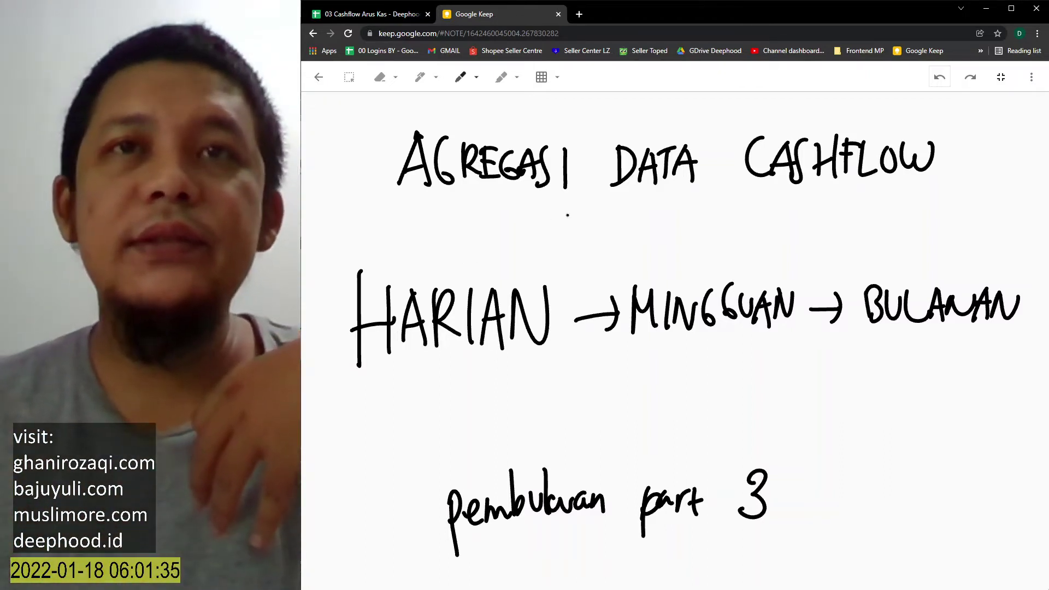
# - Underline the words CASHFLOW, HARIAN, MINGGUAN and BULANAN in black pen
pyautogui.moveTo(736, 200); pyautogui.dragTo(822, 191)
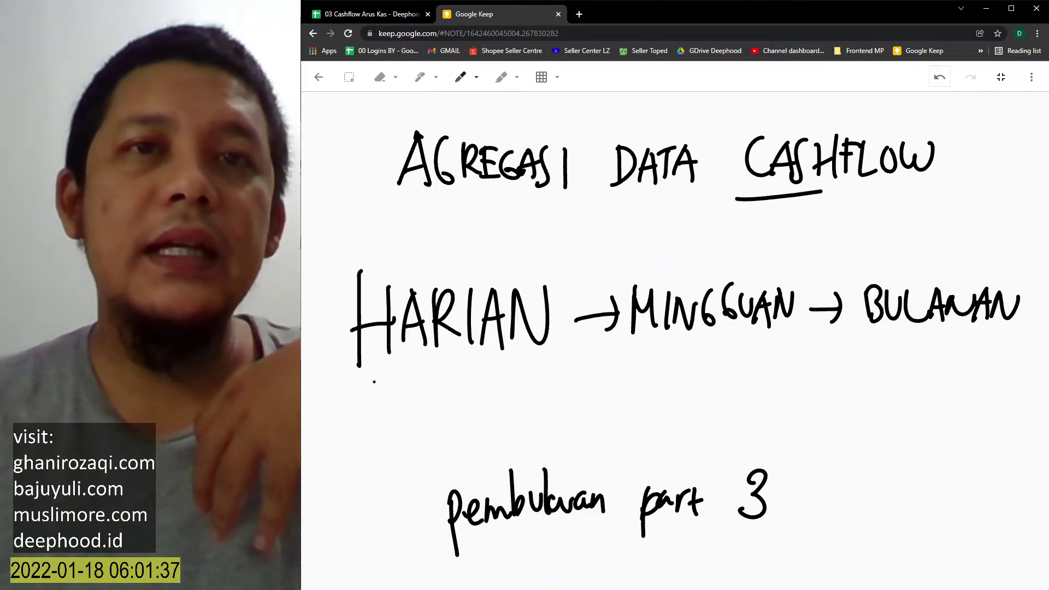
pyautogui.moveTo(375, 382); pyautogui.dragTo(433, 373)
pyautogui.moveTo(657, 352); pyautogui.dragTo(697, 351)
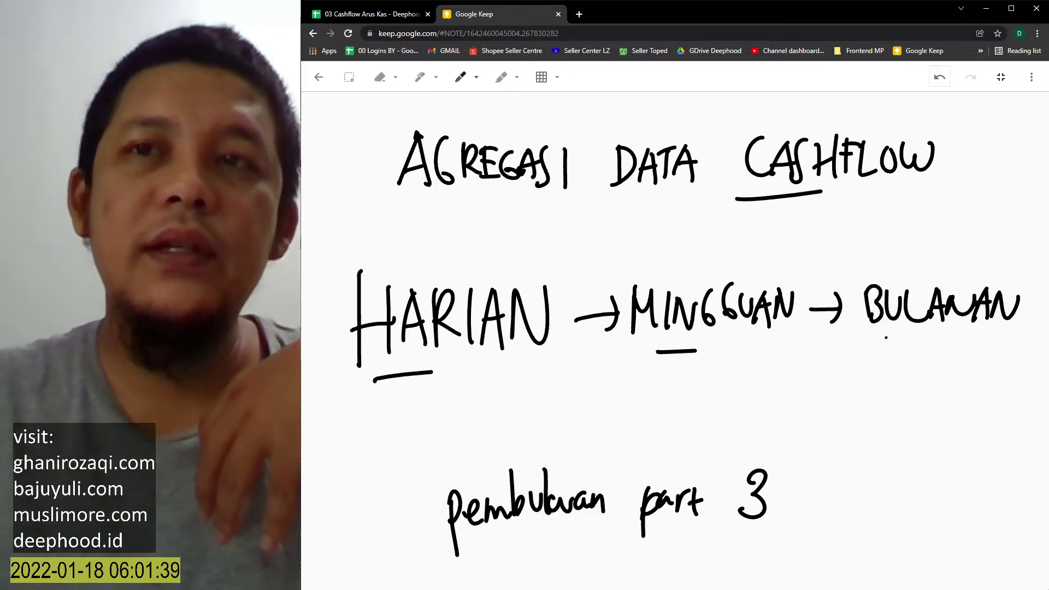
pyautogui.moveTo(876, 346); pyautogui.dragTo(922, 348)
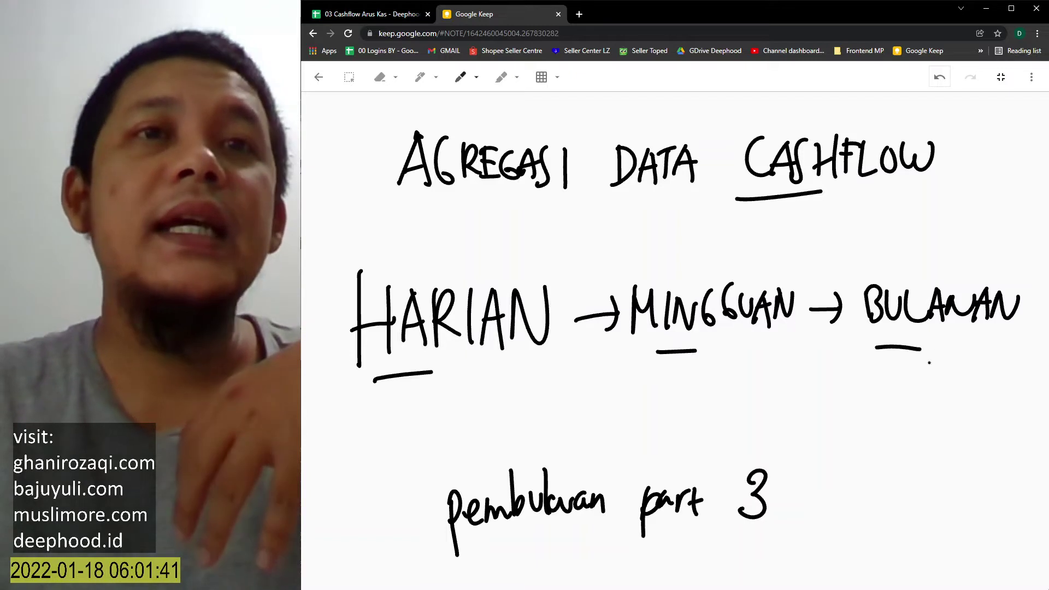
# - Circle BULANAN and MINGGUAN in black, and draw curved arrows back from BULANAN to MINGGUAN and from MINGGUAN to HARIAN
pyautogui.moveTo(954, 232)
pyautogui.mouseDown()
pyautogui.moveTo(854, 256)
pyautogui.moveTo(976, 245)
pyautogui.mouseUp()
pyautogui.moveTo(764, 246); pyautogui.dragTo(615, 304)
pyautogui.moveTo(631, 348); pyautogui.dragTo(754, 273)
pyautogui.moveTo(678, 364)
pyautogui.mouseDown()
pyautogui.moveTo(607, 423)
pyautogui.moveTo(478, 383)
pyautogui.moveTo(519, 389)
pyautogui.mouseUp()
pyautogui.moveTo(910, 370)
pyautogui.mouseDown()
pyautogui.moveTo(845, 416)
pyautogui.moveTo(792, 376)
pyautogui.mouseUp()
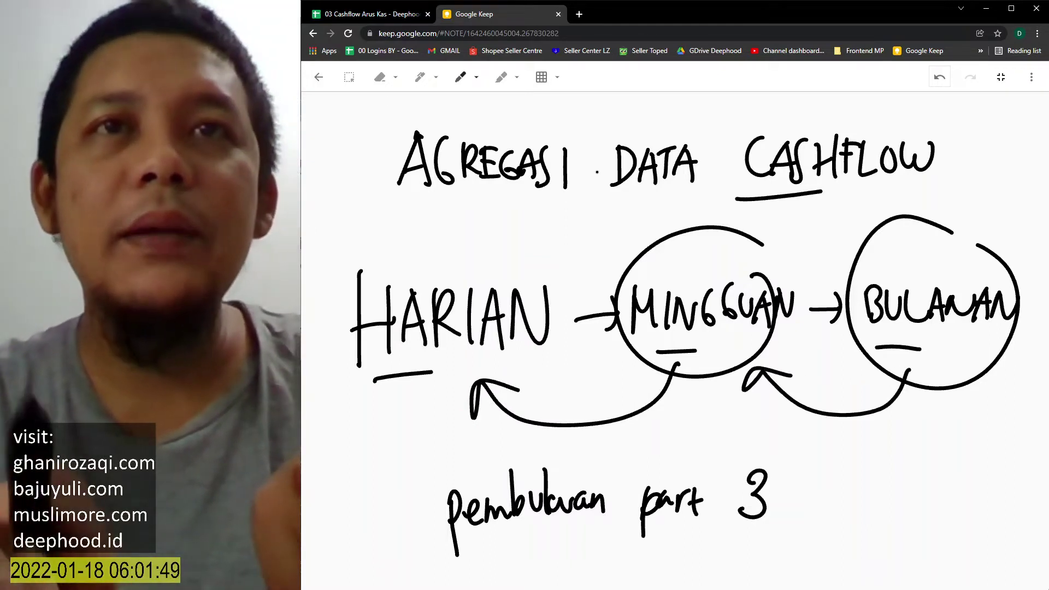
# - Set the pen to a thinner light-blue stroke and draw a box around HARIAN
pyautogui.click(475, 78)
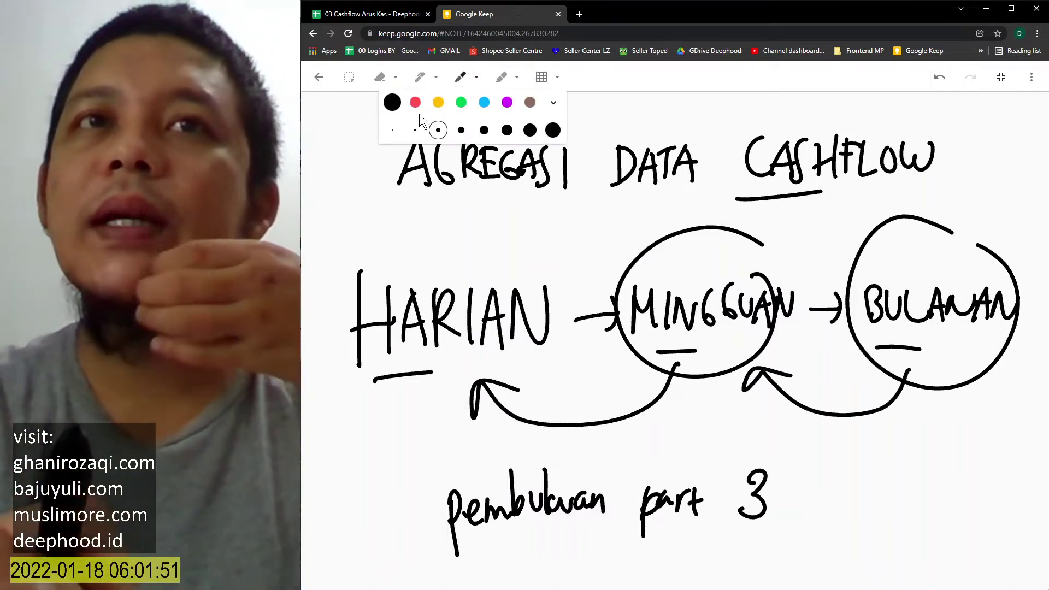
pyautogui.click(416, 130)
pyautogui.click(484, 104)
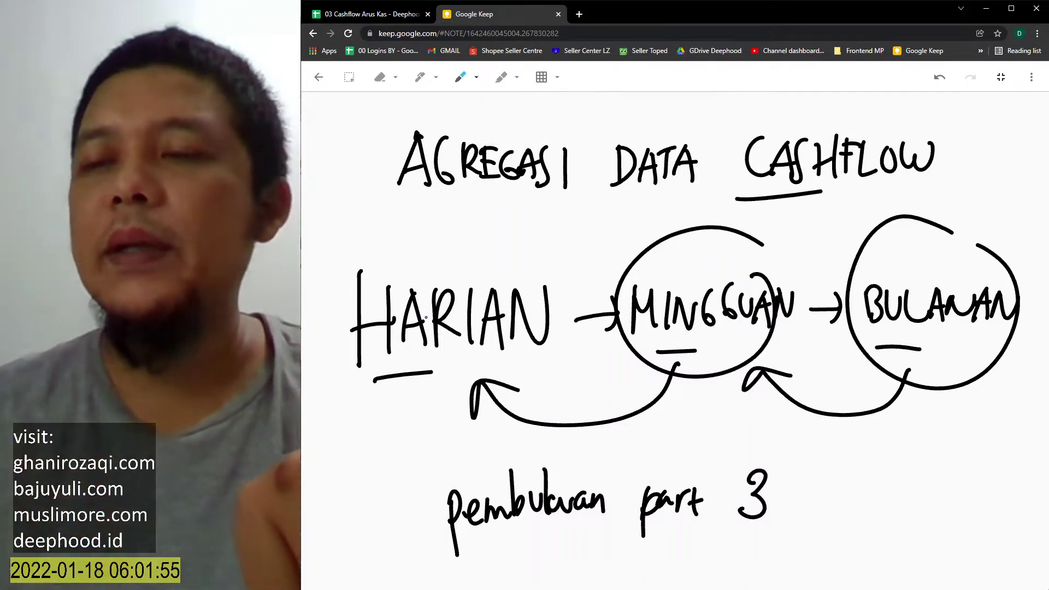
pyautogui.moveTo(337, 244)
pyautogui.mouseDown()
pyautogui.moveTo(327, 400)
pyautogui.moveTo(481, 226)
pyautogui.moveTo(568, 394)
pyautogui.mouseUp()
pyautogui.moveTo(352, 399); pyautogui.dragTo(549, 377)
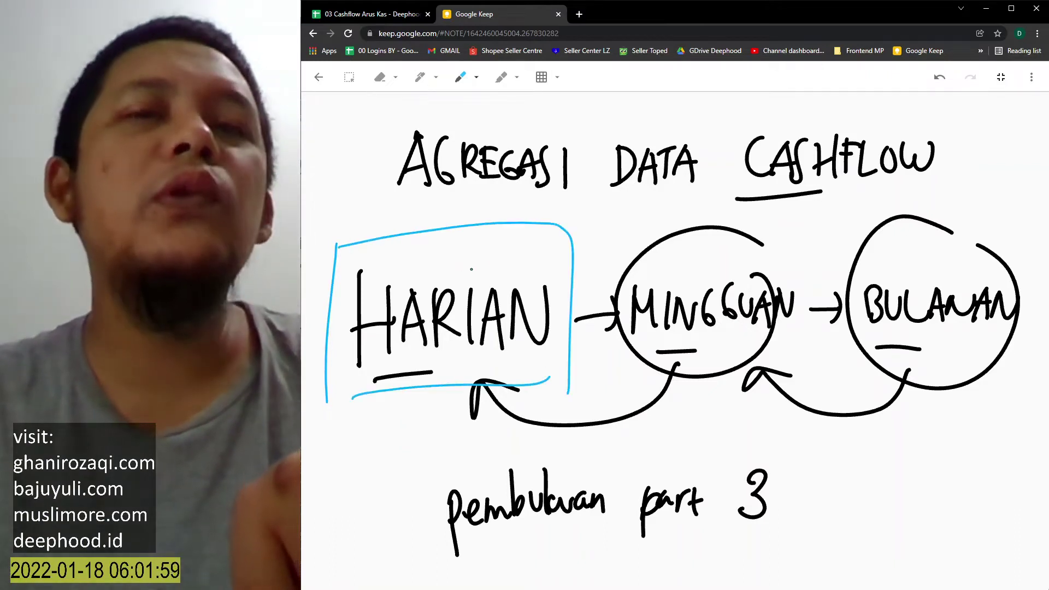
# - Draw light-blue arrows pointing at HARIAN and MINGGUAN, linking HARIAN to MINGGUAN to BULANAN, and leading from BULANAN back to HARIAN
pyautogui.moveTo(582, 219); pyautogui.dragTo(549, 256)
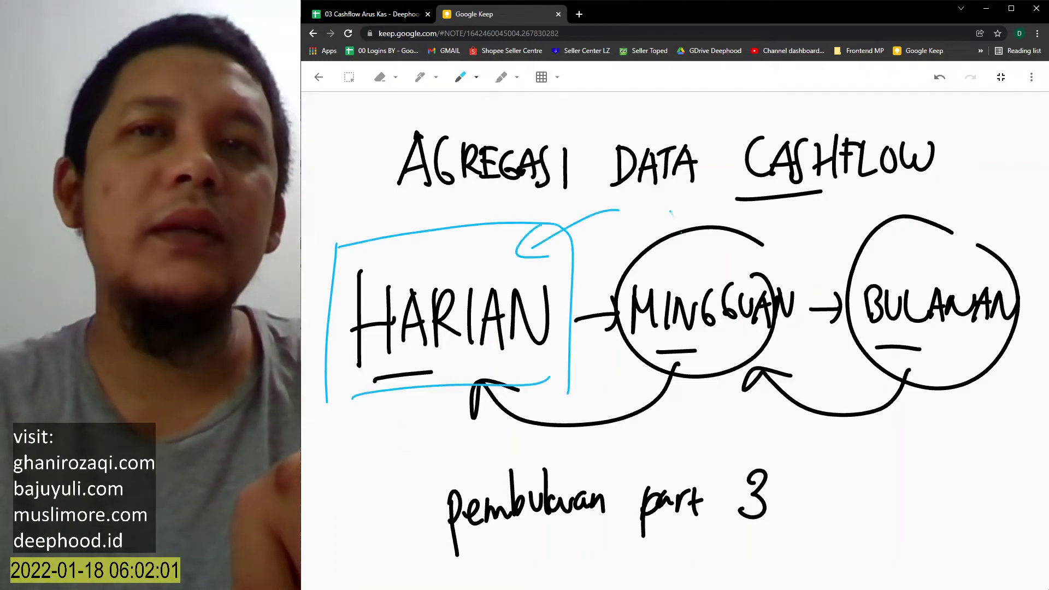
pyautogui.moveTo(671, 212); pyautogui.dragTo(692, 255)
pyautogui.moveTo(672, 245); pyautogui.dragTo(700, 246)
pyautogui.moveTo(622, 206); pyautogui.dragTo(538, 232)
pyautogui.moveTo(556, 209)
pyautogui.mouseDown()
pyautogui.moveTo(522, 249)
pyautogui.moveTo(628, 281)
pyautogui.mouseUp()
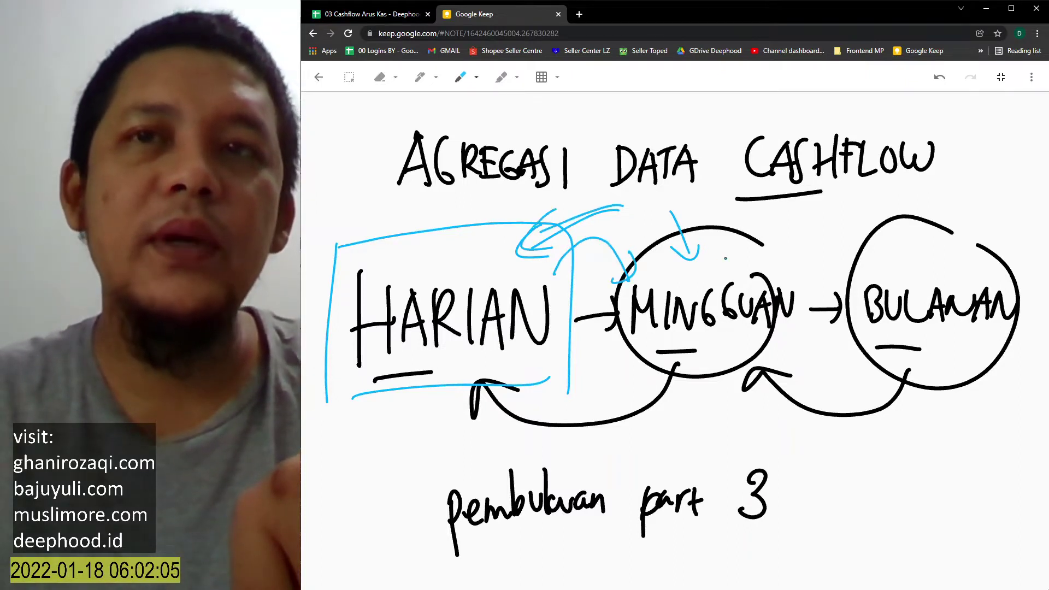
pyautogui.moveTo(723, 266)
pyautogui.mouseDown()
pyautogui.moveTo(760, 229)
pyautogui.moveTo(823, 234)
pyautogui.mouseUp()
pyautogui.scroll(-1, 800, 235)
pyautogui.moveTo(895, 221)
pyautogui.mouseDown()
pyautogui.moveTo(568, 212)
pyautogui.moveTo(552, 221)
pyautogui.mouseUp()
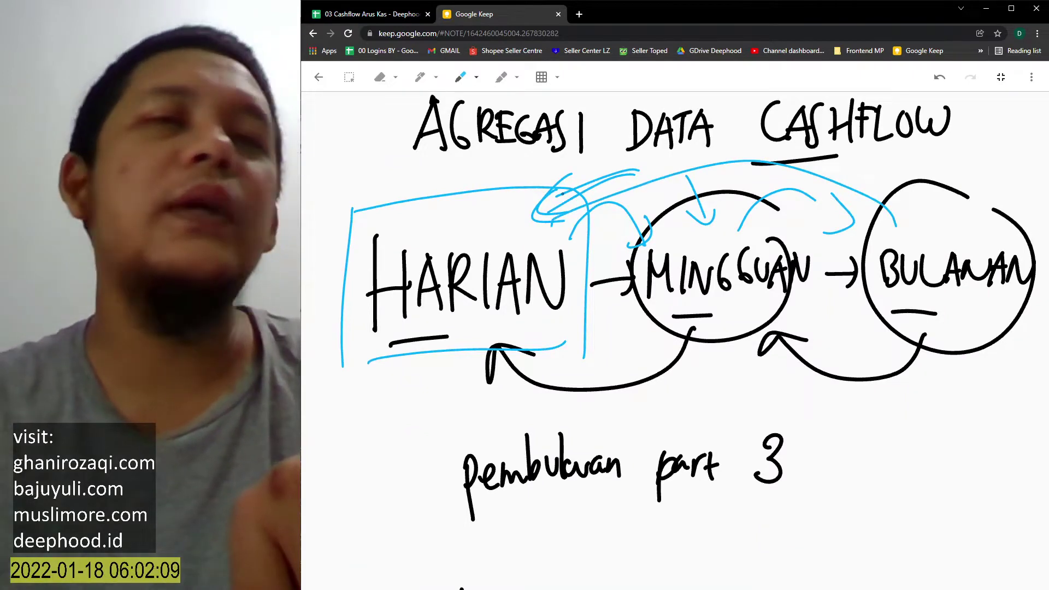
# - Trace the harian, mingguan and bulanan chart curves in blue and link the three charts with downward arrows
pyautogui.scroll(-8, 616, 312)
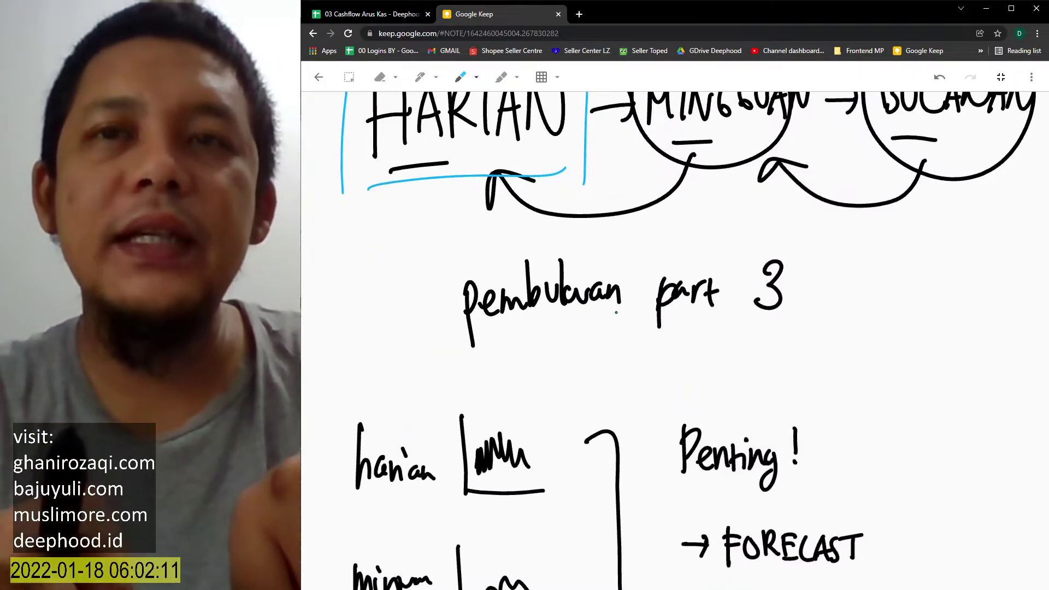
pyautogui.scroll(-1, 616, 312)
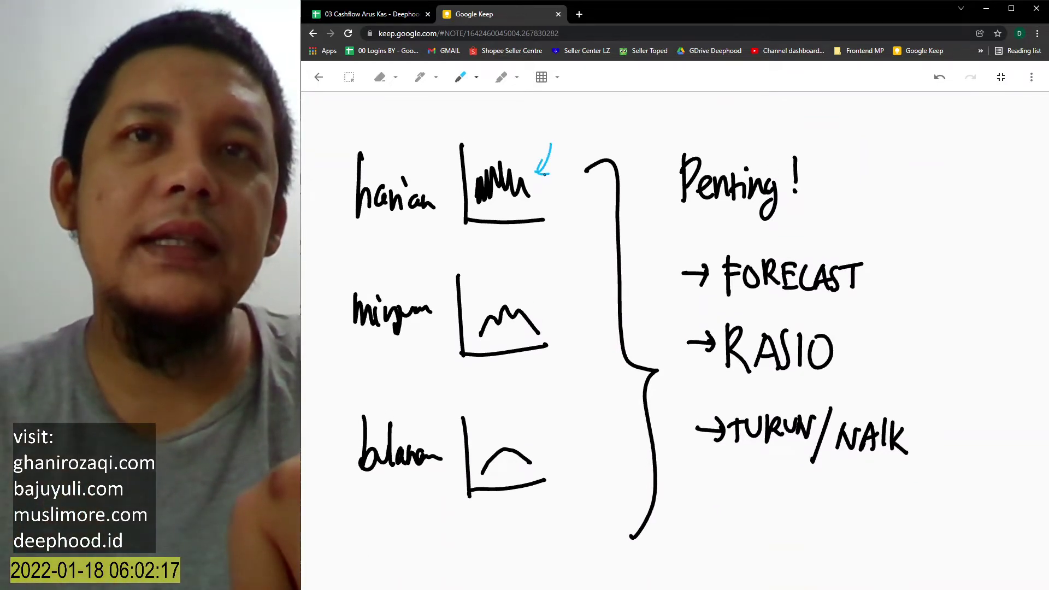
pyautogui.moveTo(479, 188)
pyautogui.mouseDown()
pyautogui.moveTo(474, 203)
pyautogui.moveTo(528, 201)
pyautogui.moveTo(562, 267)
pyautogui.mouseUp()
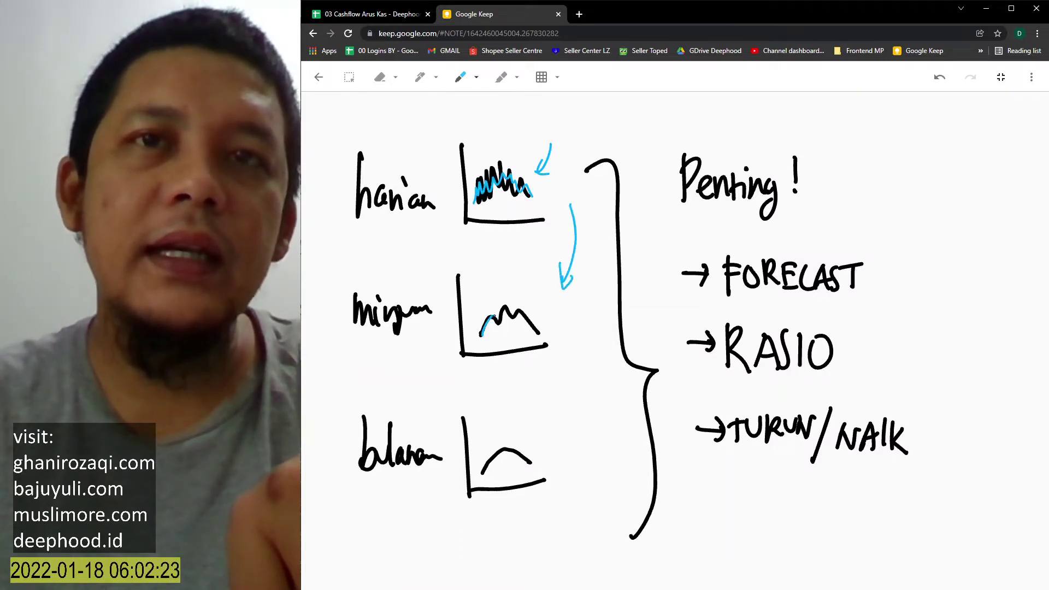
pyautogui.moveTo(525, 322); pyautogui.dragTo(541, 338)
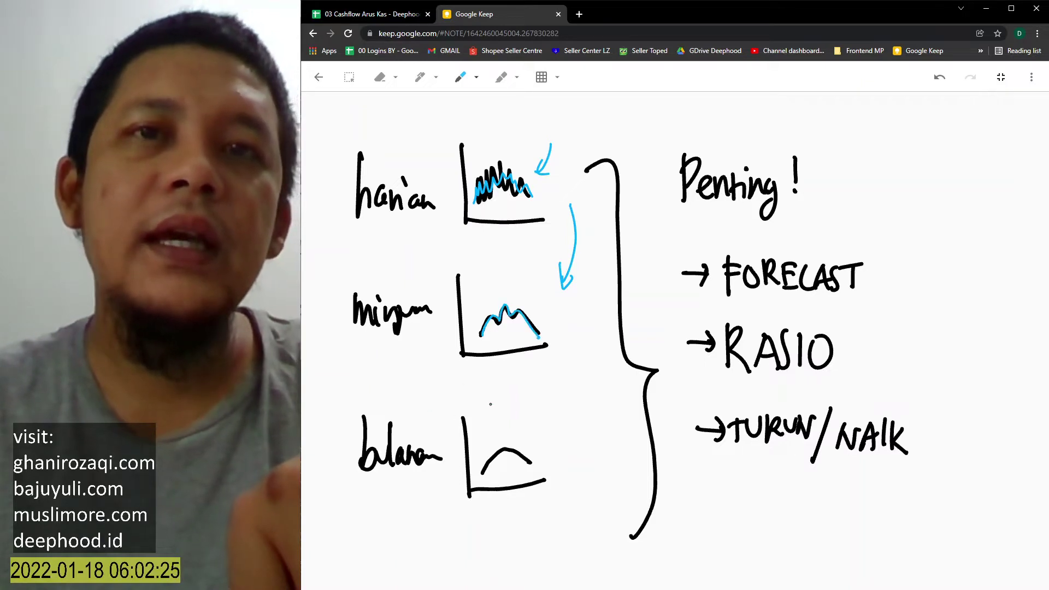
pyautogui.moveTo(572, 389); pyautogui.dragTo(554, 426)
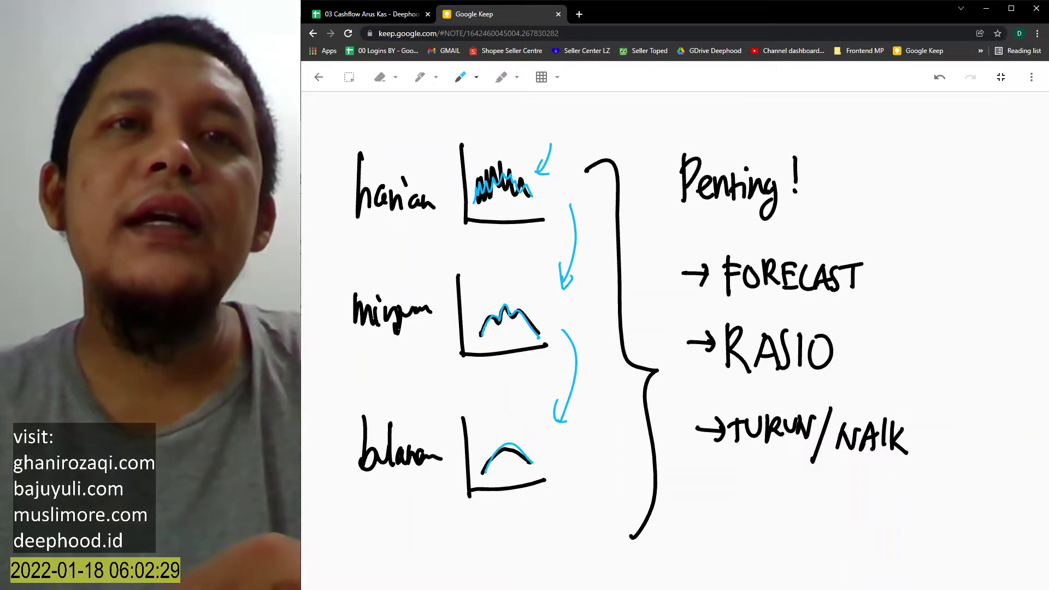
# - Box the mingguan and bulanan charts together in blue and draw an arrow from the mingguan chart toward FORECAST
pyautogui.moveTo(340, 281); pyautogui.dragTo(350, 528)
pyautogui.moveTo(341, 278)
pyautogui.mouseDown()
pyautogui.moveTo(565, 324)
pyautogui.moveTo(578, 490)
pyautogui.mouseUp()
pyautogui.moveTo(384, 517); pyautogui.dragTo(563, 453)
pyautogui.moveTo(540, 317)
pyautogui.mouseDown()
pyautogui.moveTo(601, 266)
pyautogui.moveTo(677, 253)
pyautogui.mouseUp()
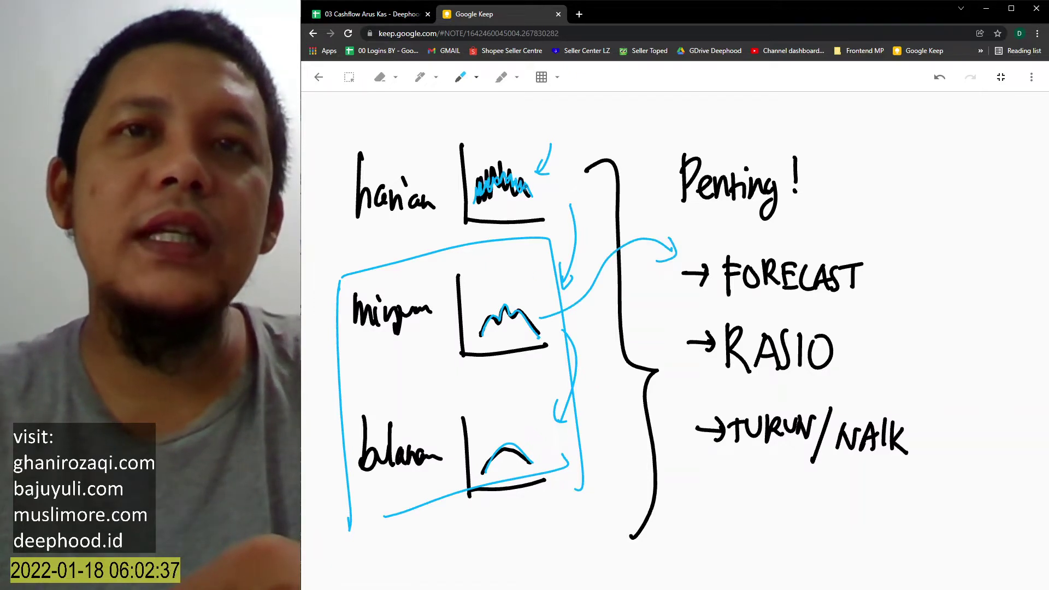
# - Draw a blue line across the harian chart, then write a circled OK beside FORECAST with an arrow leading to it
pyautogui.moveTo(460, 192); pyautogui.dragTo(552, 175)
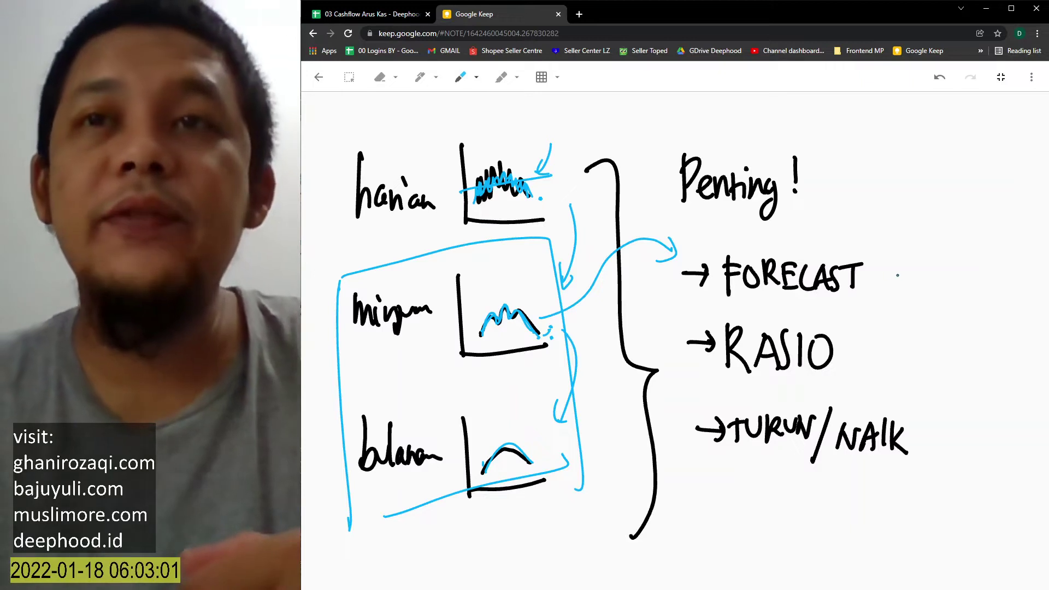
pyautogui.moveTo(935, 253); pyautogui.dragTo(956, 244)
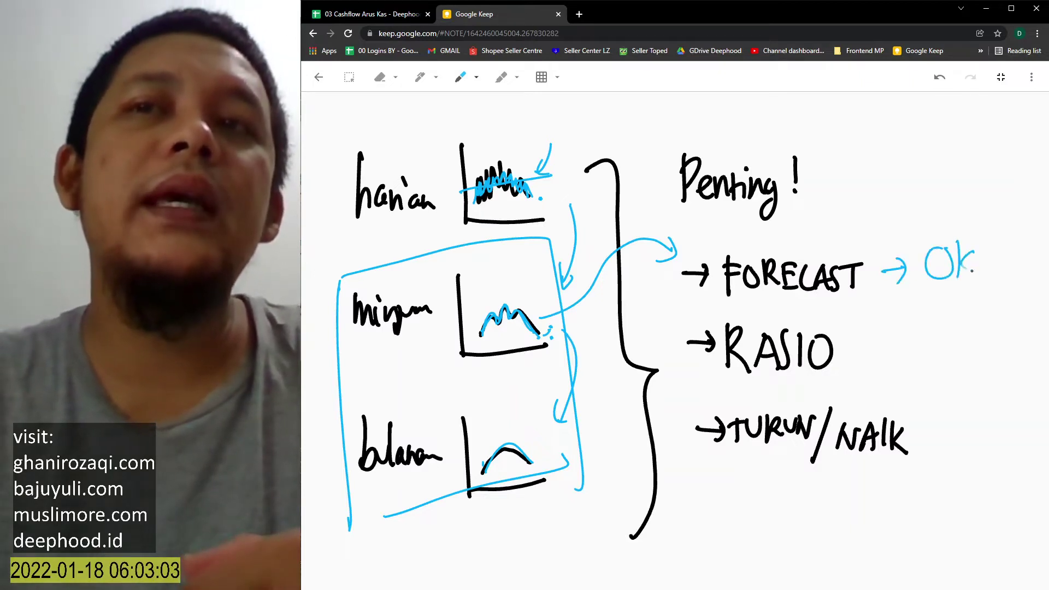
pyautogui.moveTo(953, 197)
pyautogui.mouseDown()
pyautogui.moveTo(1001, 285)
pyautogui.moveTo(994, 207)
pyautogui.mouseUp()
pyautogui.moveTo(1010, 221); pyautogui.dragTo(1018, 216)
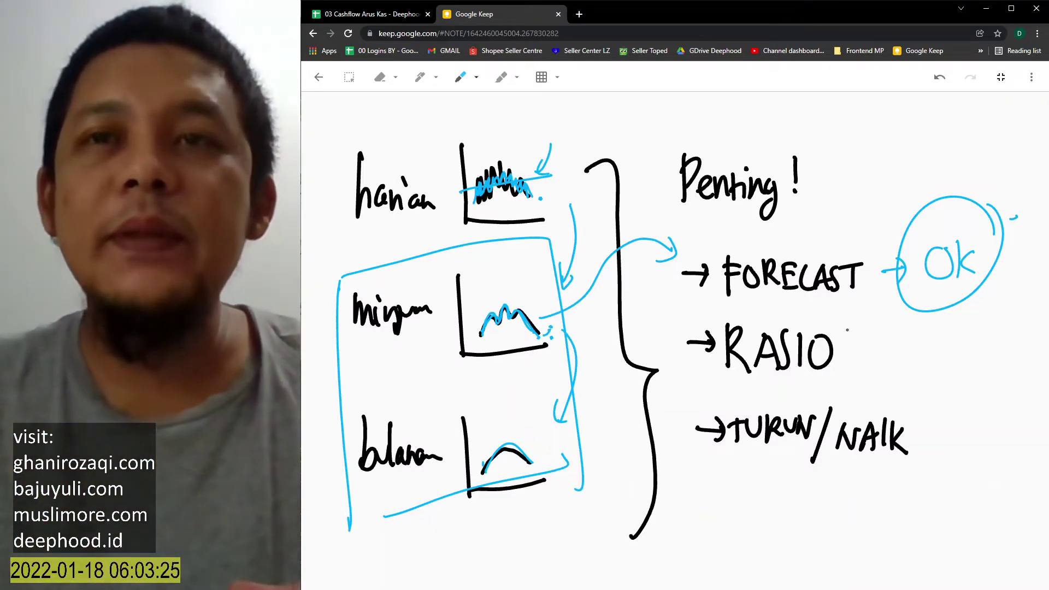
# - Point a blue arrow at RASIO and handwrite the example ratio OMZ over RESTOCK beside the bulanan chart
pyautogui.moveTo(869, 319); pyautogui.dragTo(848, 354)
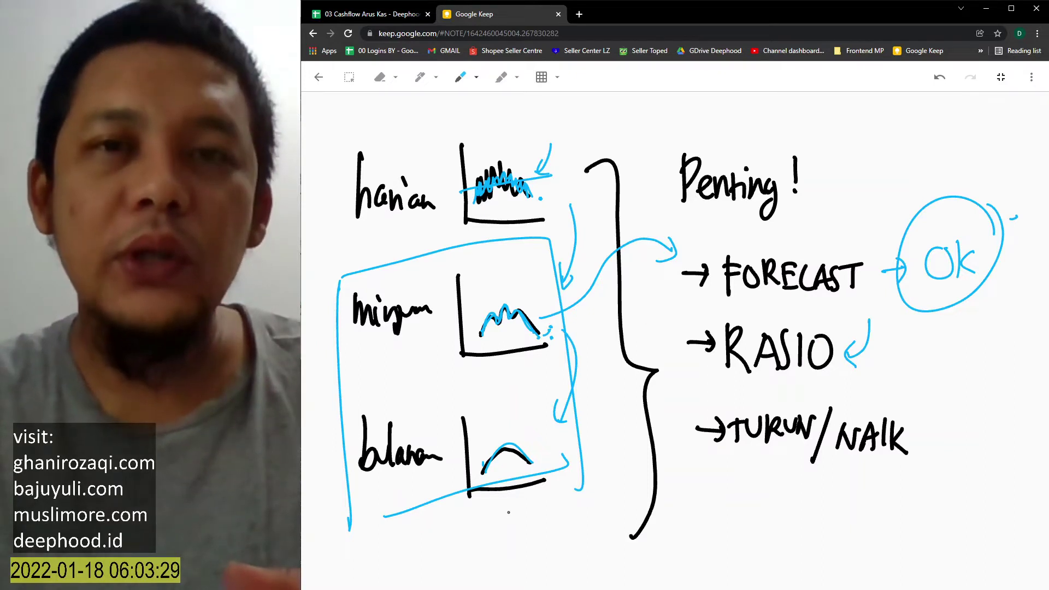
pyautogui.moveTo(534, 510); pyautogui.dragTo(548, 514)
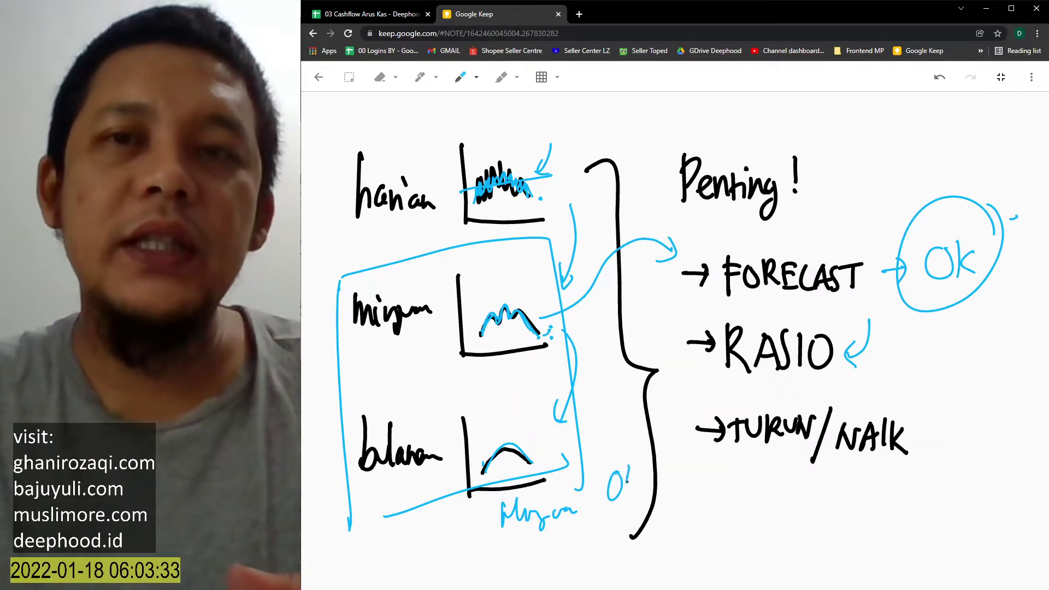
pyautogui.moveTo(628, 483); pyautogui.dragTo(644, 495)
pyautogui.moveTo(656, 464)
pyautogui.mouseDown()
pyautogui.moveTo(660, 489)
pyautogui.moveTo(692, 504)
pyautogui.mouseUp()
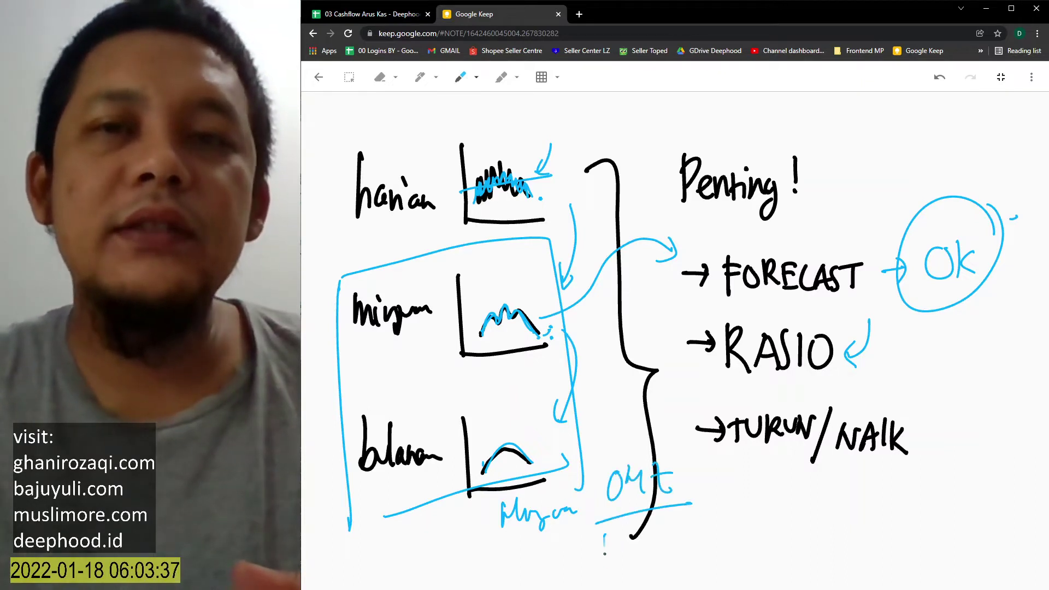
pyautogui.moveTo(605, 536); pyautogui.dragTo(606, 566)
pyautogui.moveTo(605, 538); pyautogui.dragTo(640, 550)
pyautogui.moveTo(647, 523); pyautogui.dragTo(641, 558)
pyautogui.moveTo(656, 531); pyautogui.dragTo(659, 558)
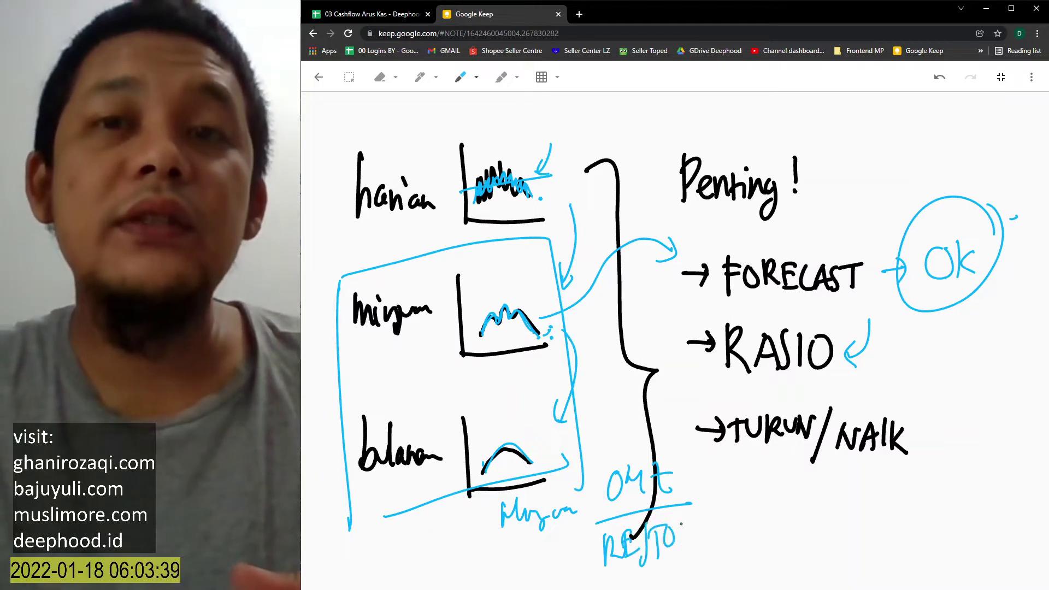
pyautogui.moveTo(689, 522); pyautogui.dragTo(692, 539)
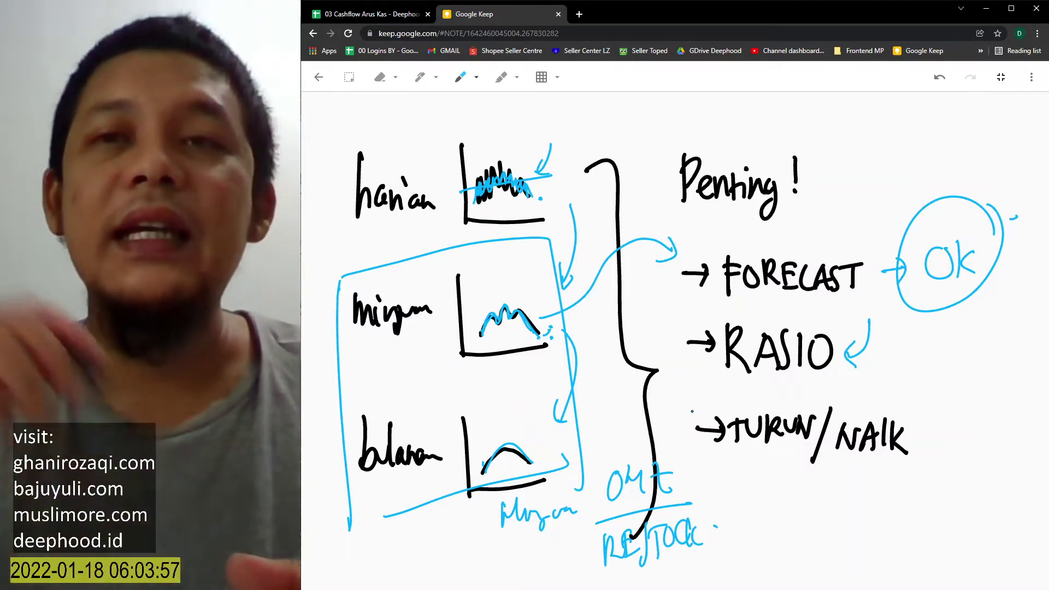
# - Box TURUN/NAIK in blue and retrace the mingguan and bulanan chart curves
pyautogui.moveTo(726, 394)
pyautogui.mouseDown()
pyautogui.moveTo(729, 489)
pyautogui.moveTo(932, 462)
pyautogui.mouseUp()
pyautogui.moveTo(732, 464); pyautogui.dragTo(905, 454)
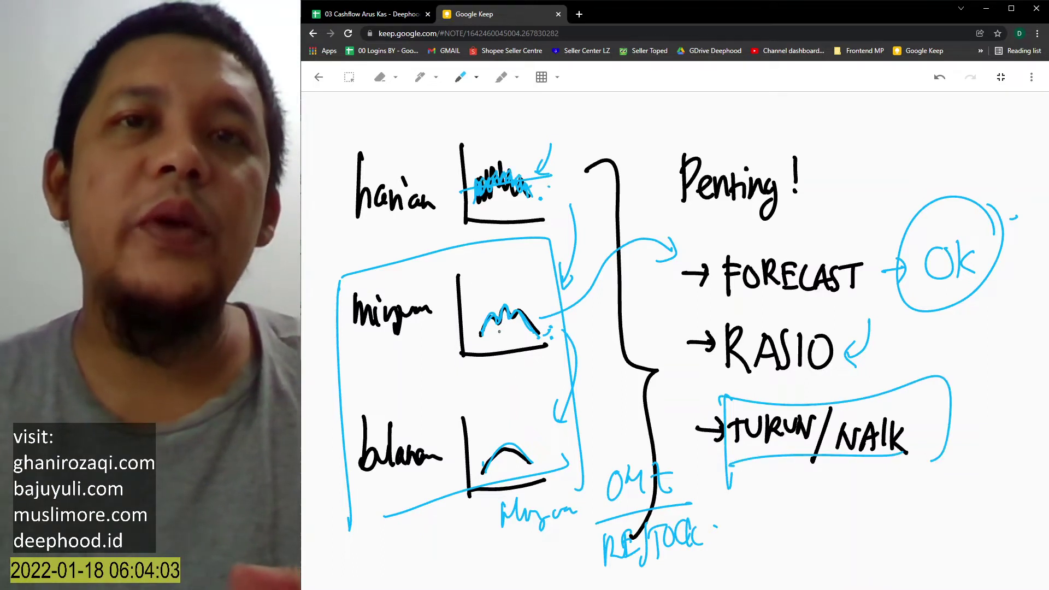
pyautogui.moveTo(497, 326); pyautogui.dragTo(519, 312)
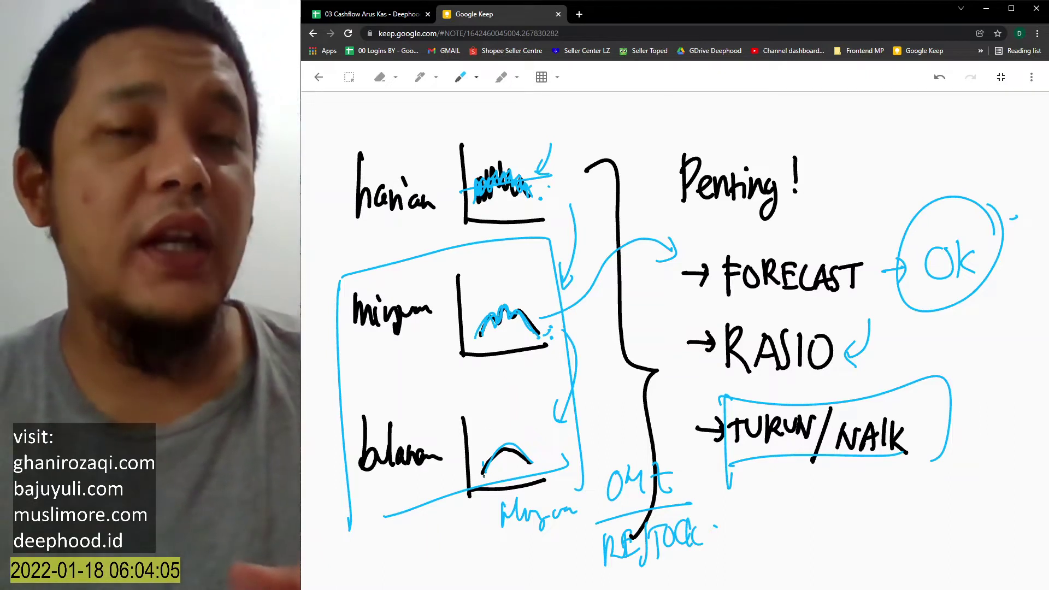
pyautogui.moveTo(483, 478)
pyautogui.mouseDown()
pyautogui.moveTo(523, 444)
pyautogui.moveTo(535, 455)
pyautogui.mouseUp()
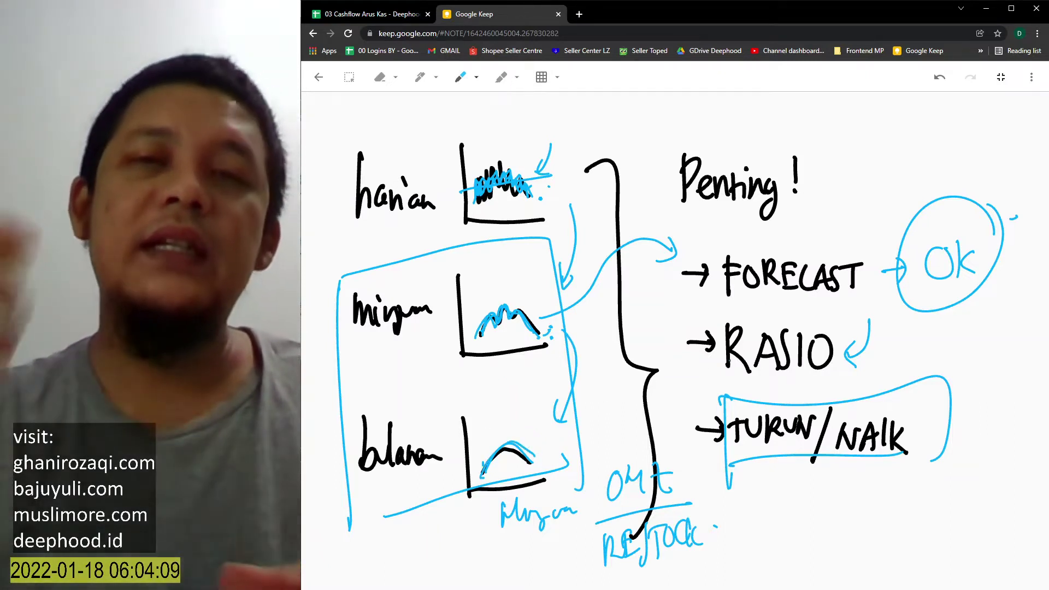
# - Add blue handwritten strokes in the empty area below the SUMIFS heading
pyautogui.scroll(-10, 729, 360)
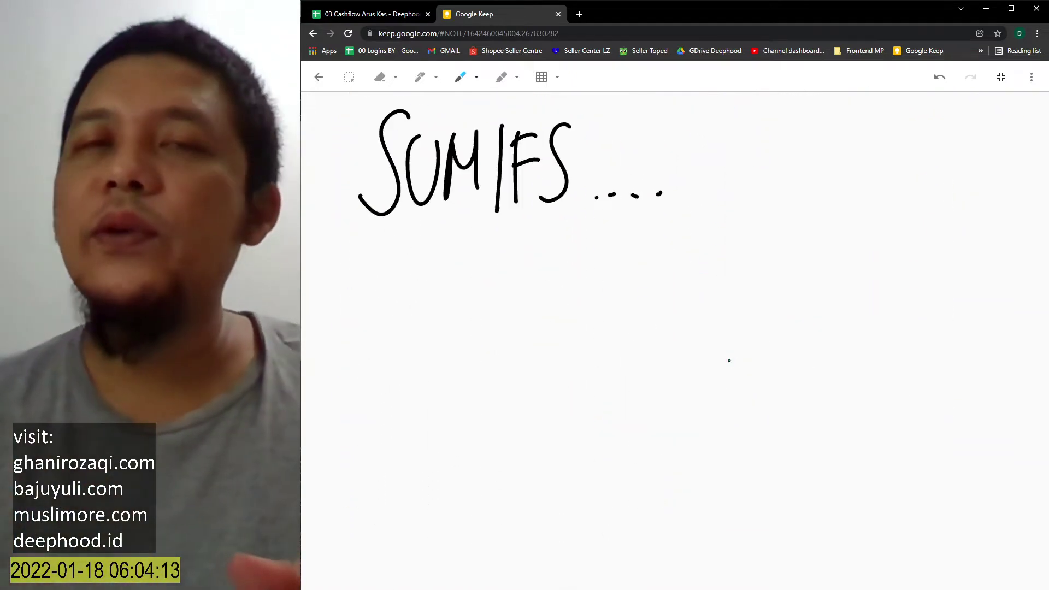
pyautogui.moveTo(425, 394)
pyautogui.mouseDown()
pyautogui.moveTo(449, 269)
pyautogui.moveTo(469, 321)
pyautogui.mouseUp()
pyautogui.moveTo(378, 492); pyautogui.dragTo(419, 511)
pyautogui.click(428, 490)
pyautogui.moveTo(427, 468)
pyautogui.mouseDown()
pyautogui.moveTo(428, 484)
pyautogui.moveTo(458, 492)
pyautogui.mouseUp()
pyautogui.moveTo(479, 450)
pyautogui.mouseDown()
pyautogui.moveTo(511, 463)
pyautogui.moveTo(512, 451)
pyautogui.mouseUp()
# - Draw a blue curve beneath HARIAN leading toward MINGGUAN in the overview diagram
pyautogui.scroll(1, 497, 428)
pyautogui.scroll(9, 496, 428)
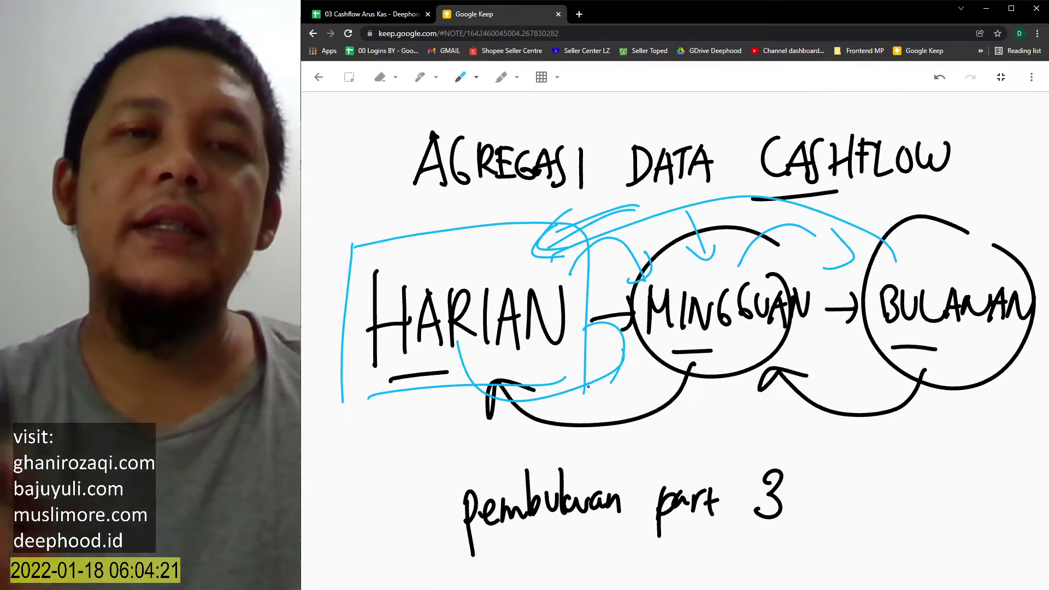
pyautogui.scroll(-10, 588, 386)
pyautogui.scroll(-6, 588, 387)
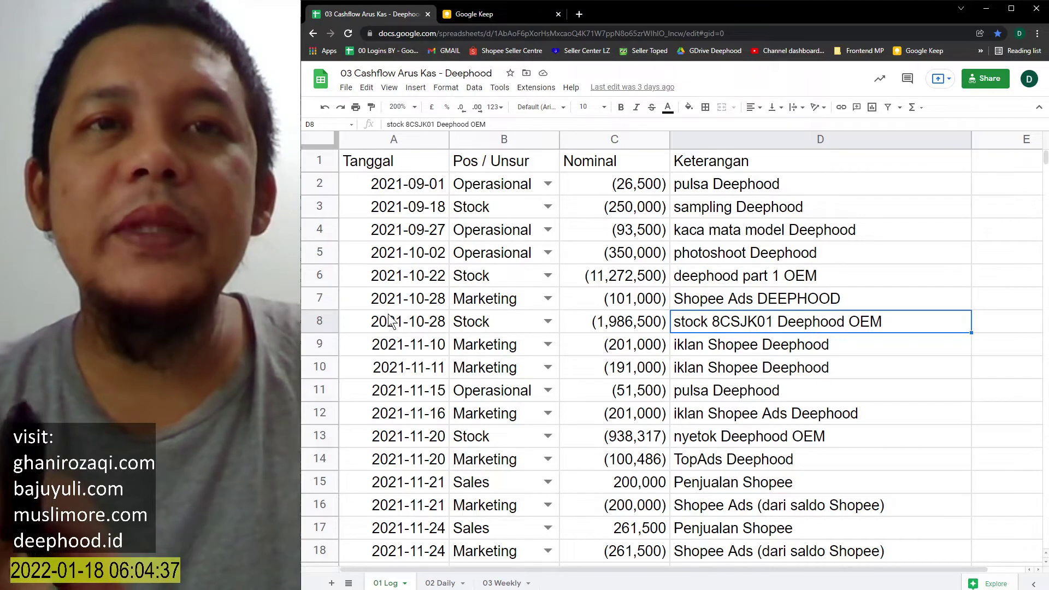
# - Switch to the 03 Cashflow Arus Kas spreadsheet and examine the Tanggal and Pos / Unsur columns, including the category options in B2
pyautogui.click(391, 321)
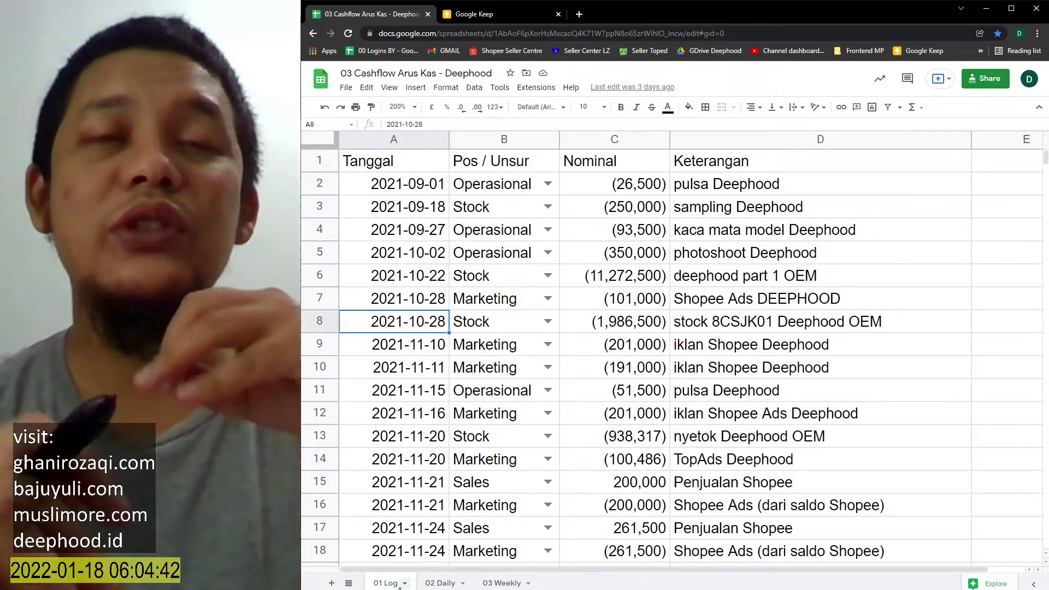
pyautogui.click(381, 171)
pyautogui.click(480, 165)
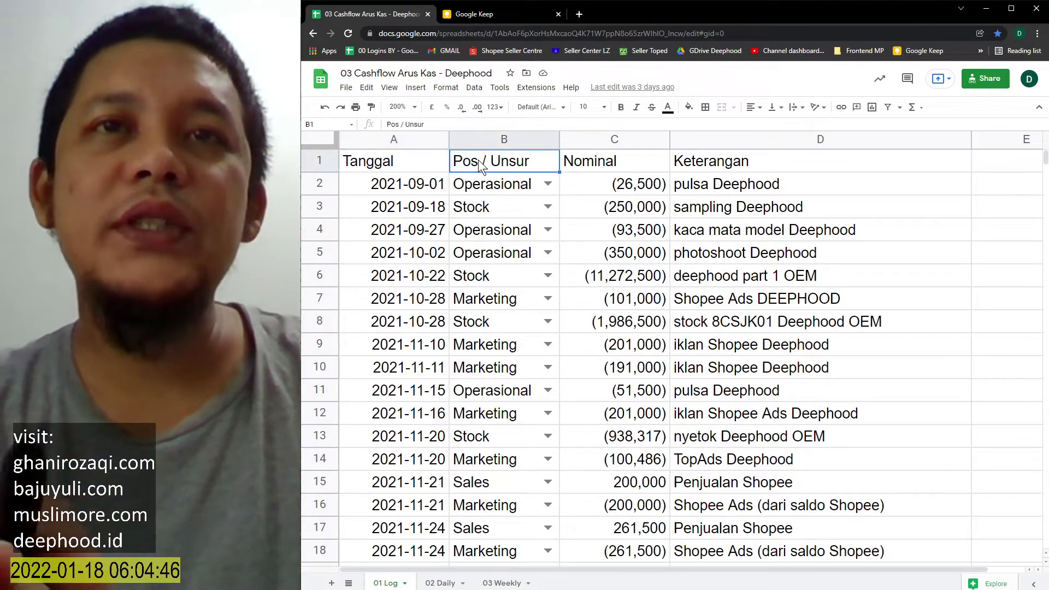
pyautogui.click(546, 182)
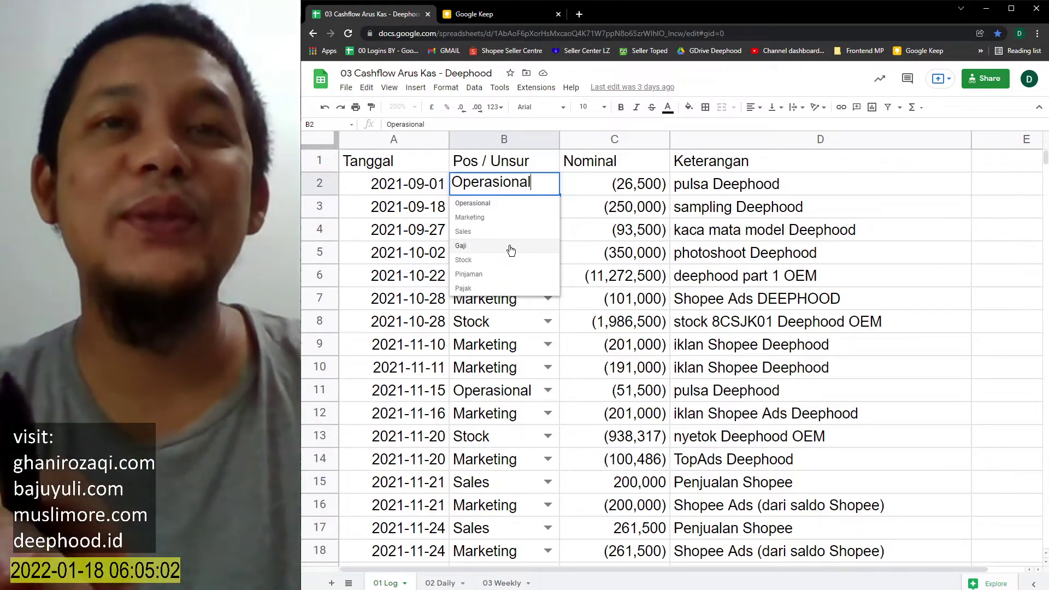
pyautogui.click(503, 200)
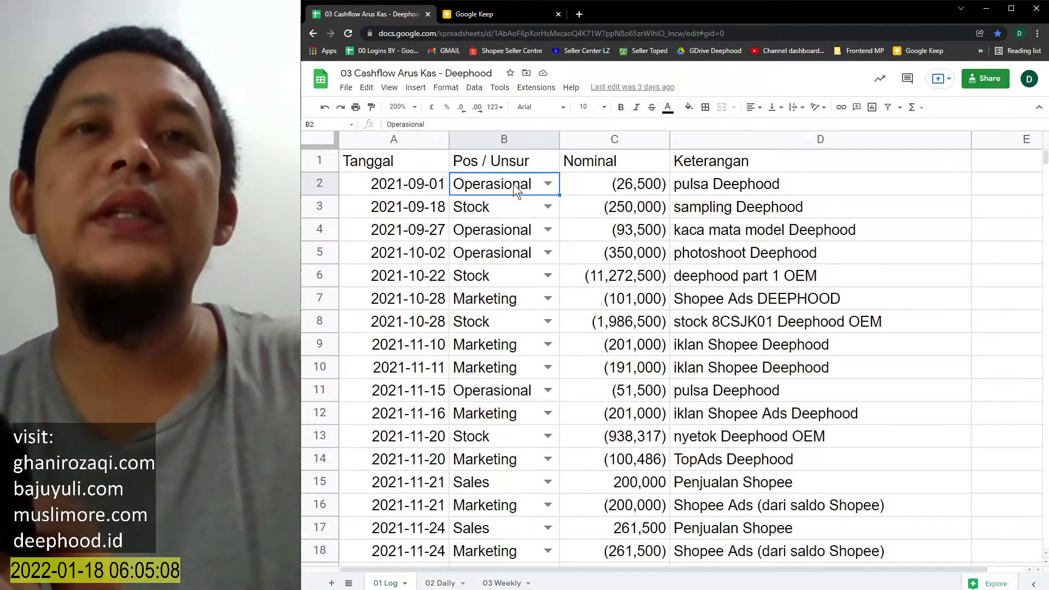
# - Open the data validation settings for cell B3 and view the category options in its dropdown list
pyautogui.rightClick(502, 201)
pyautogui.moveTo(558, 511)
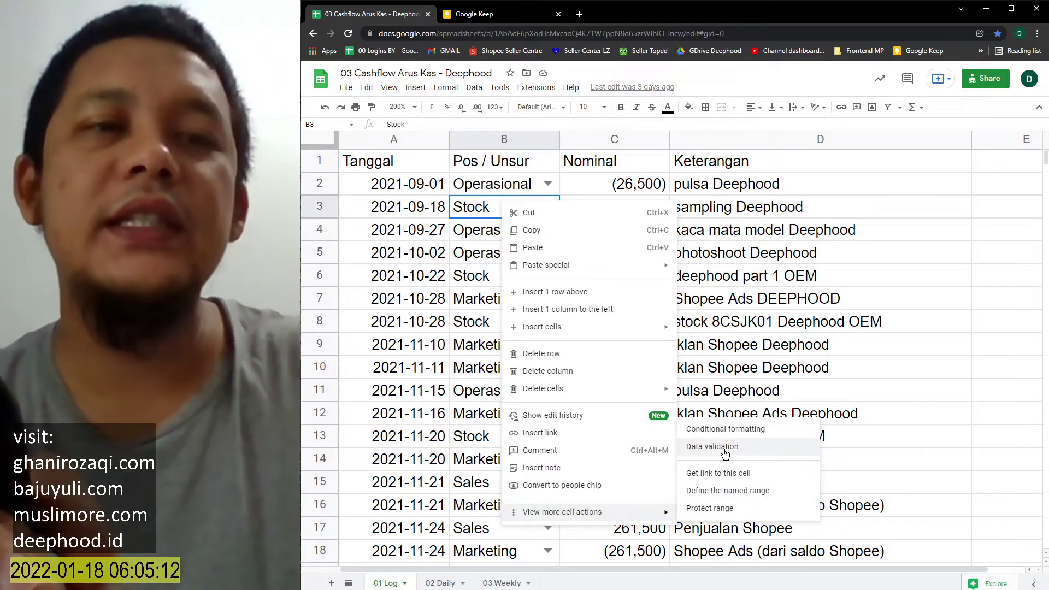
pyautogui.click(724, 449)
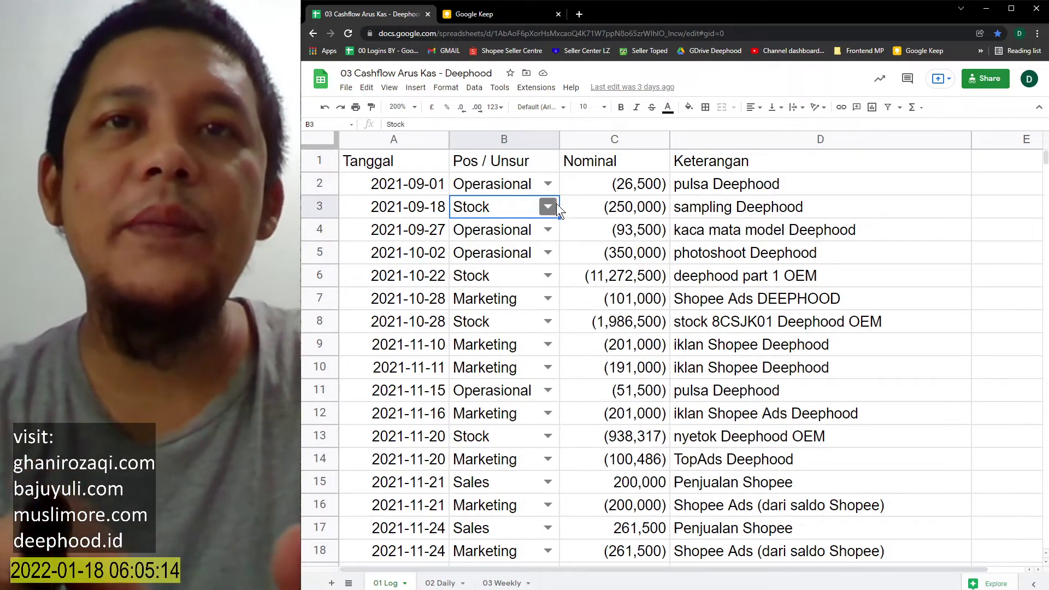
pyautogui.click(556, 207)
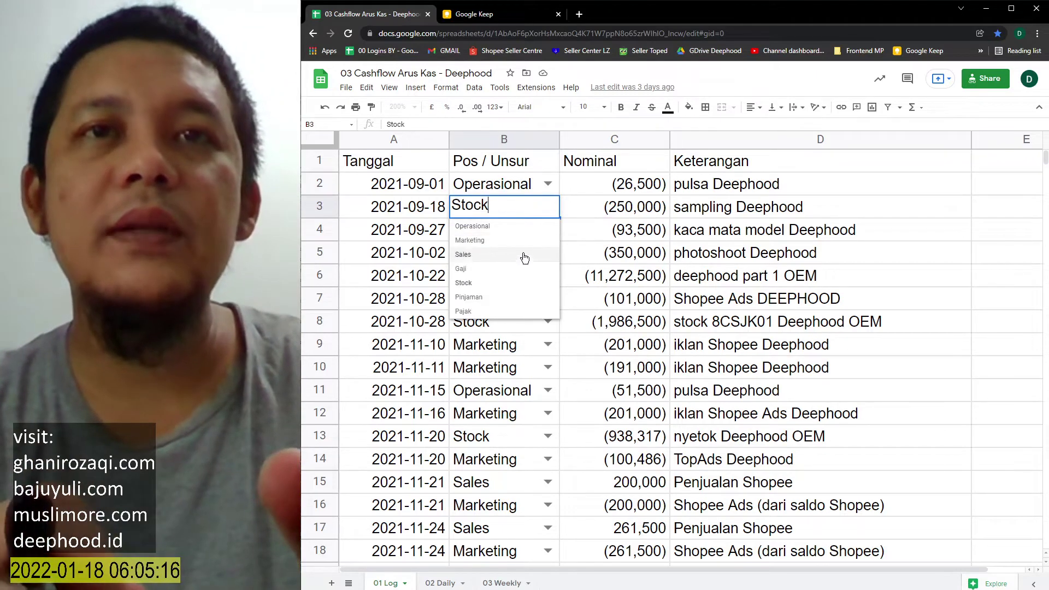
pyautogui.press('Escape')
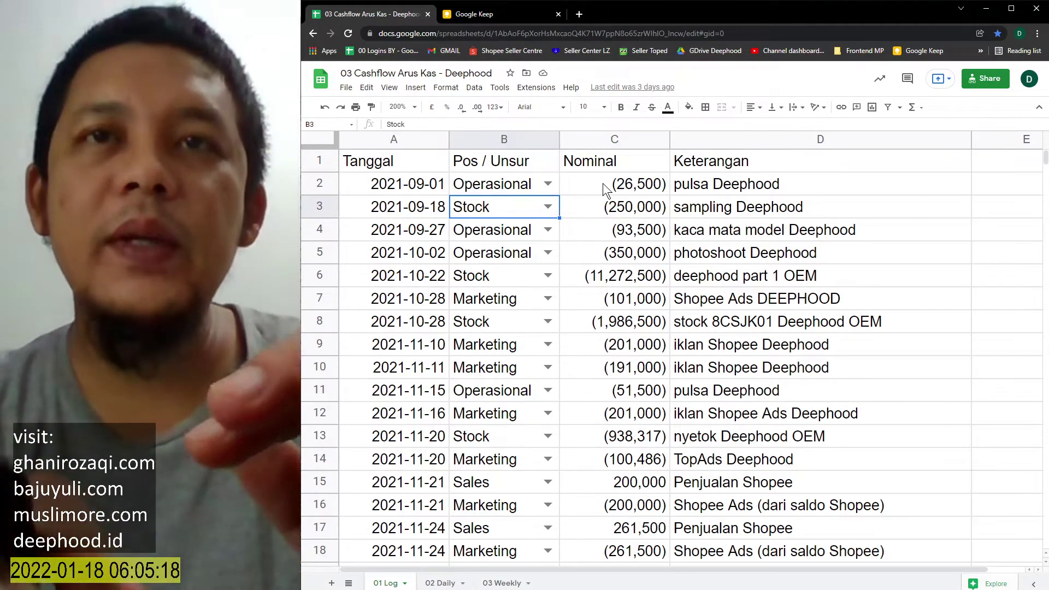
# - Examine the Nominal column, comparing the bracketed outgoing amounts with the positive Sales amount in C15
pyautogui.click(602, 183)
pyautogui.scroll(-2, 587, 258)
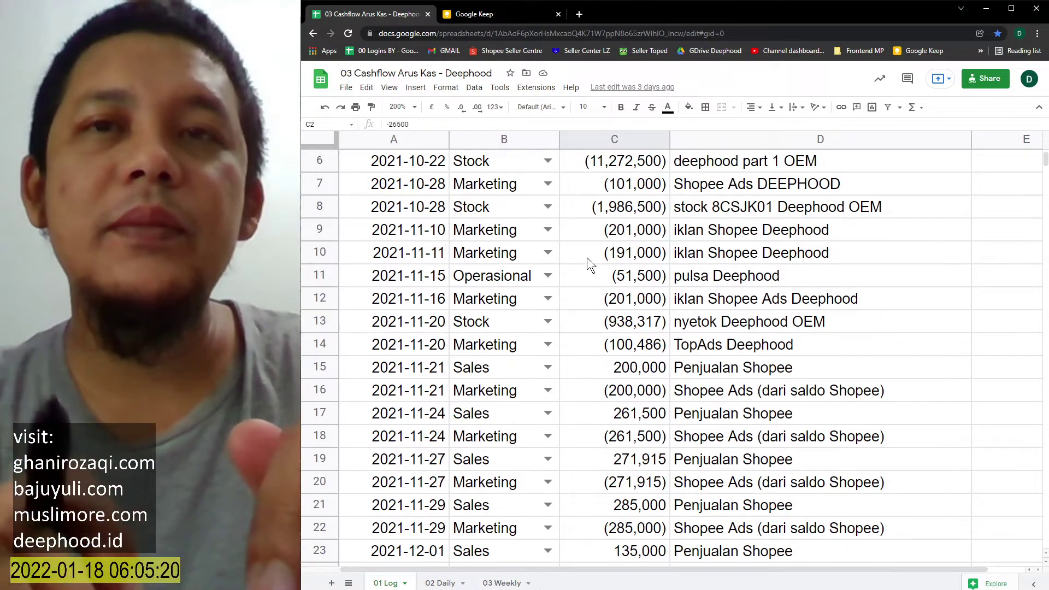
pyautogui.scroll(-2, 587, 257)
pyautogui.scroll(4, 587, 257)
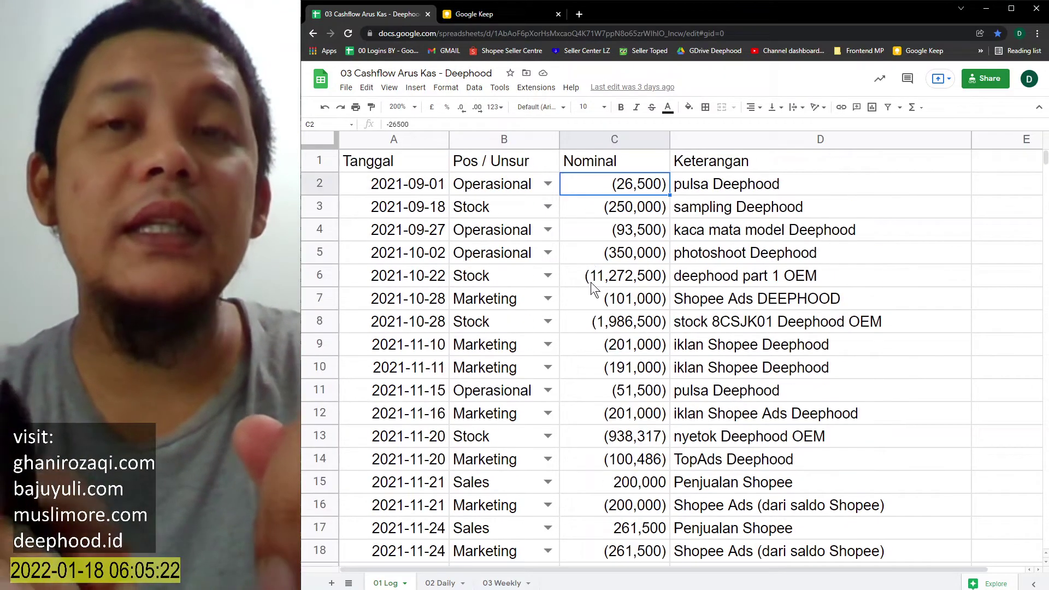
pyautogui.scroll(-2, 592, 290)
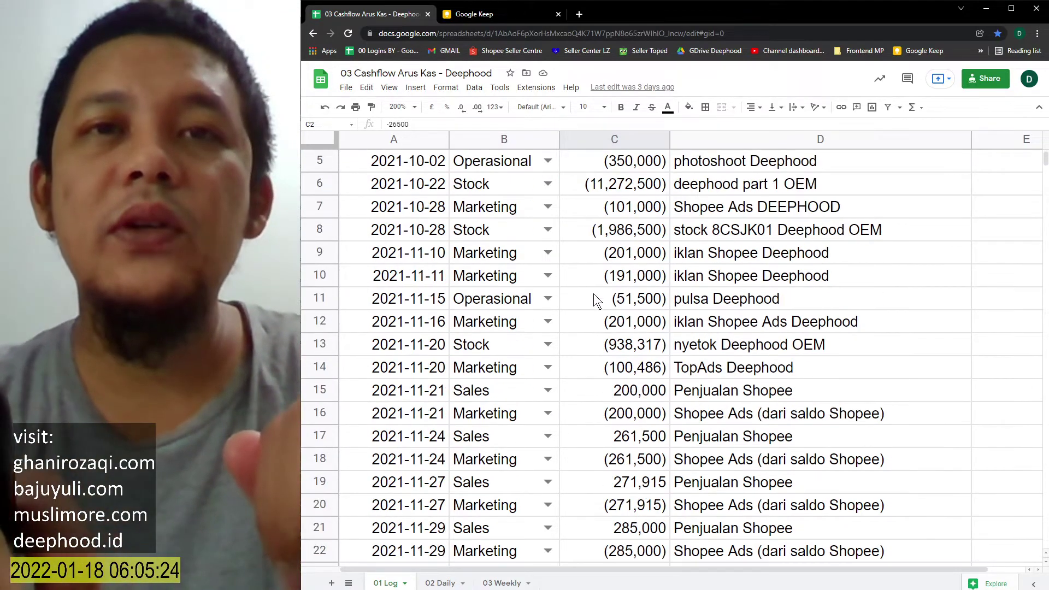
pyautogui.click(628, 392)
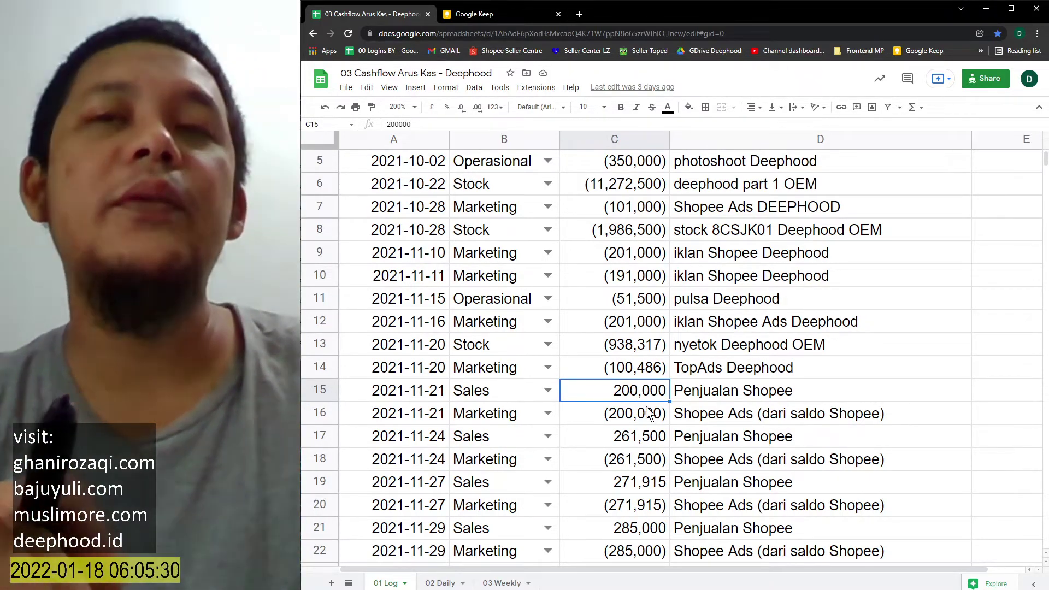
# - Examine the Keterangan descriptions from the first transactions through to the end of the log
pyautogui.scroll(2, 668, 355)
pyautogui.click(727, 209)
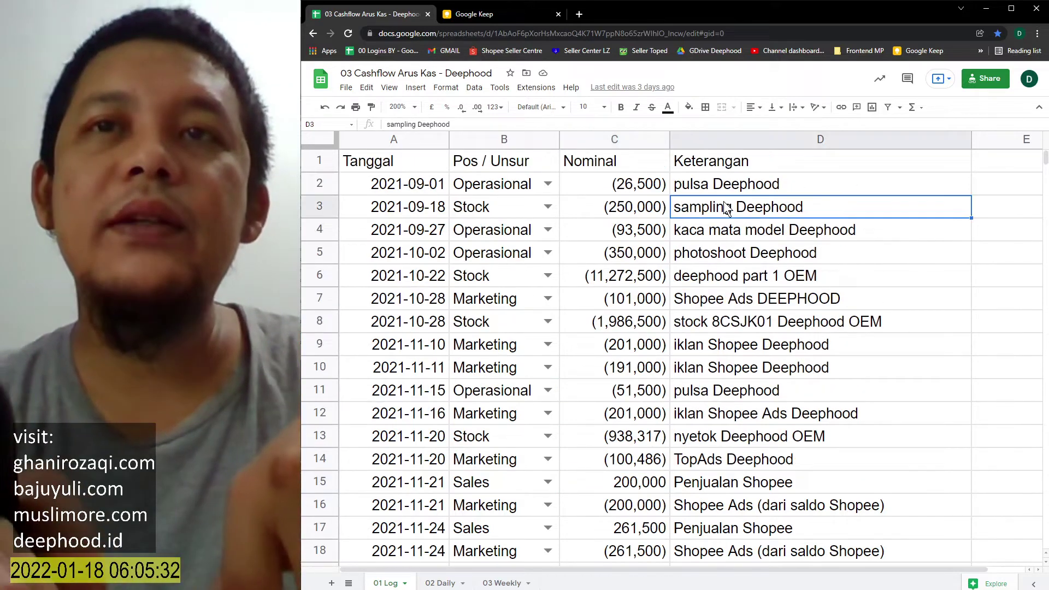
pyautogui.scroll(-5, 700, 319)
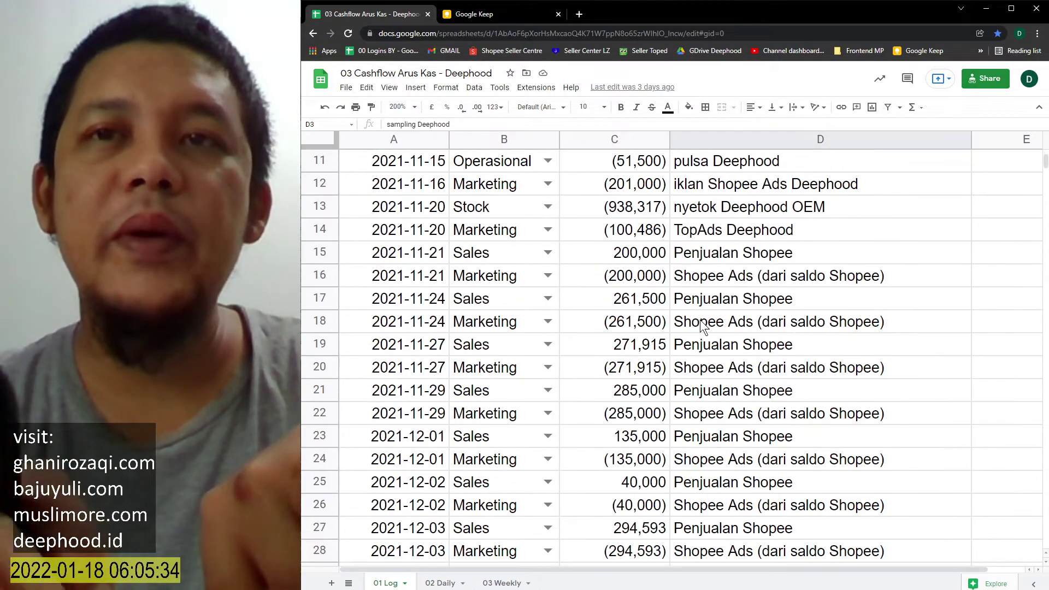
pyautogui.scroll(-1, 701, 320)
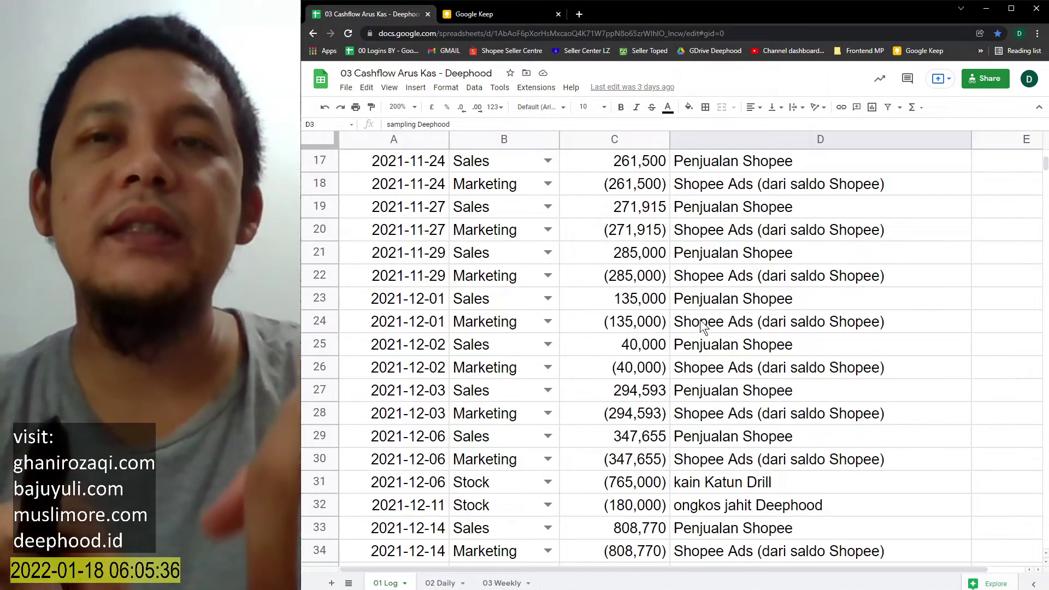
pyautogui.scroll(-3, 701, 320)
pyautogui.scroll(-5, 700, 320)
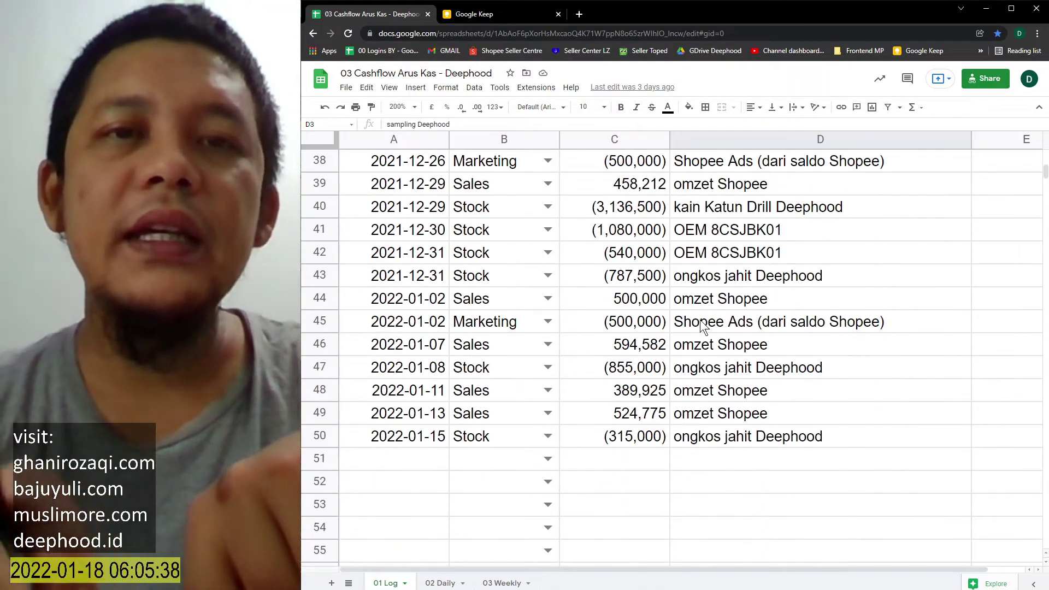
# - Add a new sheet between 01 Log and 02 Daily and enter the header Tanggal in cell A1
pyautogui.click(422, 584)
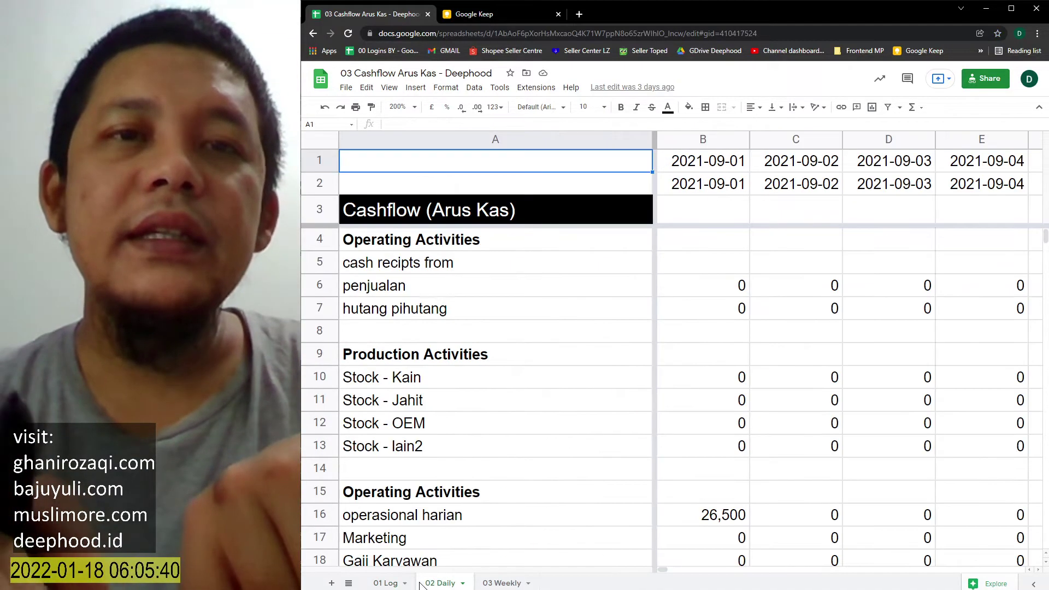
pyautogui.click(331, 584)
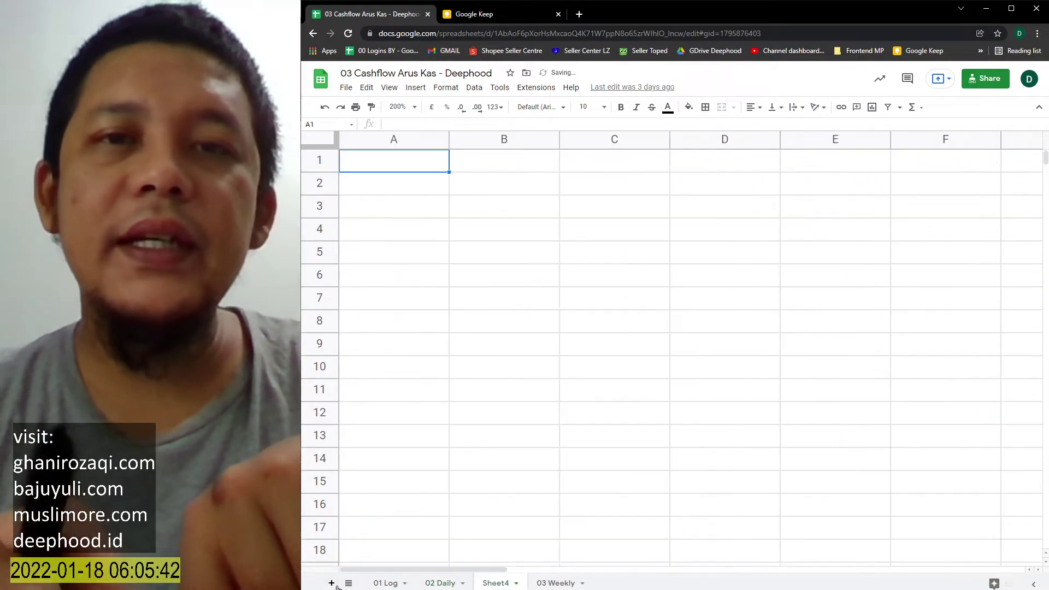
pyautogui.moveTo(490, 584); pyautogui.dragTo(426, 584)
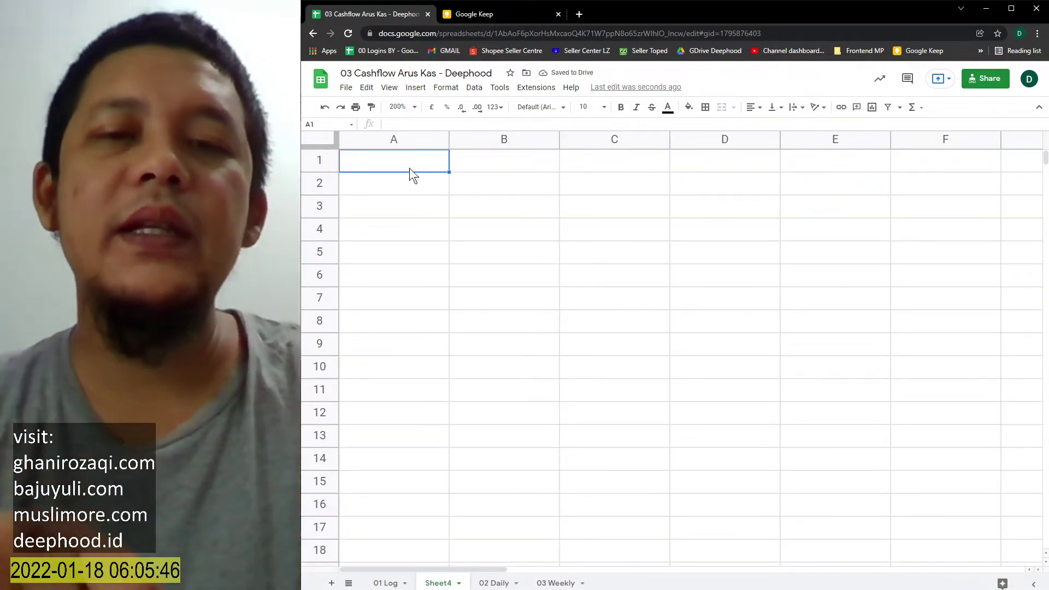
pyautogui.write('Tanggal')
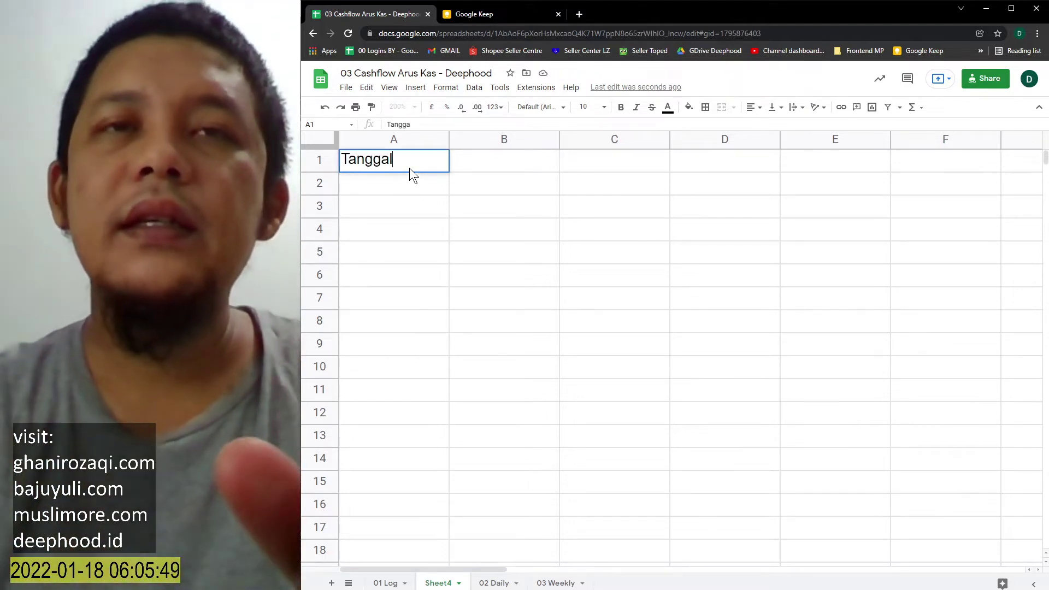
pyautogui.press('Return')
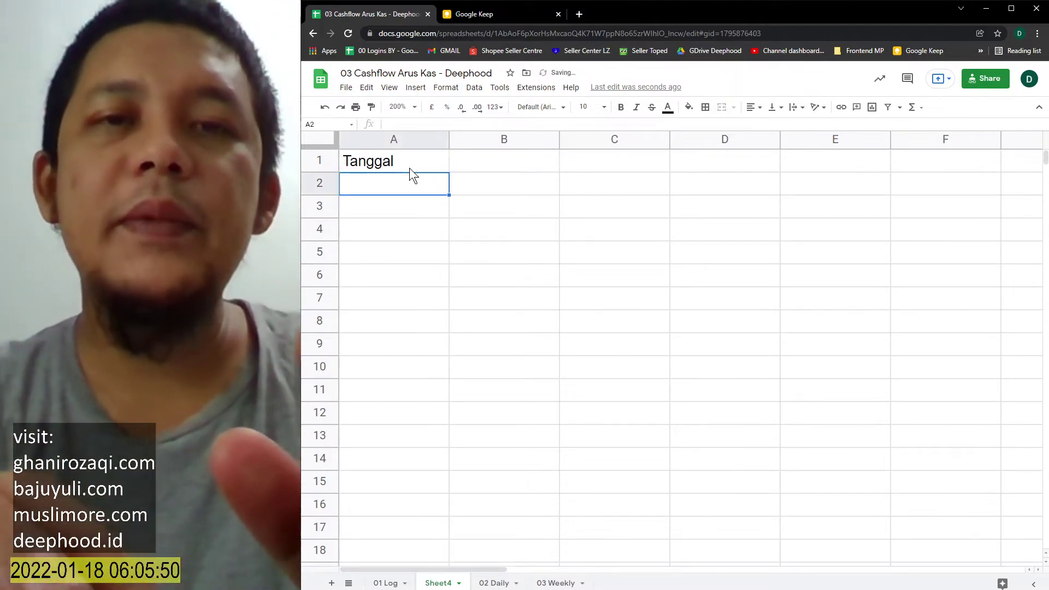
# - Check the first transaction date in 01 Log and enter 2021-09-01 in cell A2 of the new sheet
pyautogui.click(391, 584)
pyautogui.scroll(15, 413, 301)
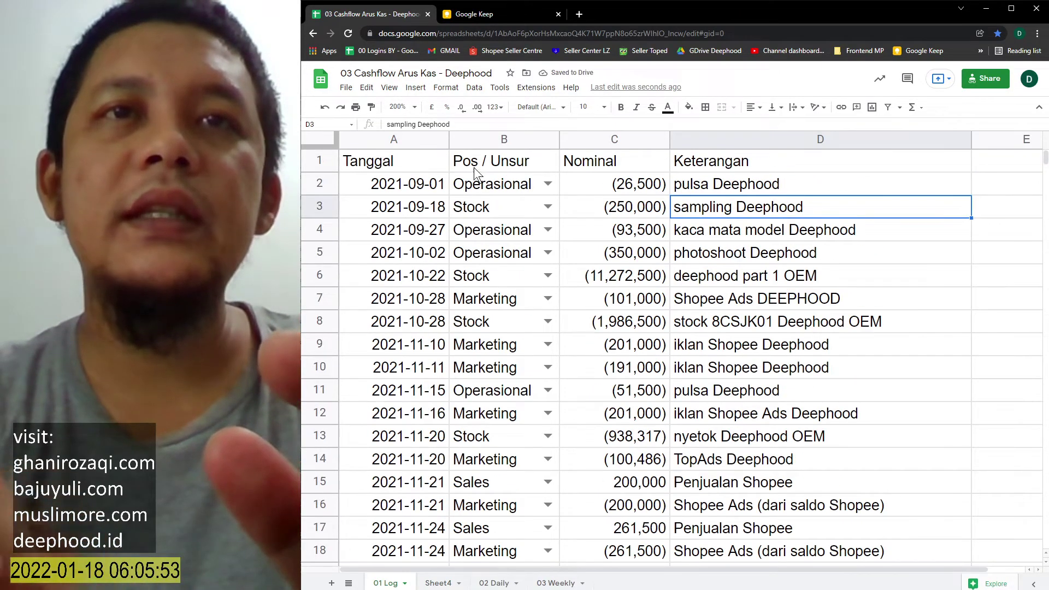
pyautogui.click(414, 185)
pyautogui.click(438, 585)
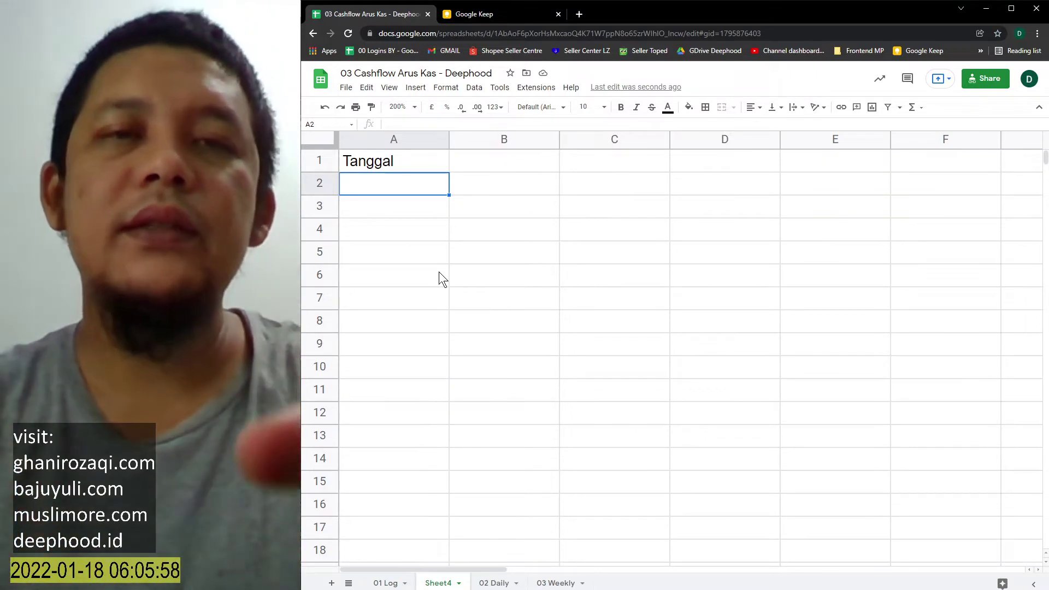
pyautogui.write('20')
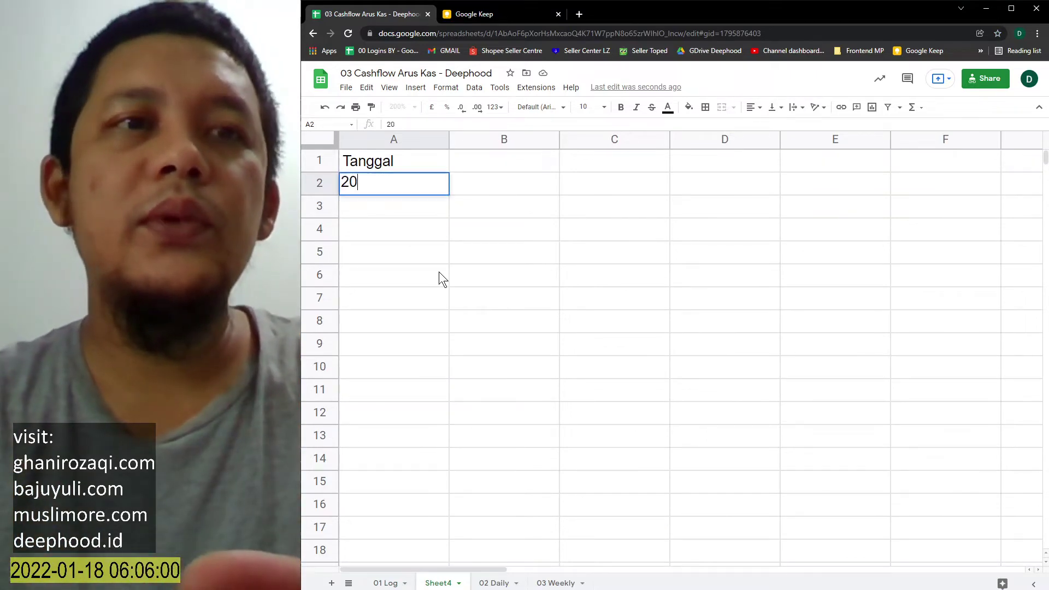
pyautogui.write('22-')
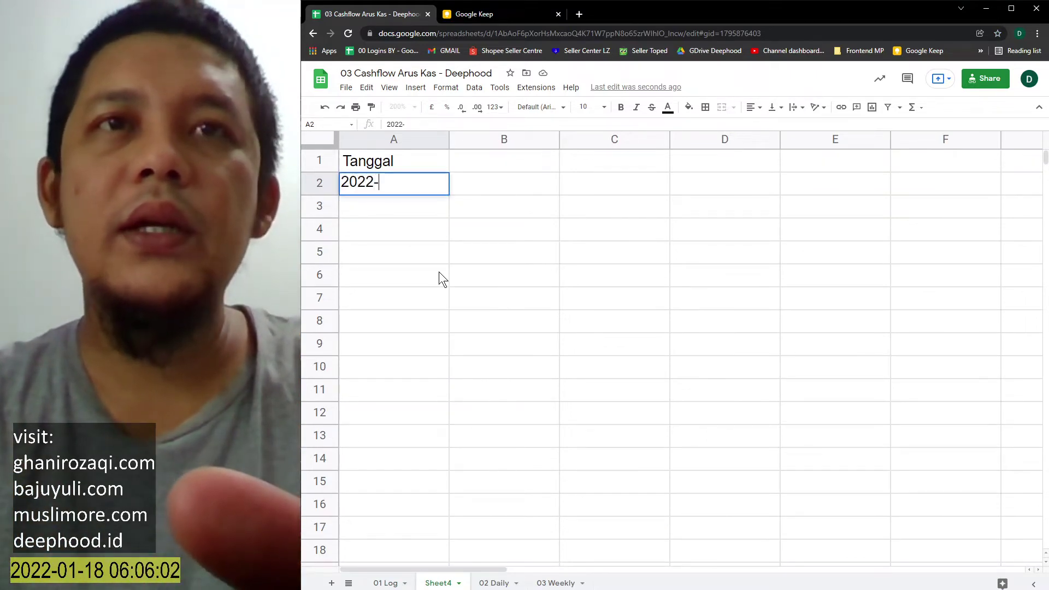
pyautogui.press('BackSpace')
pyautogui.press('BackSpace')
pyautogui.write('1-')
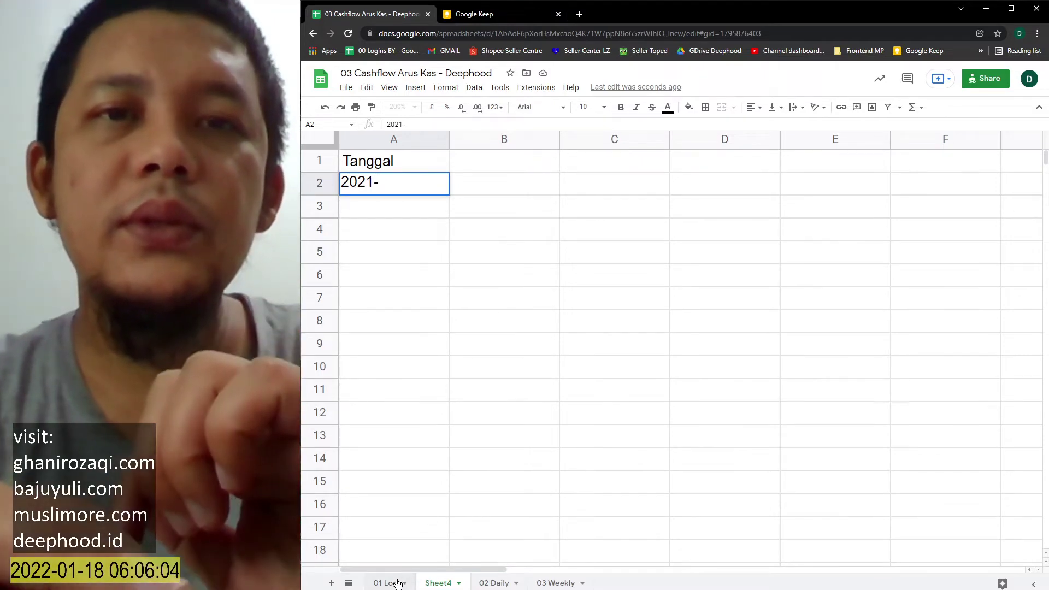
pyautogui.click(398, 583)
pyautogui.click(436, 585)
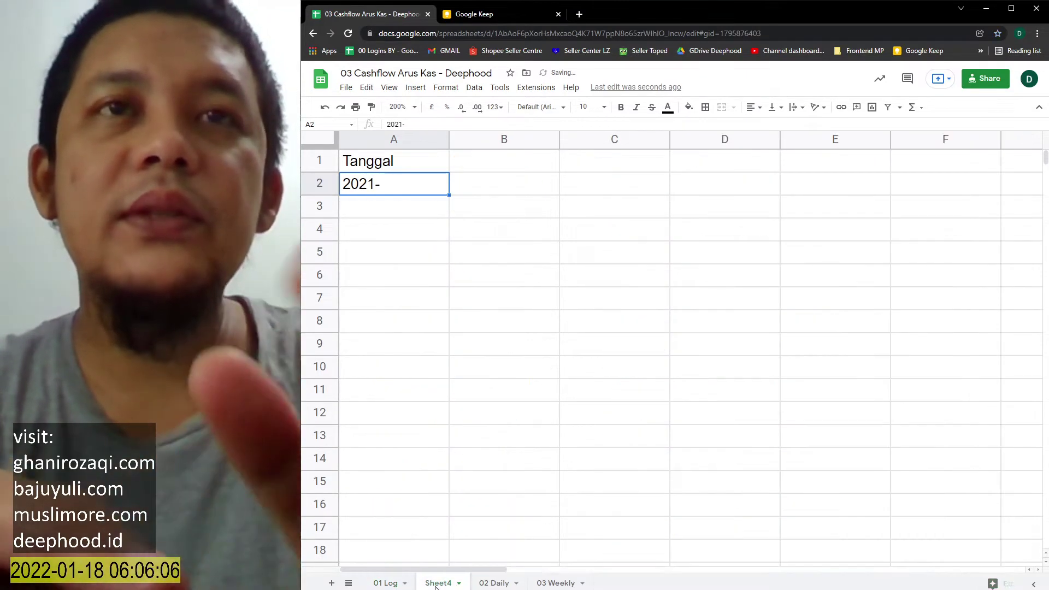
pyautogui.write('09')
pyautogui.press('Escape')
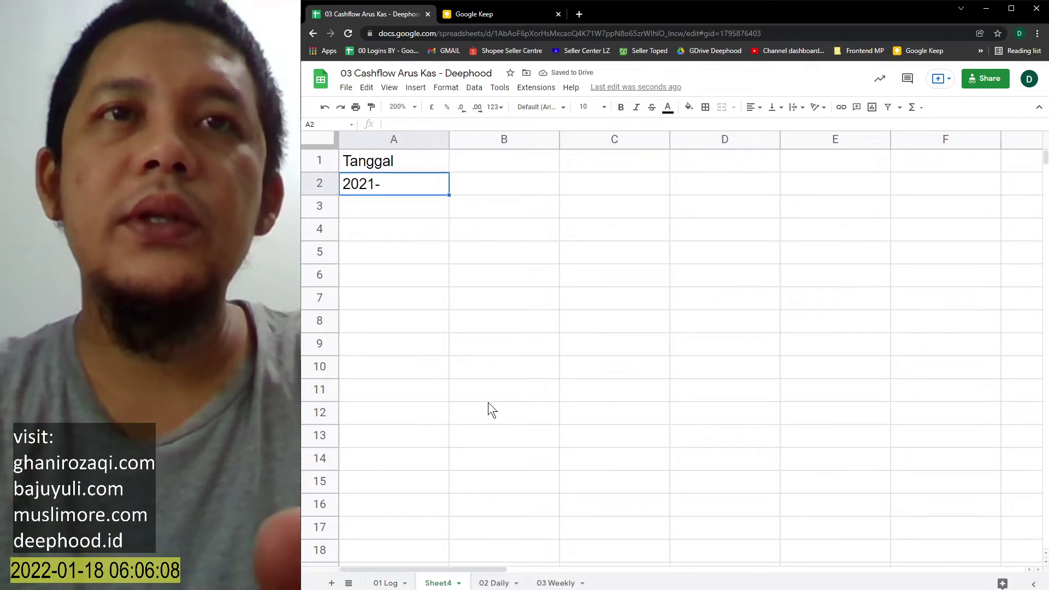
pyautogui.press('F2')
pyautogui.write('09-01')
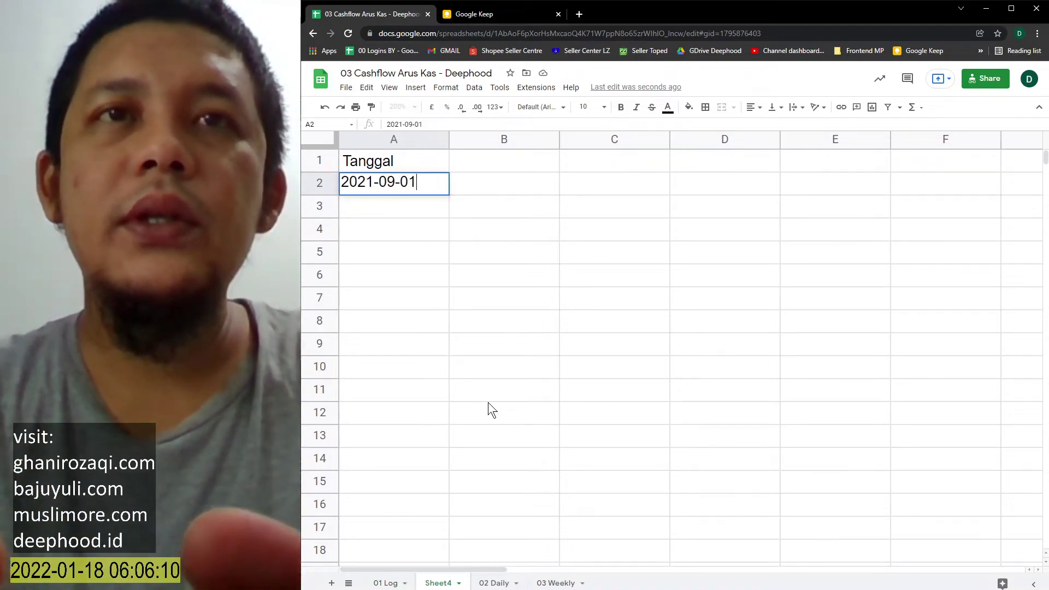
pyautogui.press('Return')
# - Enter the header Sales in cell B1 of the new sheet
pyautogui.click(516, 161)
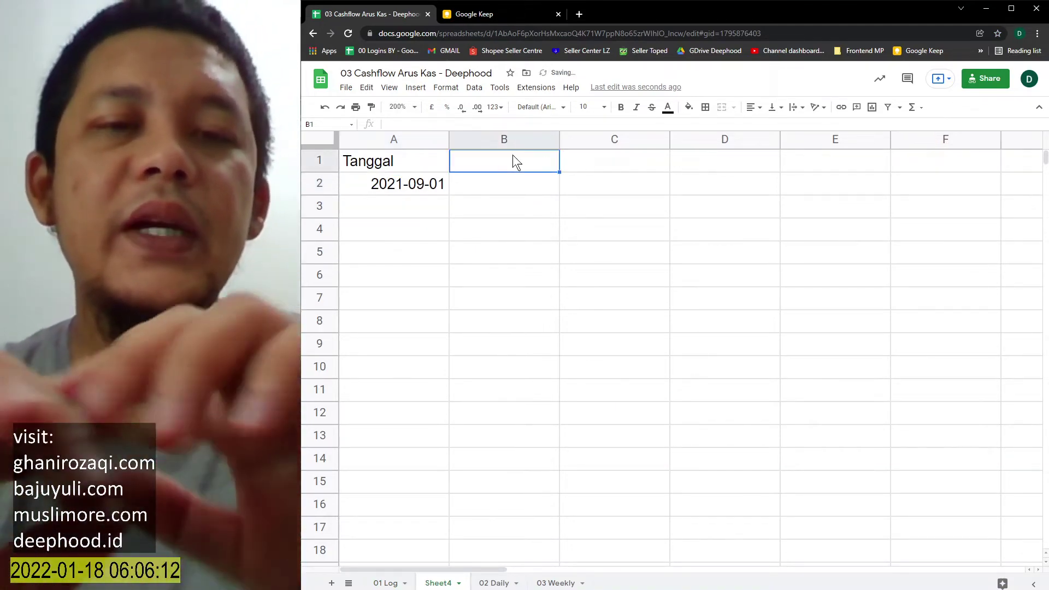
pyautogui.write('Sales')
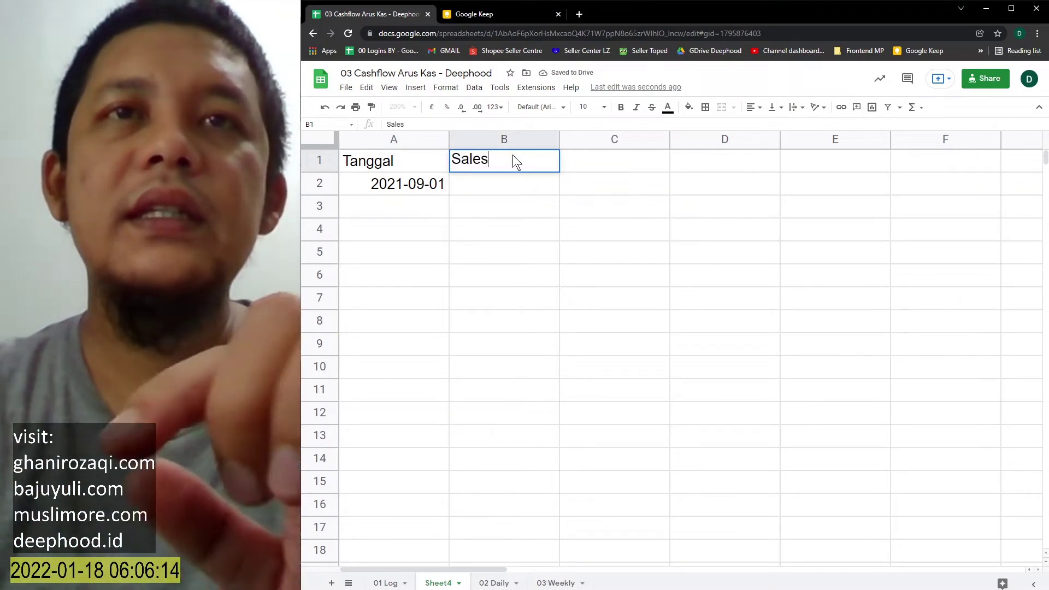
pyautogui.press('Return')
# - Start a SUMIFS formula in B2 using the Nominal column of 01 Log, '01 Log'!C:C, as the sum range
pyautogui.write('=')
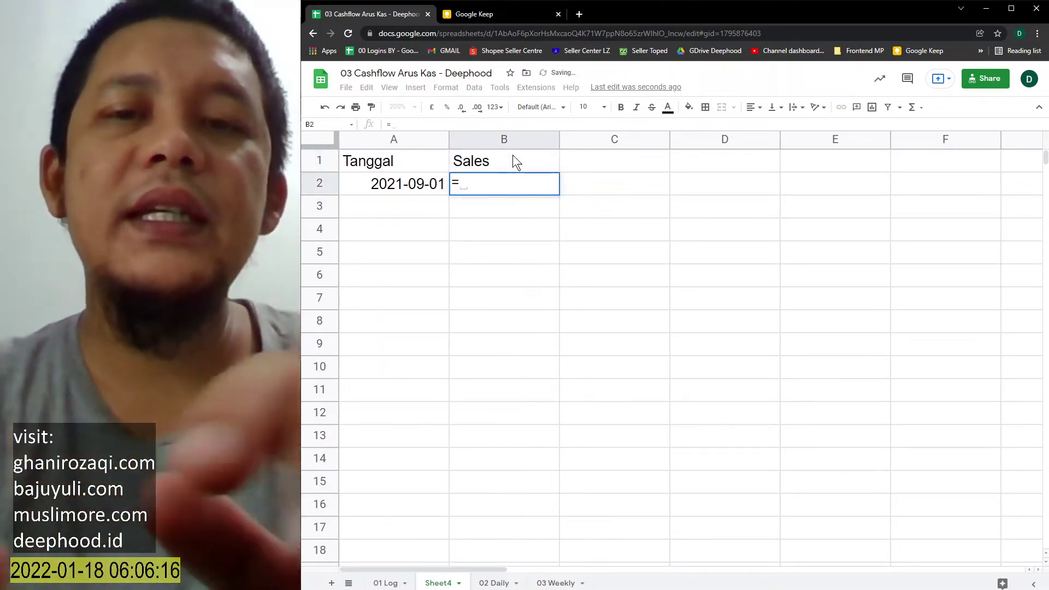
pyautogui.write('sumifs')
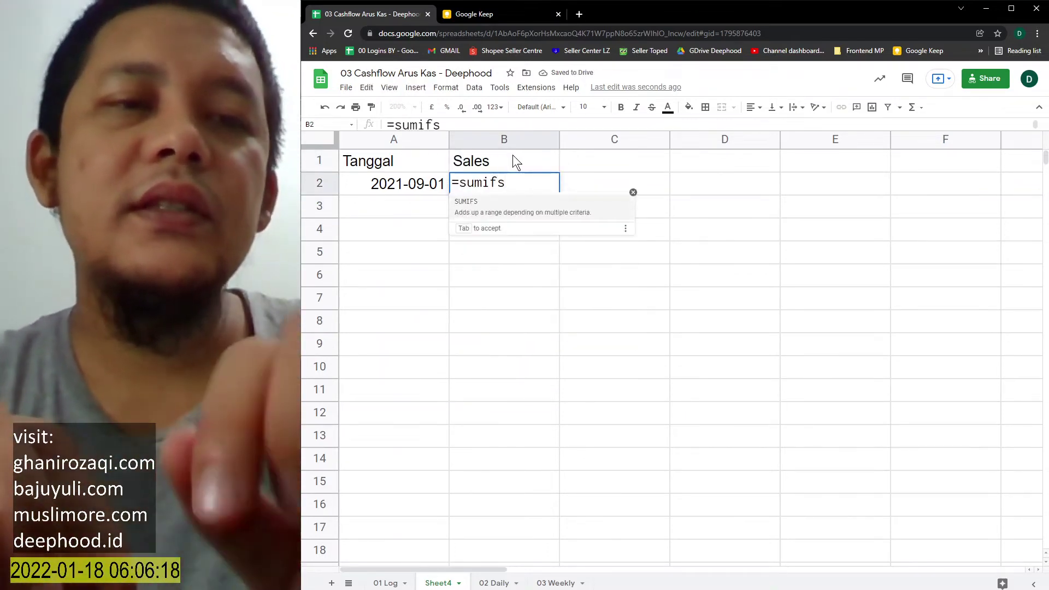
pyautogui.press('Tab')
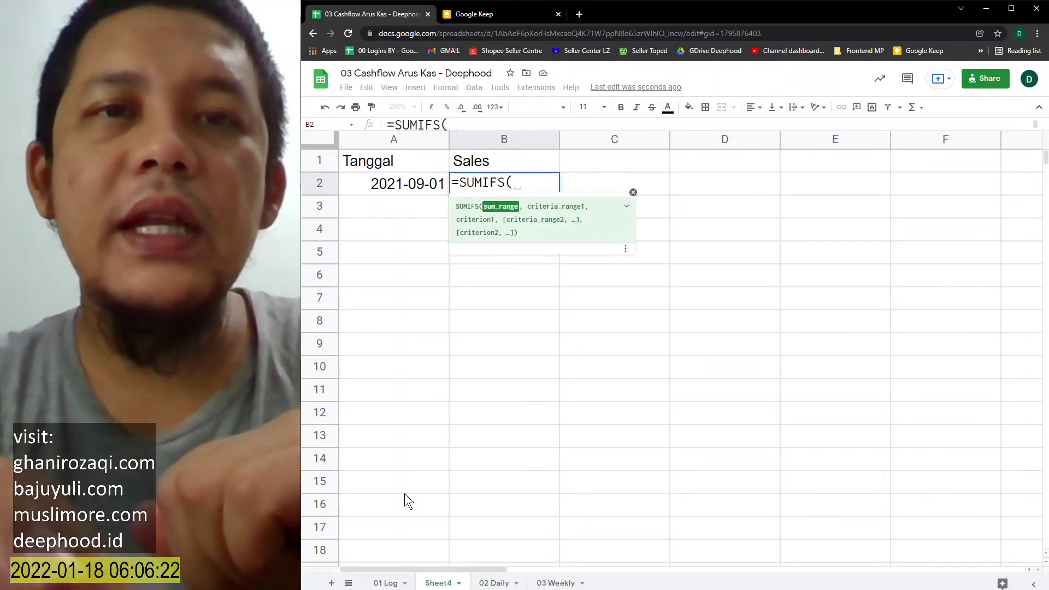
pyautogui.click(392, 586)
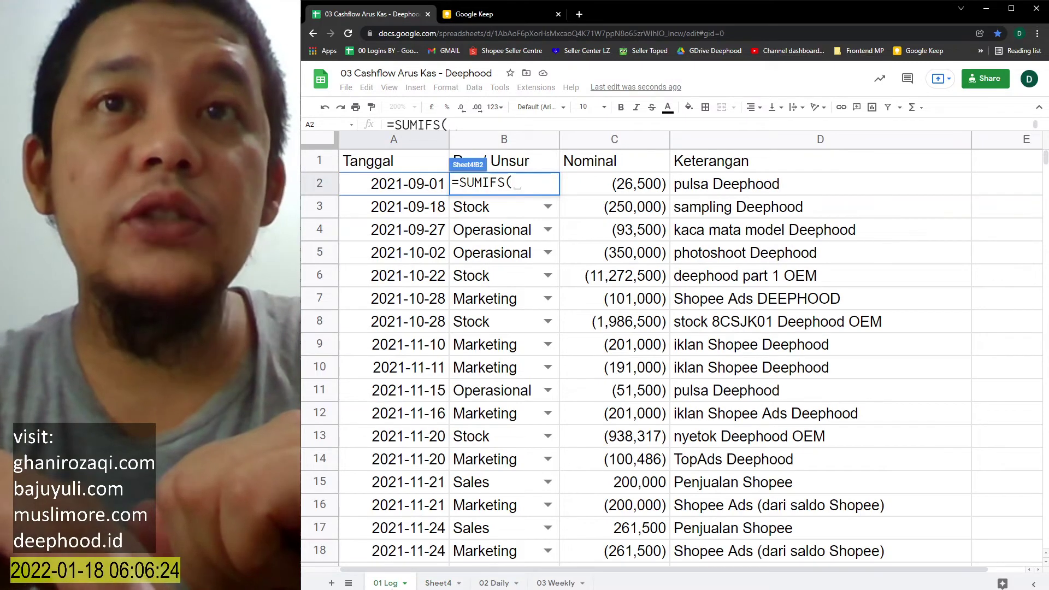
pyautogui.click(629, 145)
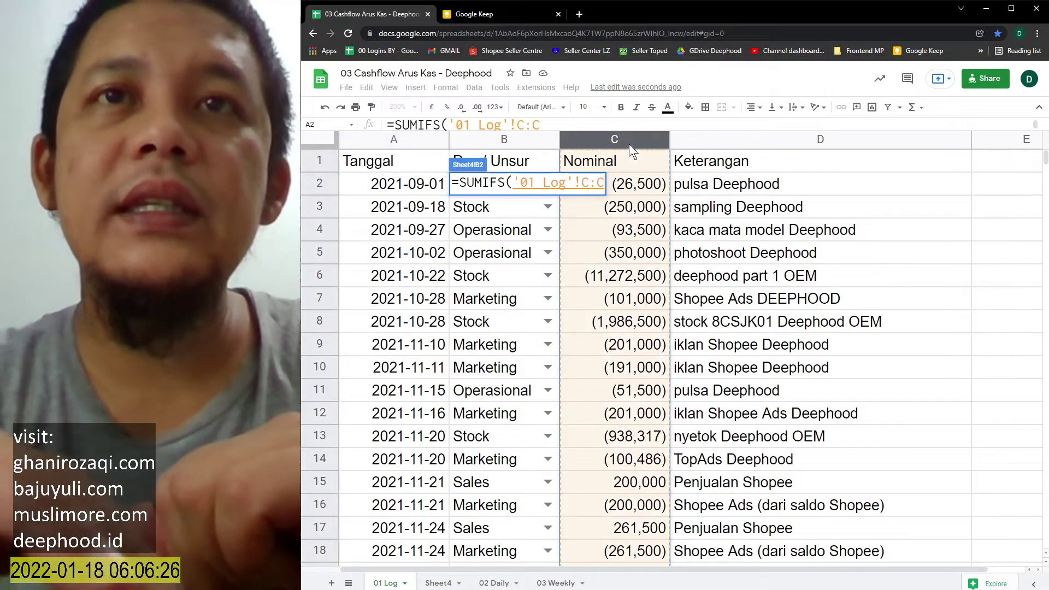
# - Complete the SUMIFS formula in B2 with criteria range '01 Log'!B:B and header cell B1 as its criterion
pyautogui.write(',')
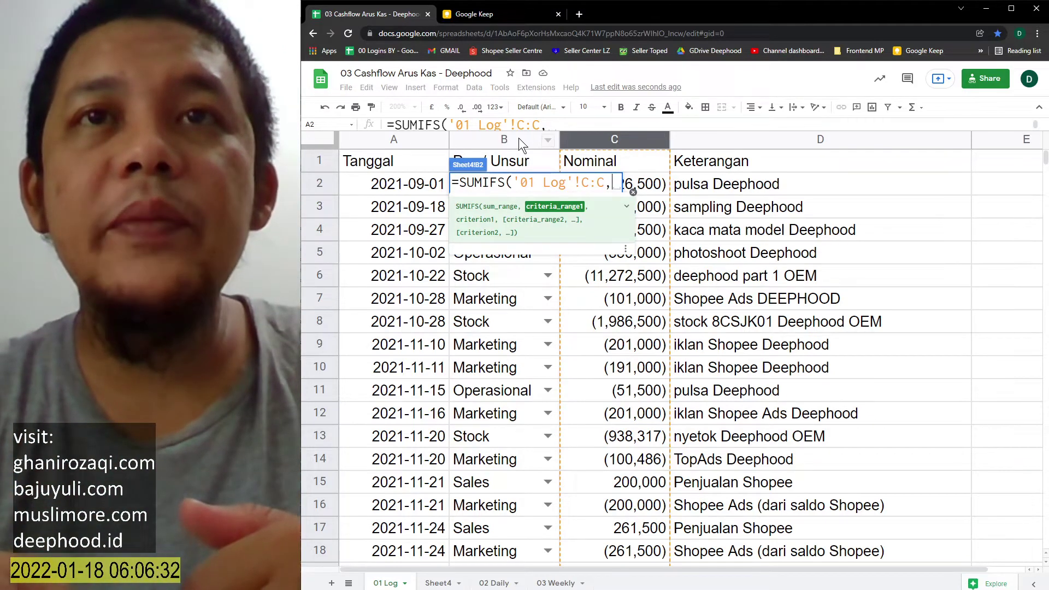
pyautogui.click(520, 137)
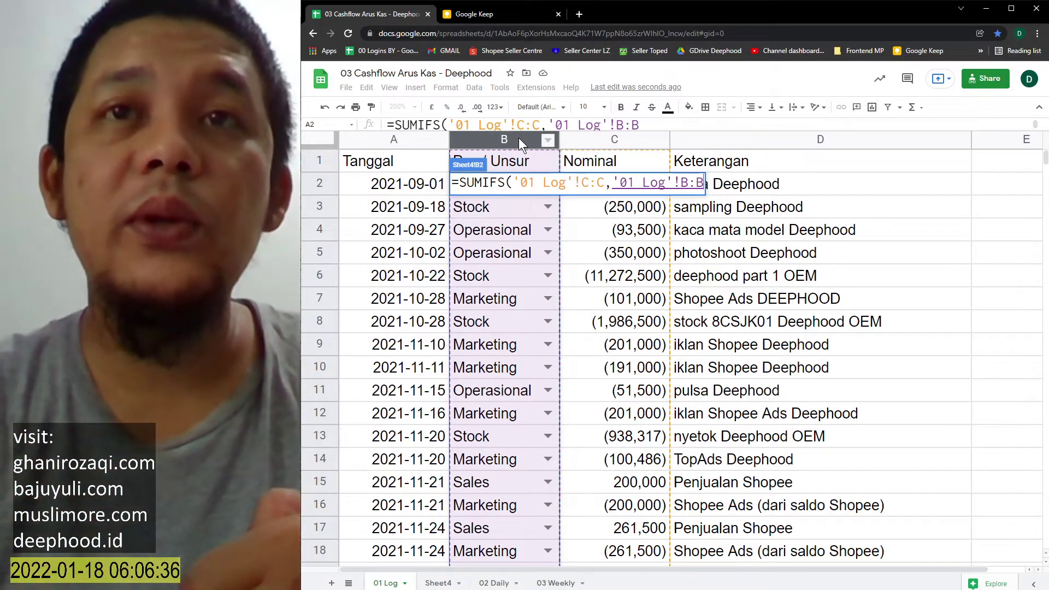
pyautogui.write(',')
pyautogui.click(440, 584)
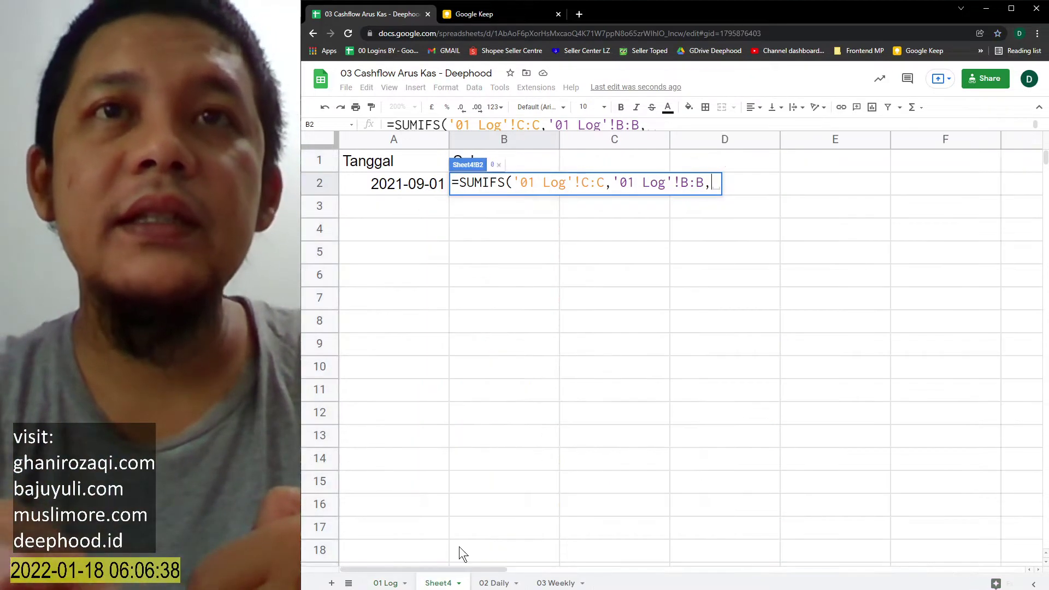
pyautogui.click(526, 163)
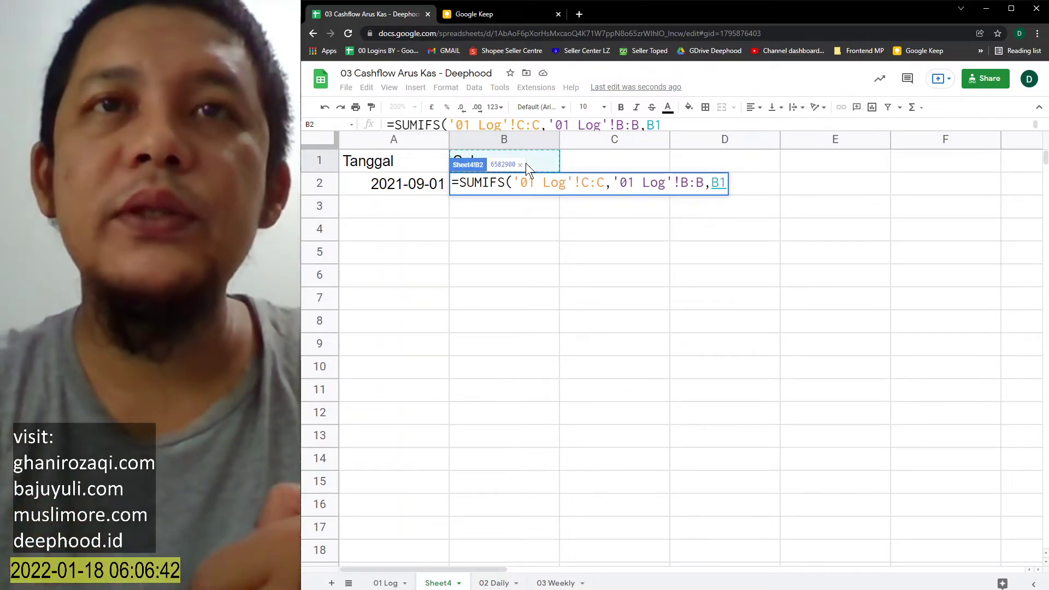
pyautogui.write(')')
pyautogui.press('Return')
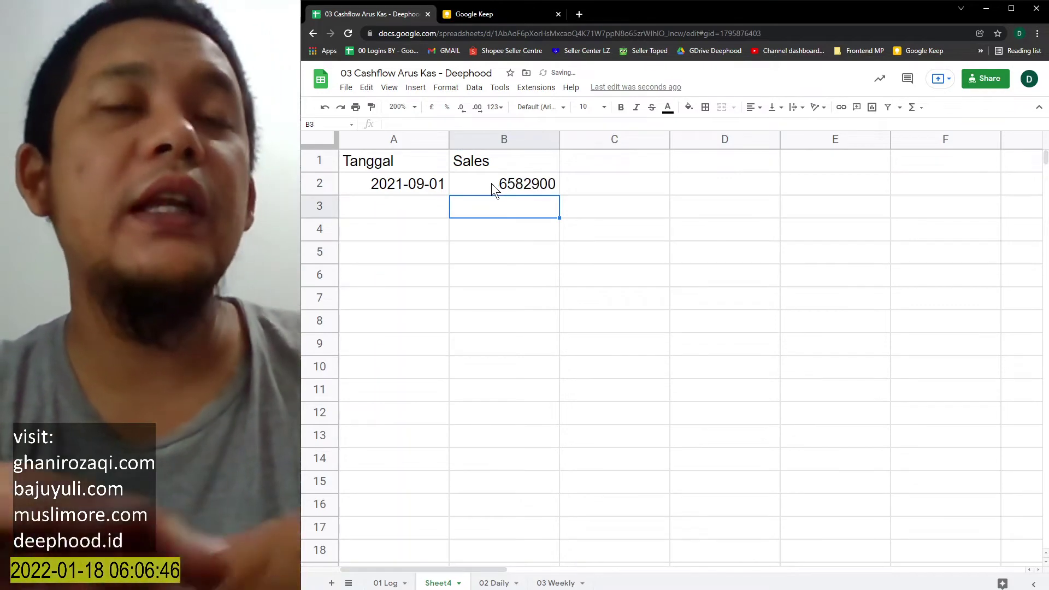
# - Add a second condition to the SUMIFS formula in B2, matching the dates in '01 Log'!A:A to A2
pyautogui.click(492, 186)
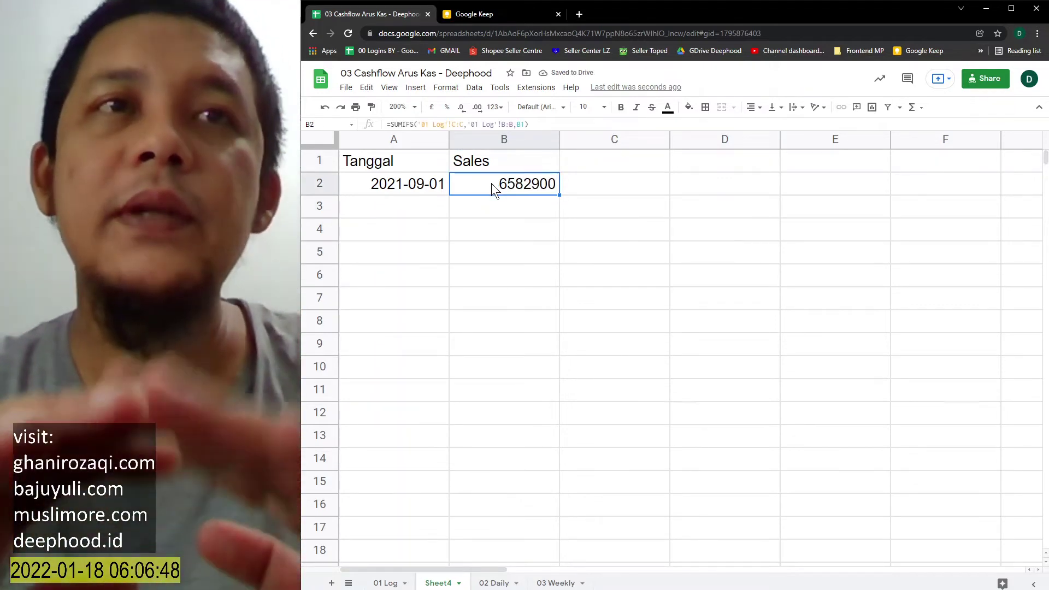
pyautogui.doubleClick(491, 182)
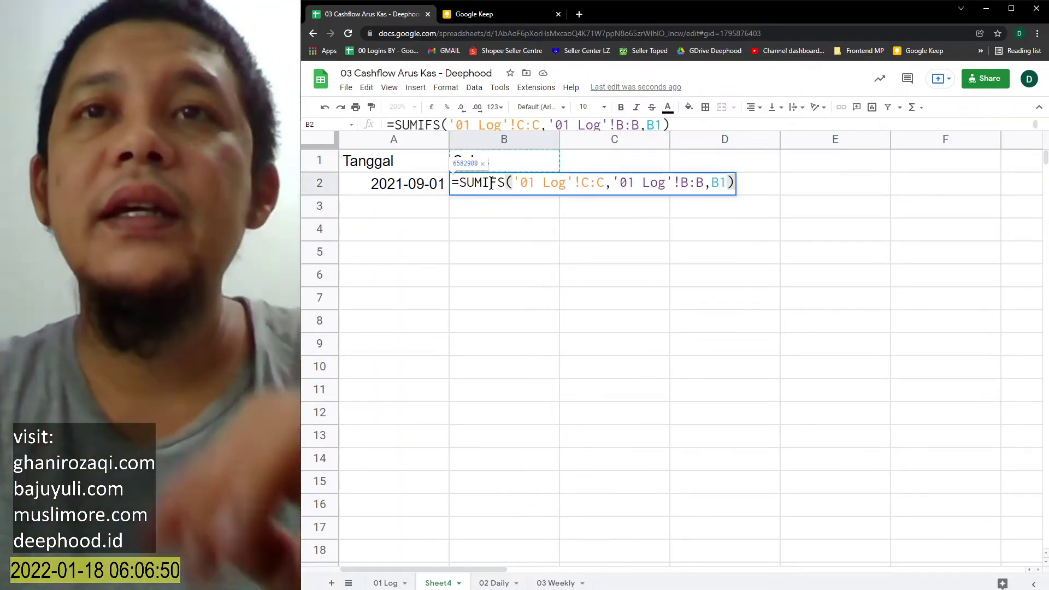
pyautogui.press('Left')
pyautogui.write(',')
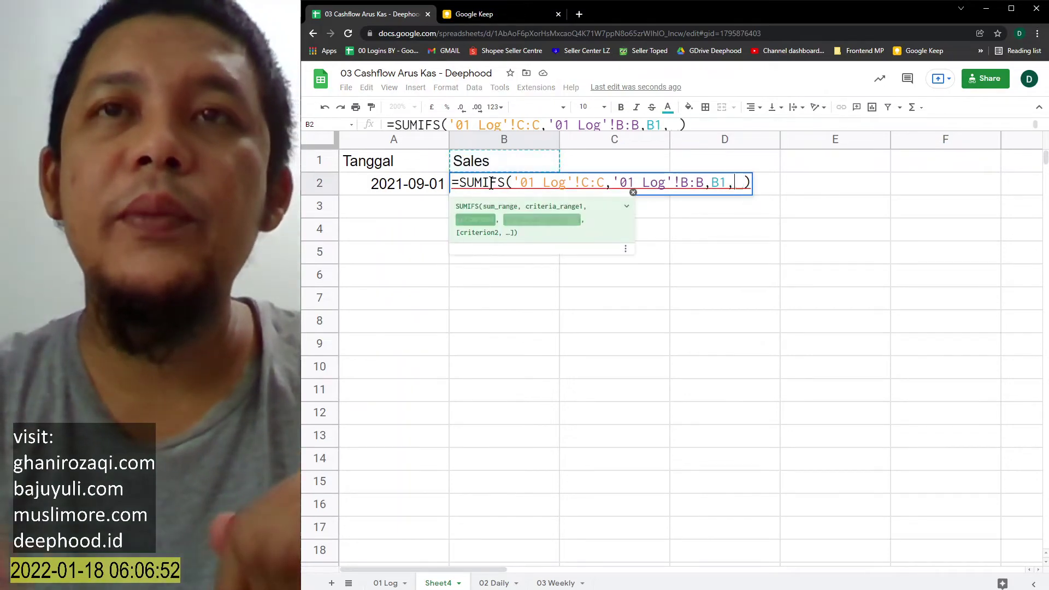
pyautogui.click(395, 585)
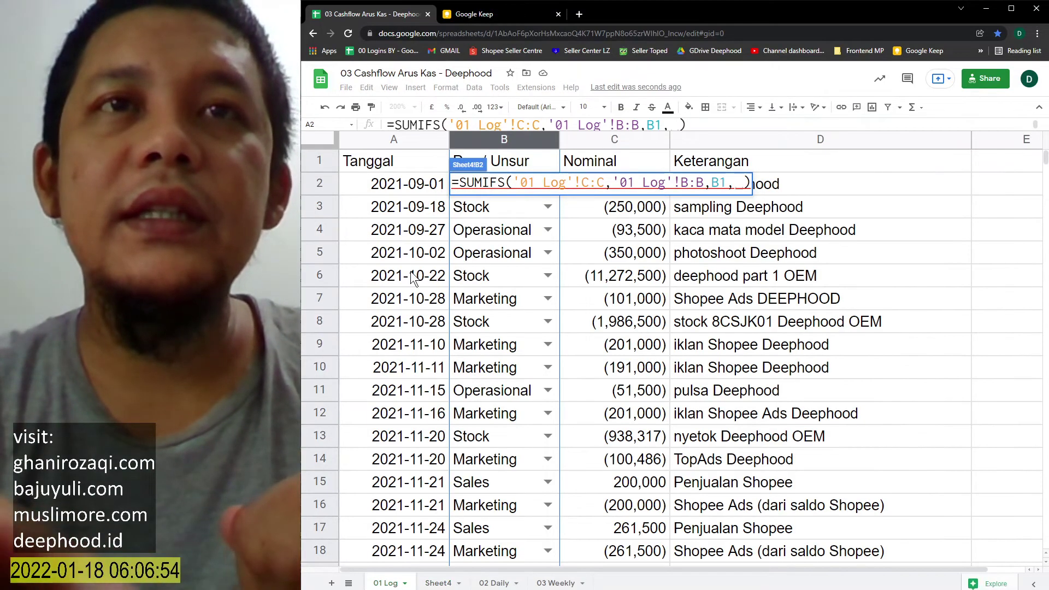
pyautogui.click(401, 140)
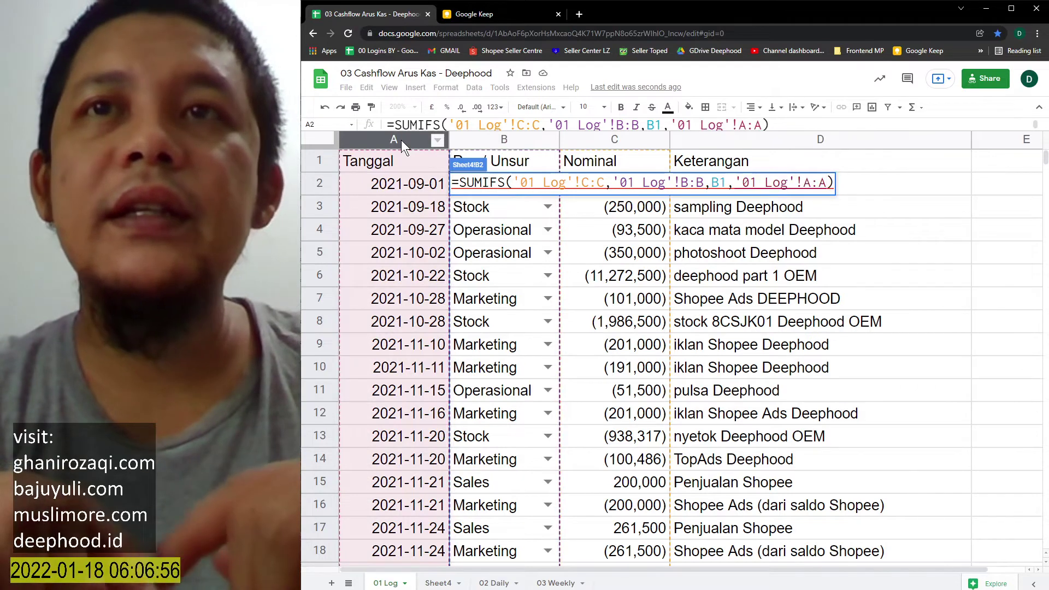
pyautogui.write(',')
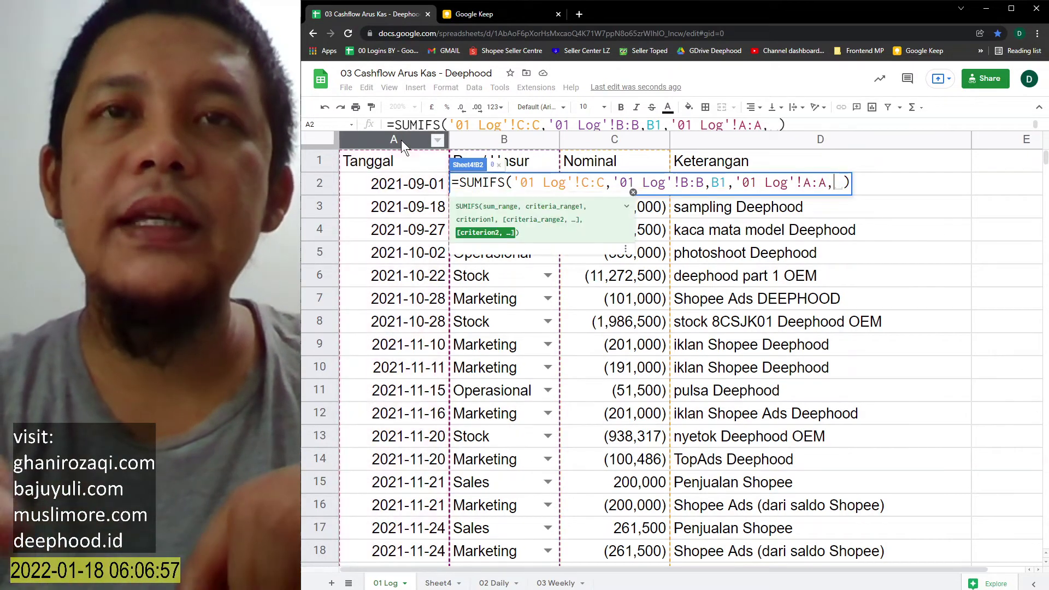
pyautogui.click(430, 584)
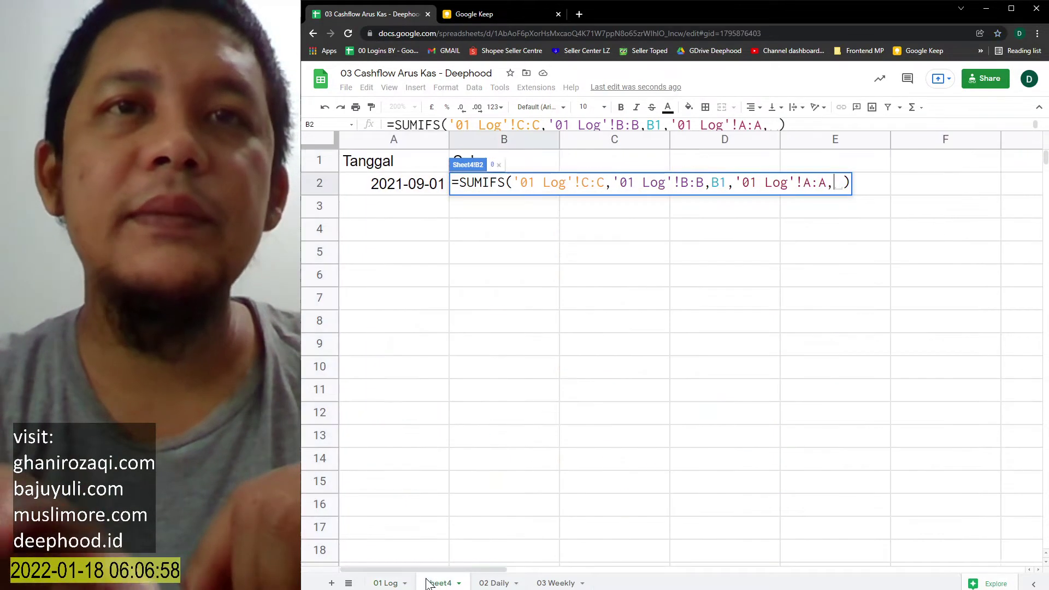
pyautogui.click(391, 193)
pyautogui.press('Return')
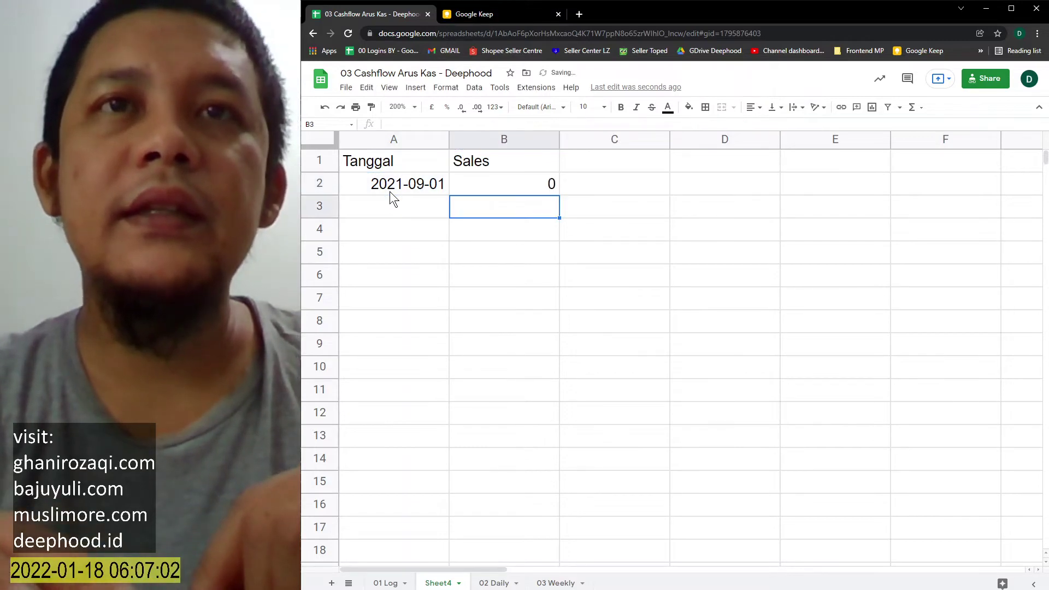
pyautogui.click(415, 183)
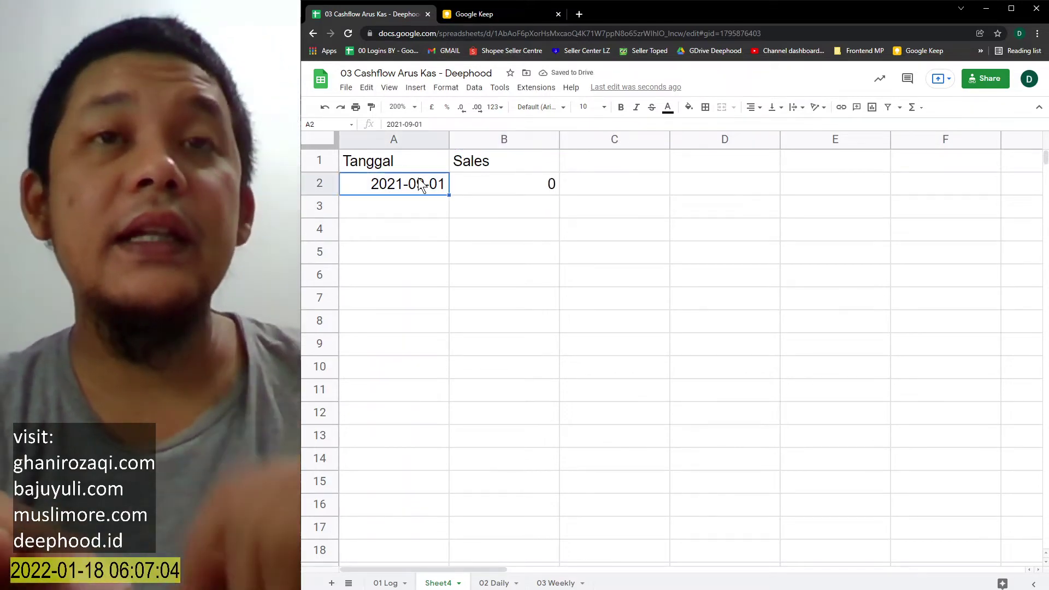
pyautogui.click(431, 203)
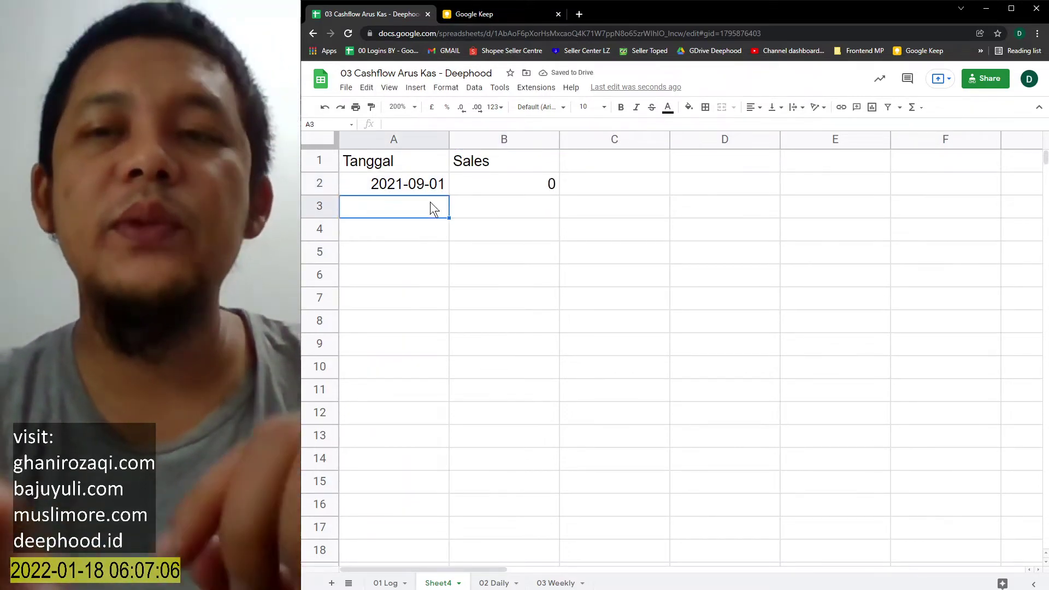
pyautogui.write('=+1')
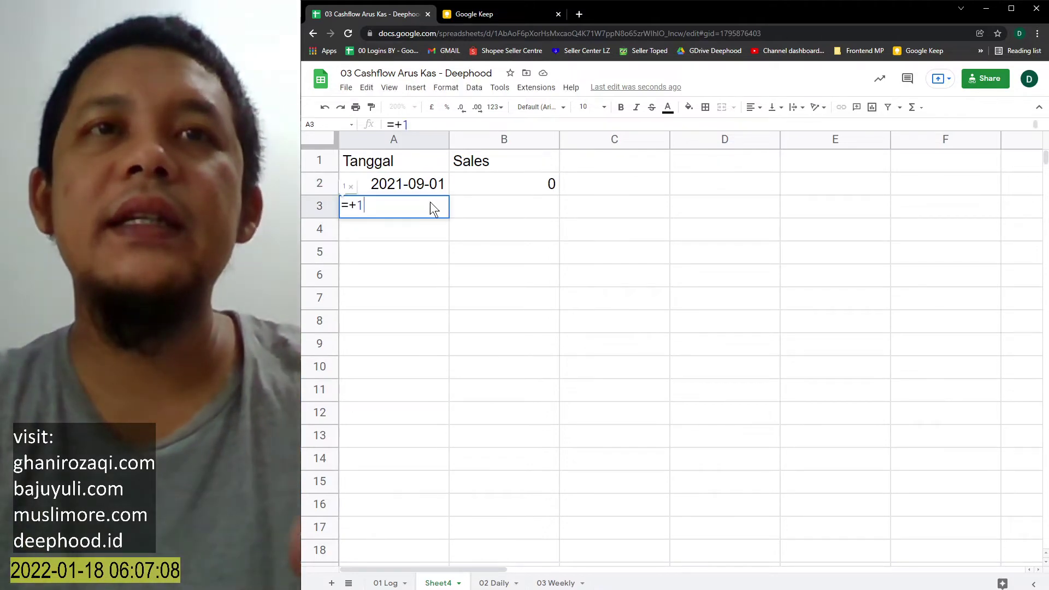
pyautogui.press('Return')
# - Enter the formula =A2+1 in A3 to produce the following day's date
pyautogui.click(436, 206)
pyautogui.write('=')
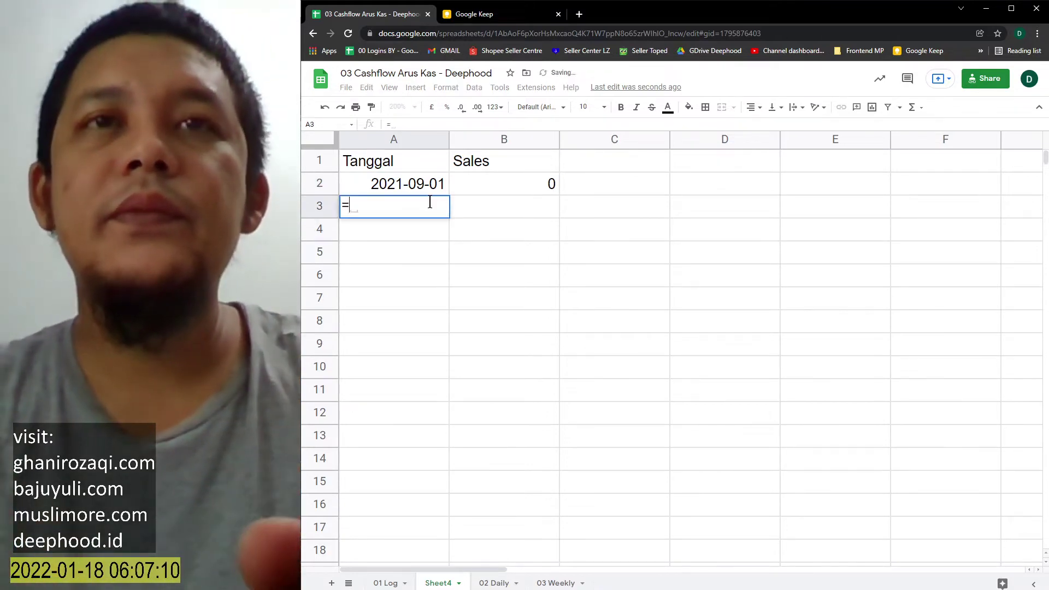
pyautogui.press('Up')
pyautogui.write('+1')
pyautogui.press('Return')
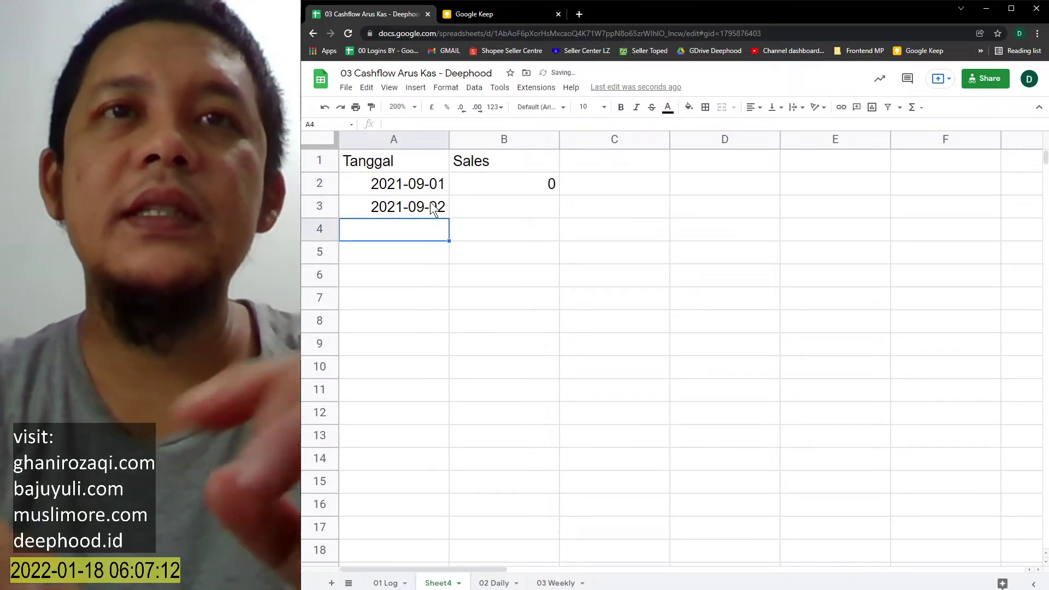
# - Fill the date formula down to A13 and the Sales SUMIFS formula down to B13
pyautogui.click(439, 211)
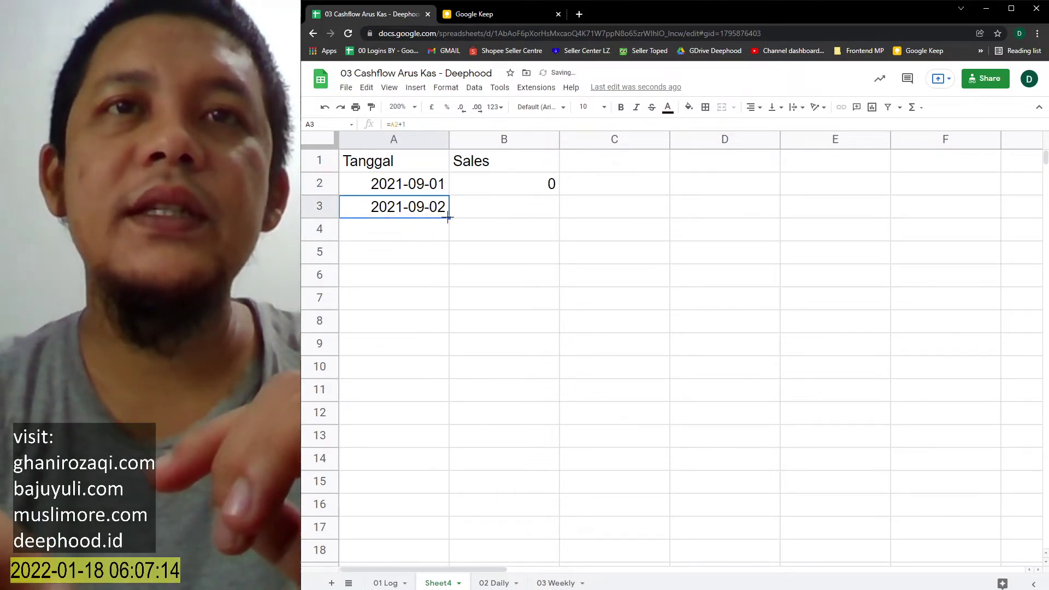
pyautogui.moveTo(449, 217); pyautogui.dragTo(432, 438)
pyautogui.click(519, 188)
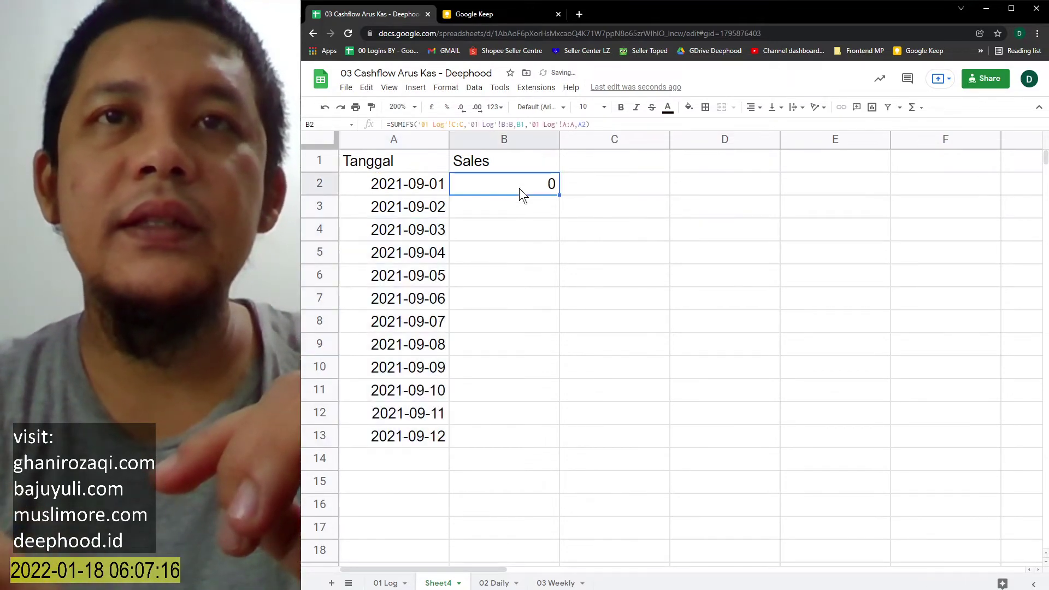
pyautogui.moveTo(559, 195); pyautogui.dragTo(525, 442)
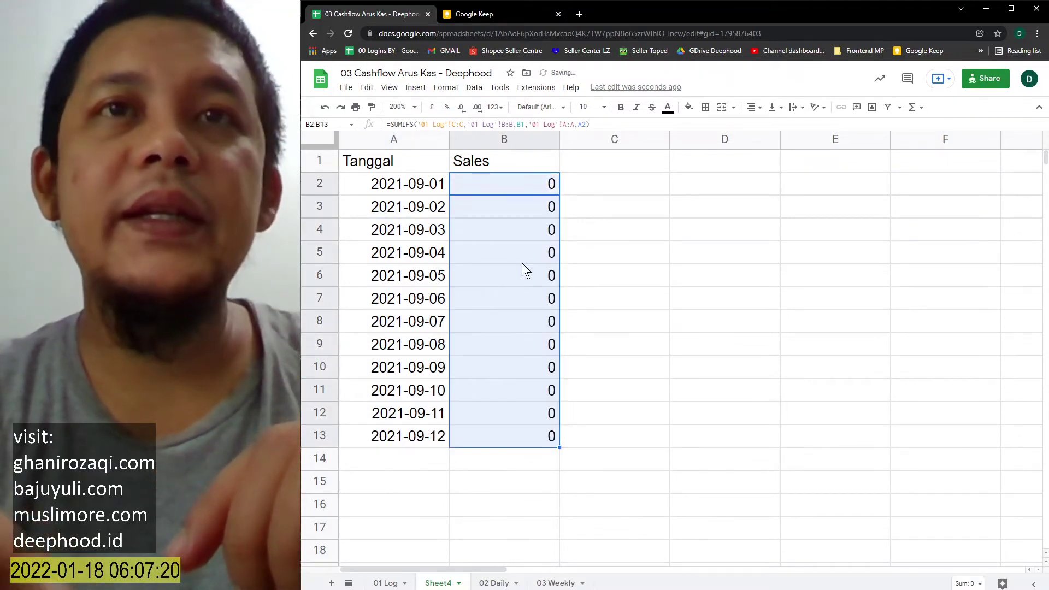
# - Check the category names in 01 Log and enter the headers Operasional in C1 and Stock in D1 of Sheet4
pyautogui.click(598, 167)
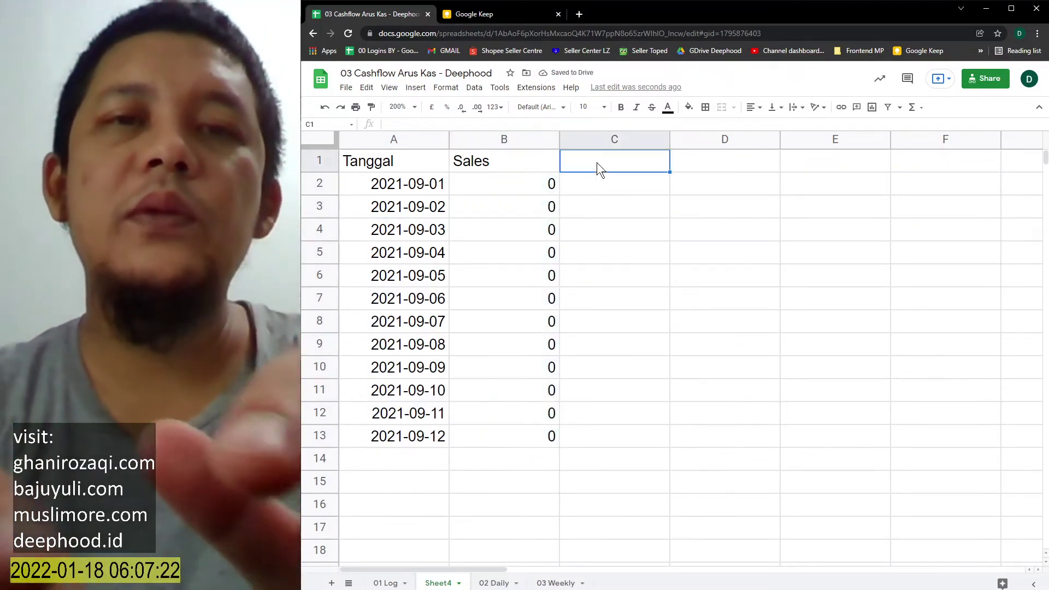
pyautogui.click(387, 584)
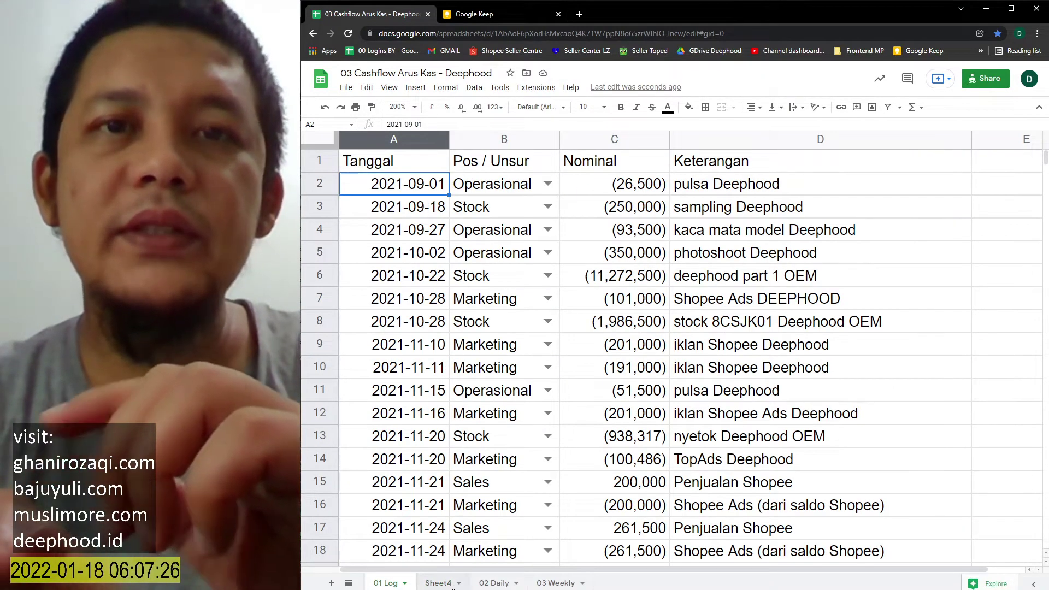
pyautogui.click(444, 584)
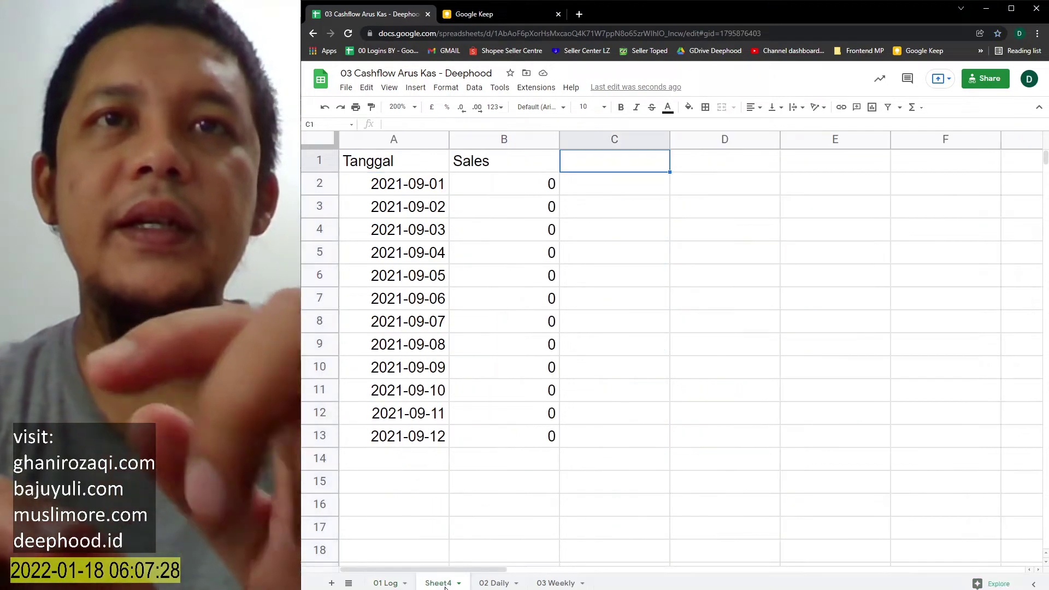
pyautogui.write('Operas')
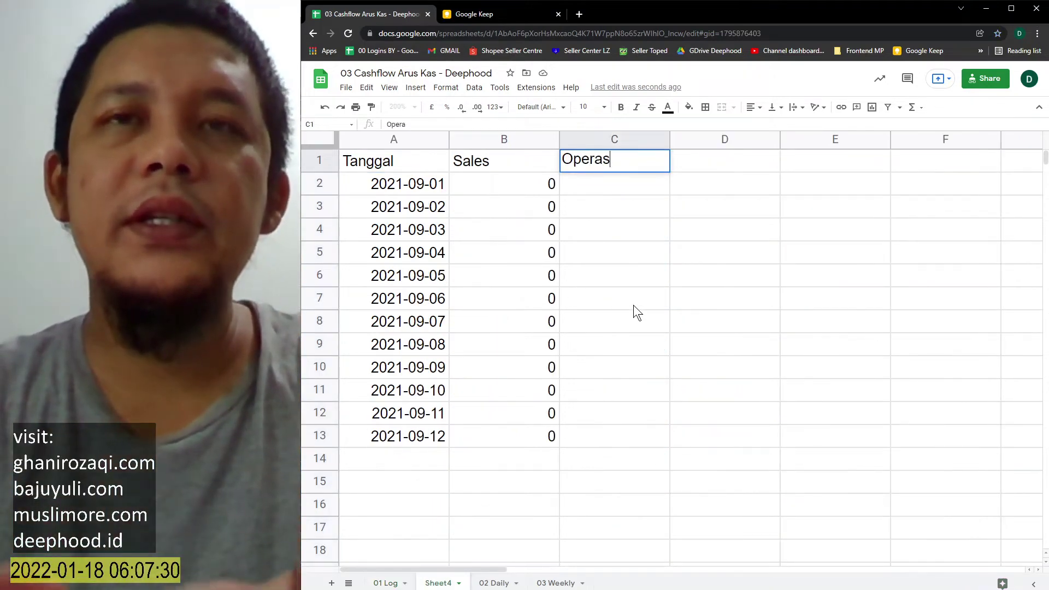
pyautogui.write('ional')
pyautogui.press('Tab')
pyautogui.write('Stock')
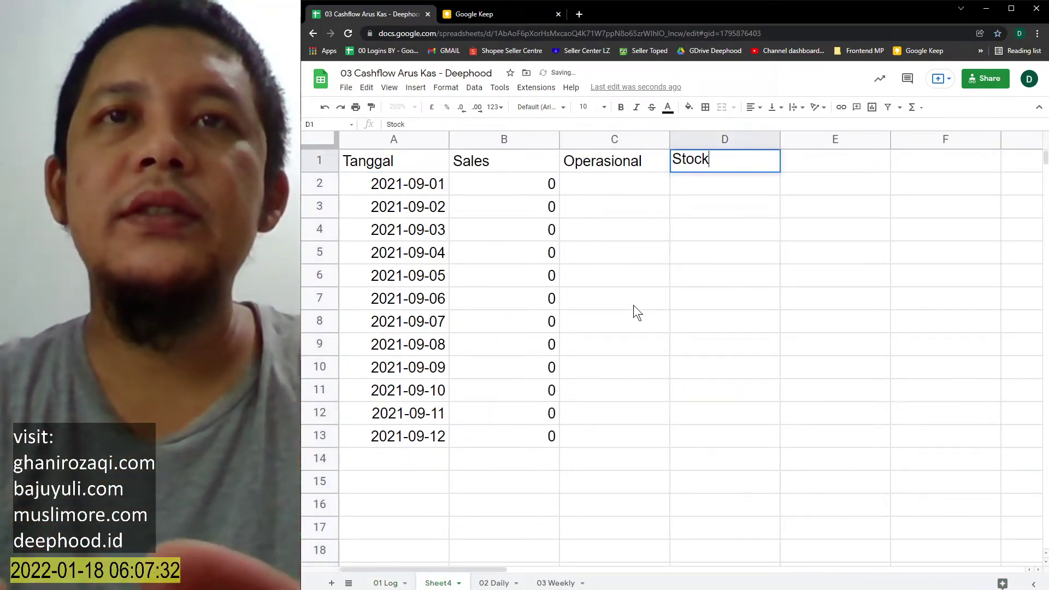
pyautogui.press('Return')
# - In the B2 SUMIFS formula, make the category range absolute as $B:$B and lock the header reference's row as B$1
pyautogui.press('Left')
pyautogui.hotkey('ctrl', 'v')
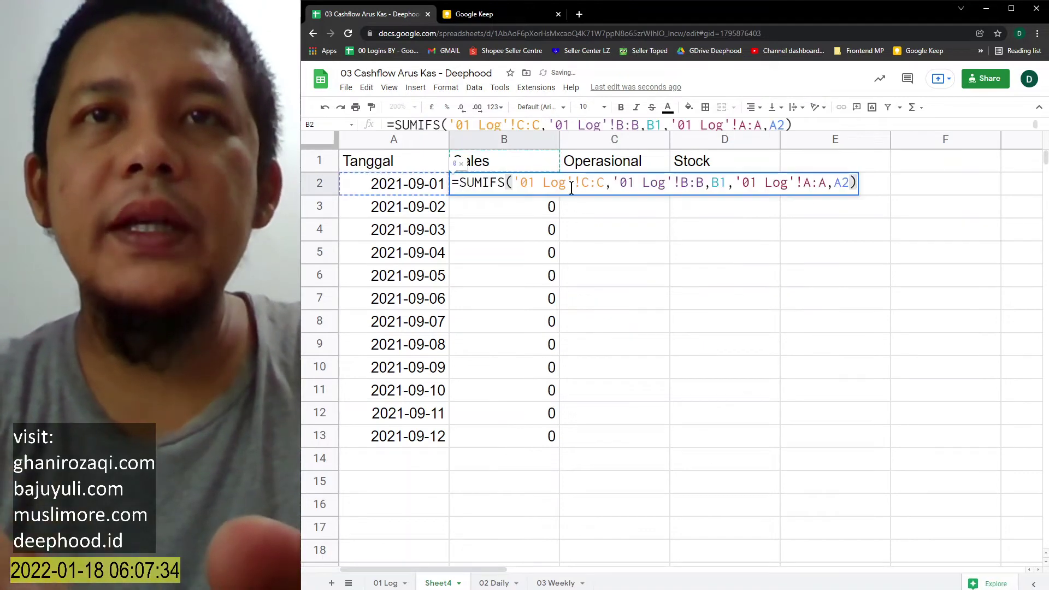
pyautogui.click(685, 186)
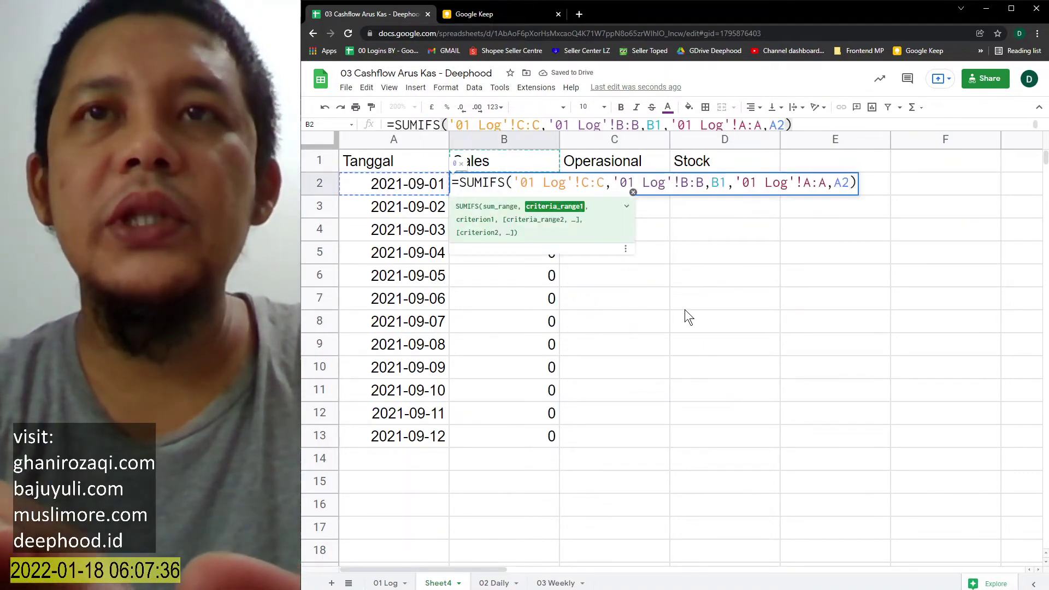
pyautogui.press('F4')
pyautogui.click(734, 182)
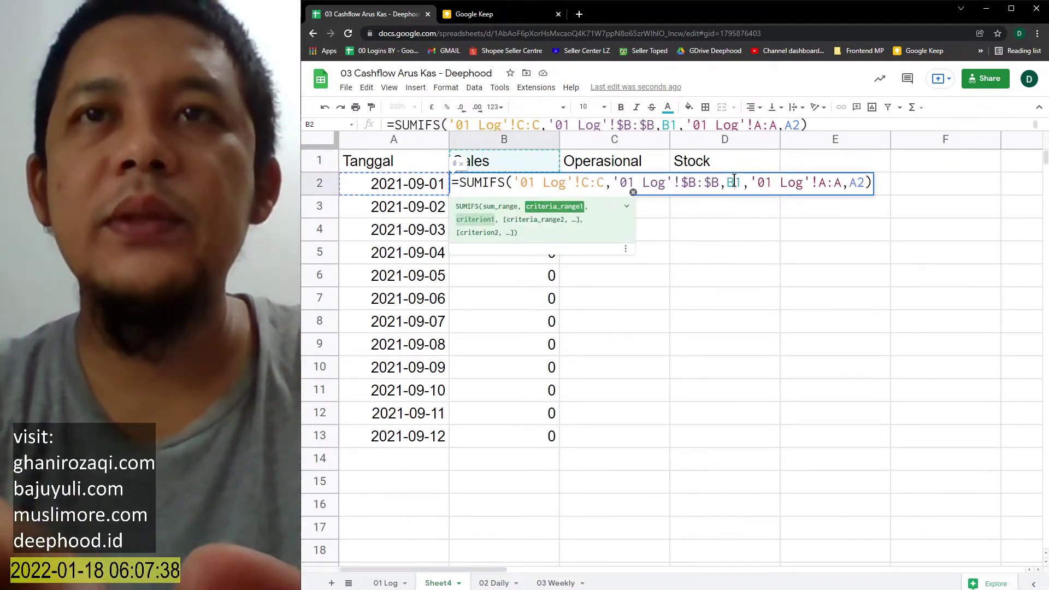
pyautogui.press('F4')
pyautogui.press('F4')
pyautogui.press('F4')
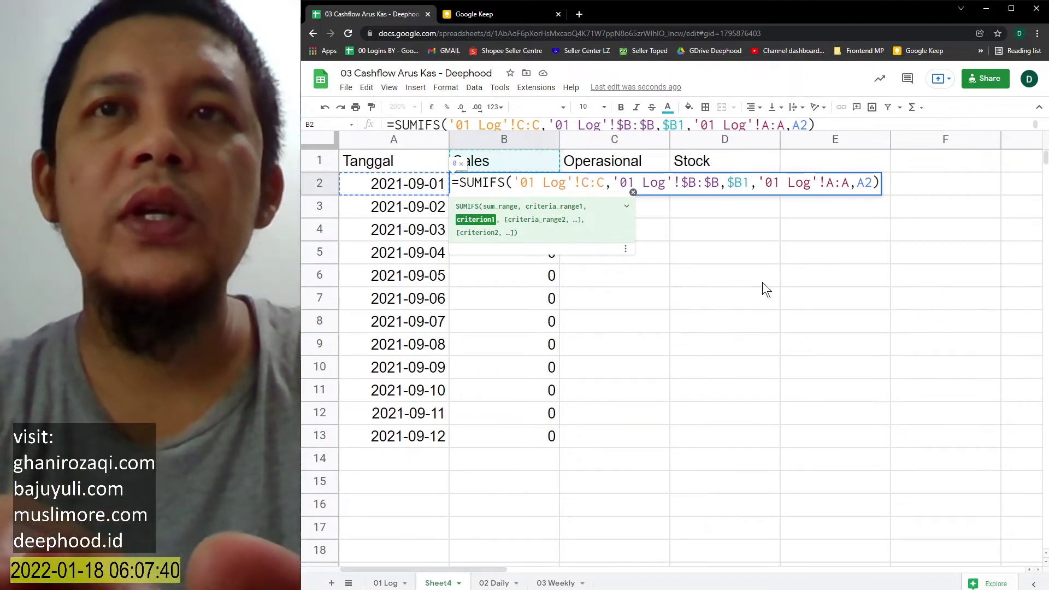
pyautogui.press('F4')
pyautogui.press('F4')
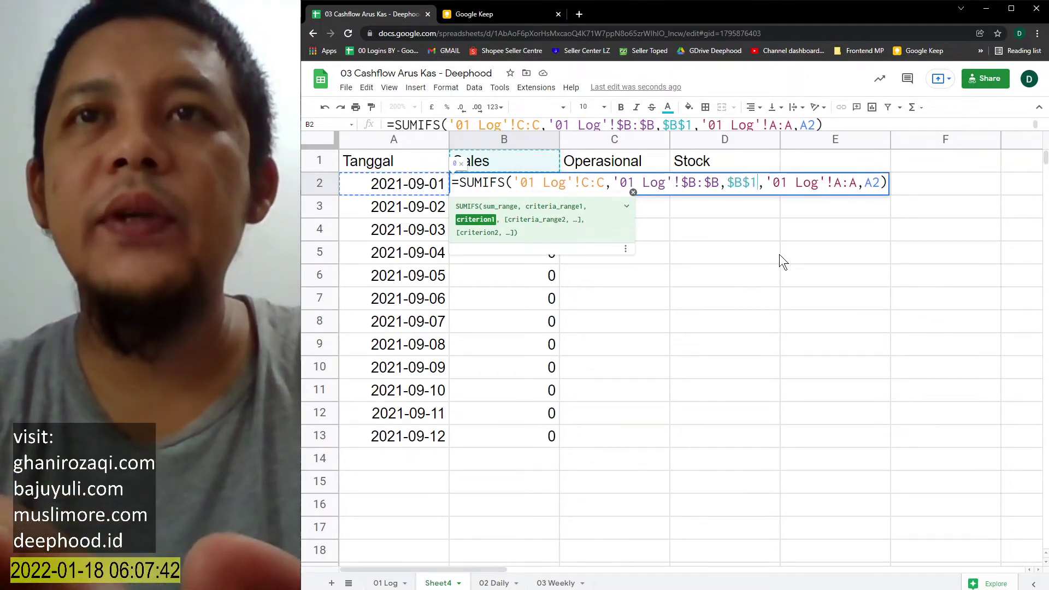
pyautogui.press('F4')
# - In the B2 SUMIFS formula, make the date range absolute as $A:$A and lock the date reference's column as $A2
pyautogui.click(808, 188)
pyautogui.press('F4')
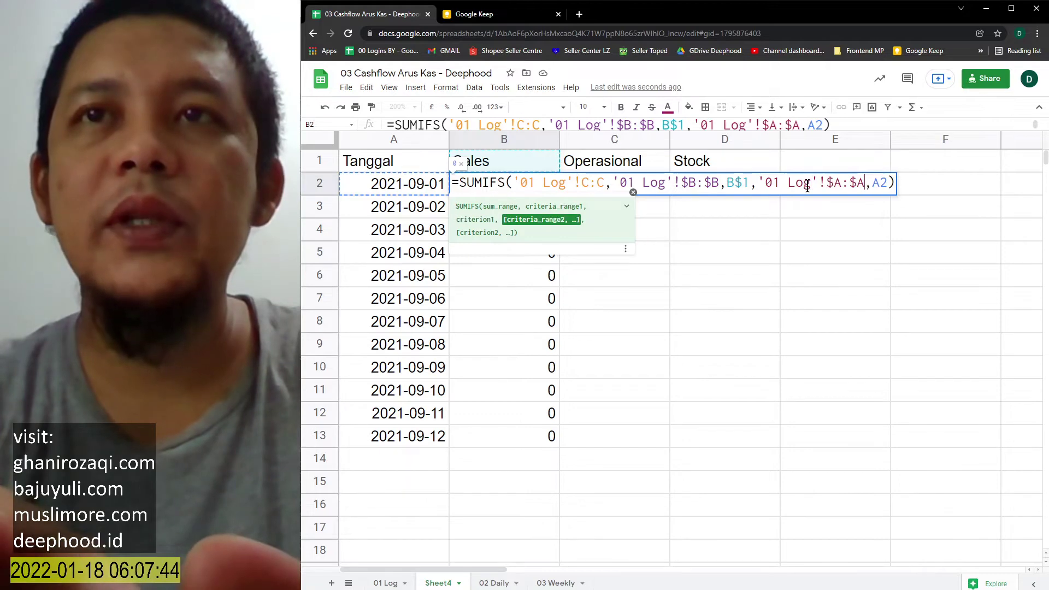
pyautogui.click(873, 183)
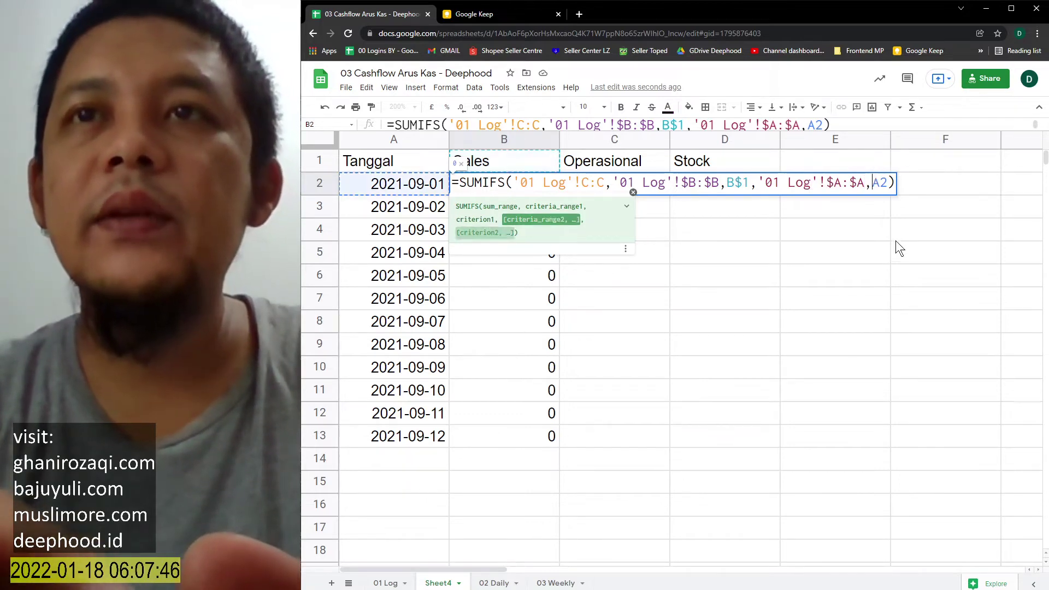
pyautogui.press('F4')
pyautogui.press('F4')
pyautogui.press('F4')
pyautogui.press('Return')
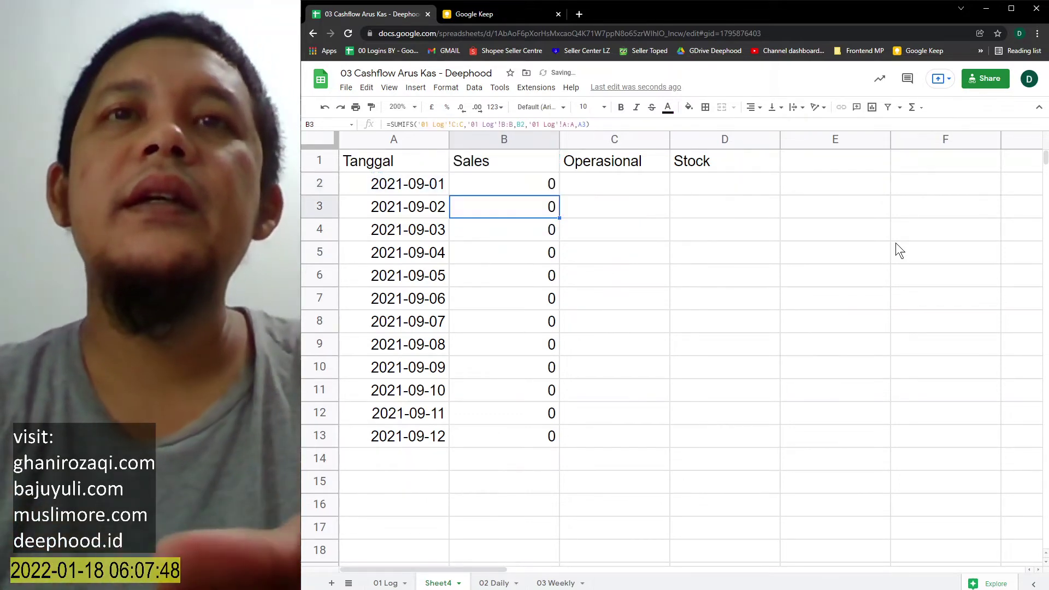
# - Fill the Sales SUMIFS formulas in B2:B13 across to the Operasional and Stock columns
pyautogui.press('Up')
pyautogui.hotkey('ctrl', 'shift', 'Down')
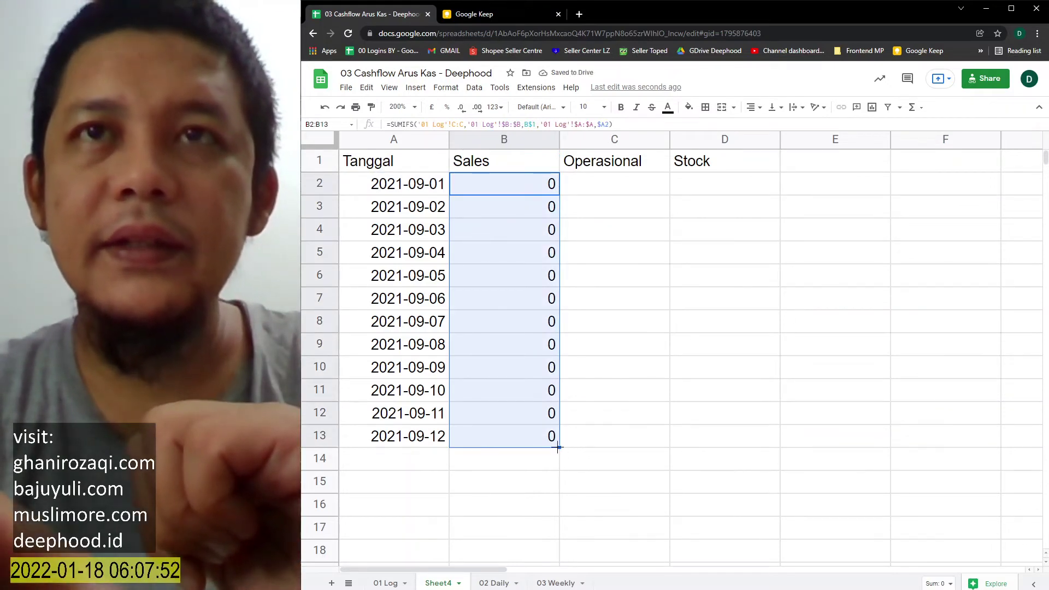
pyautogui.moveTo(558, 448); pyautogui.dragTo(687, 431)
pyautogui.click(642, 282)
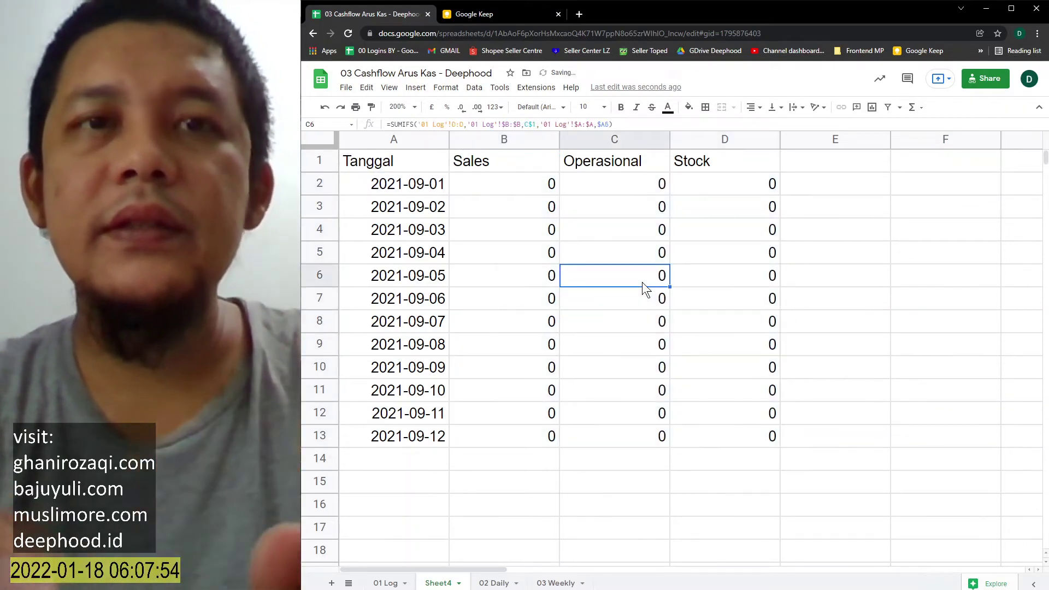
pyautogui.click(274, 471)
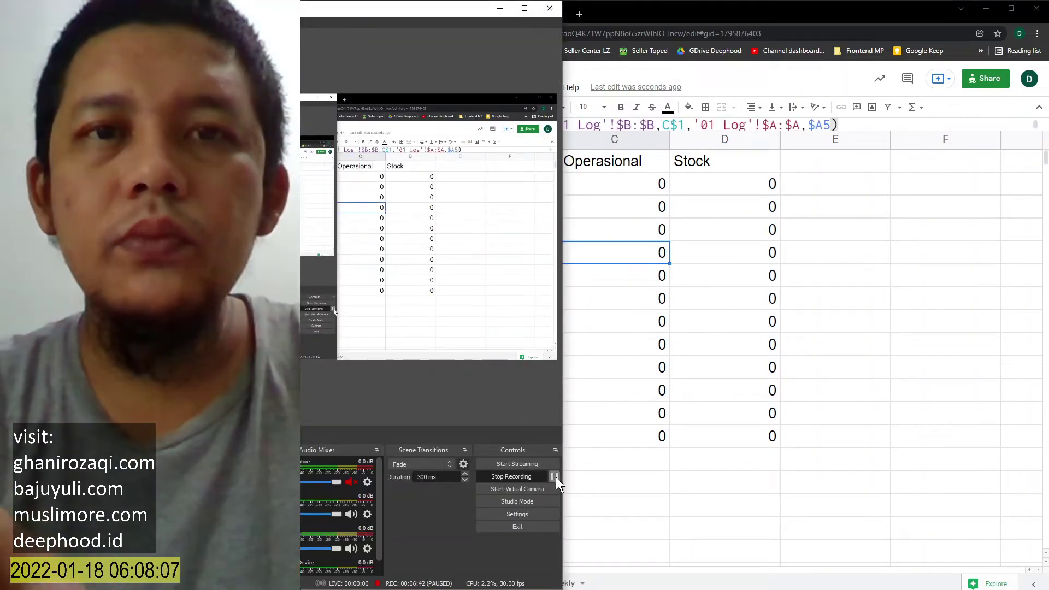
pyautogui.click(632, 489)
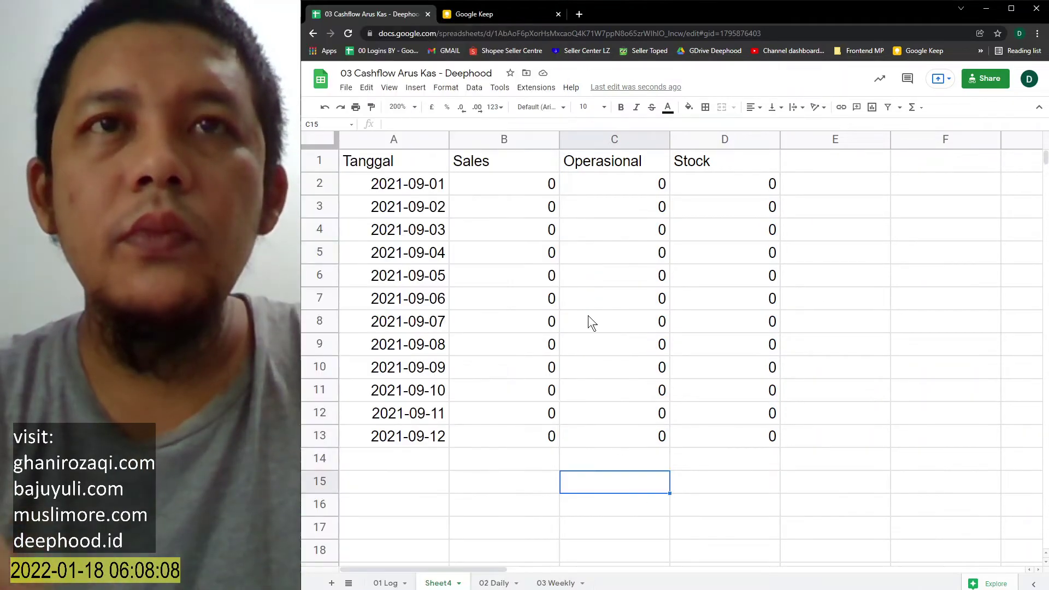
# - In the B2 SUMIFS formula, make the sum range of 01 Log absolute as $C:$C
pyautogui.click(598, 188)
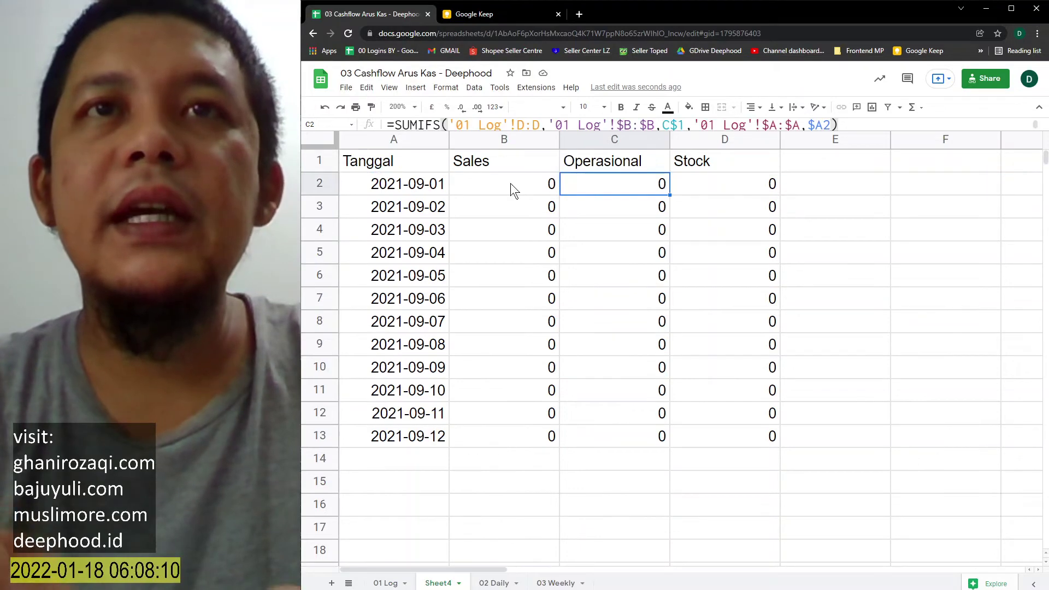
pyautogui.click(510, 186)
pyautogui.doubleClick(519, 185)
pyautogui.click(590, 181)
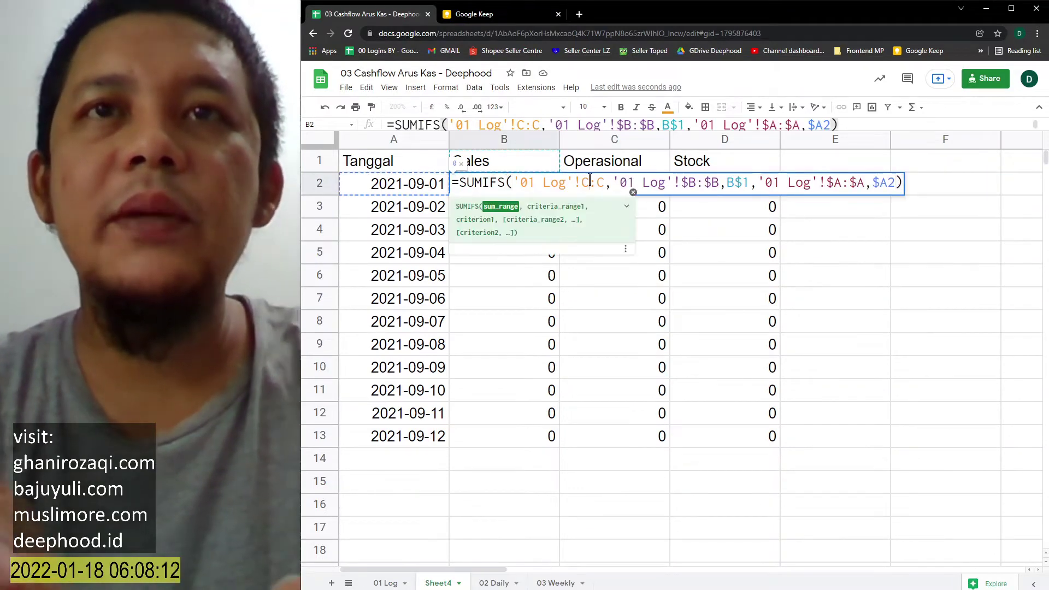
pyautogui.press('F4')
pyautogui.press('Return')
pyautogui.press('Up')
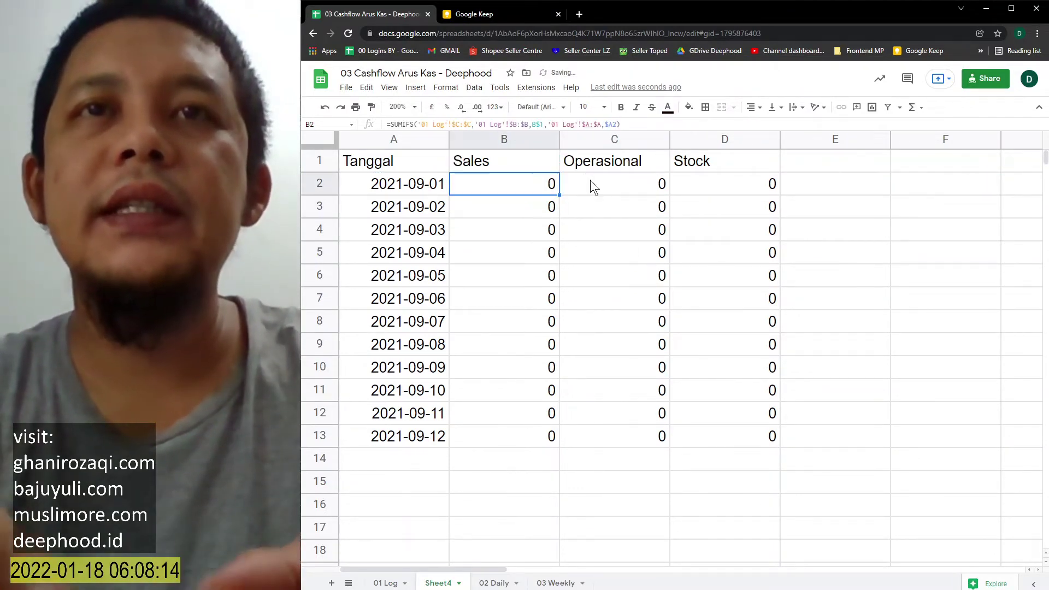
# - Fill the B2 SUMIFS formula across and down through D13, and check the formula in D2
pyautogui.moveTo(559, 194); pyautogui.dragTo(731, 430)
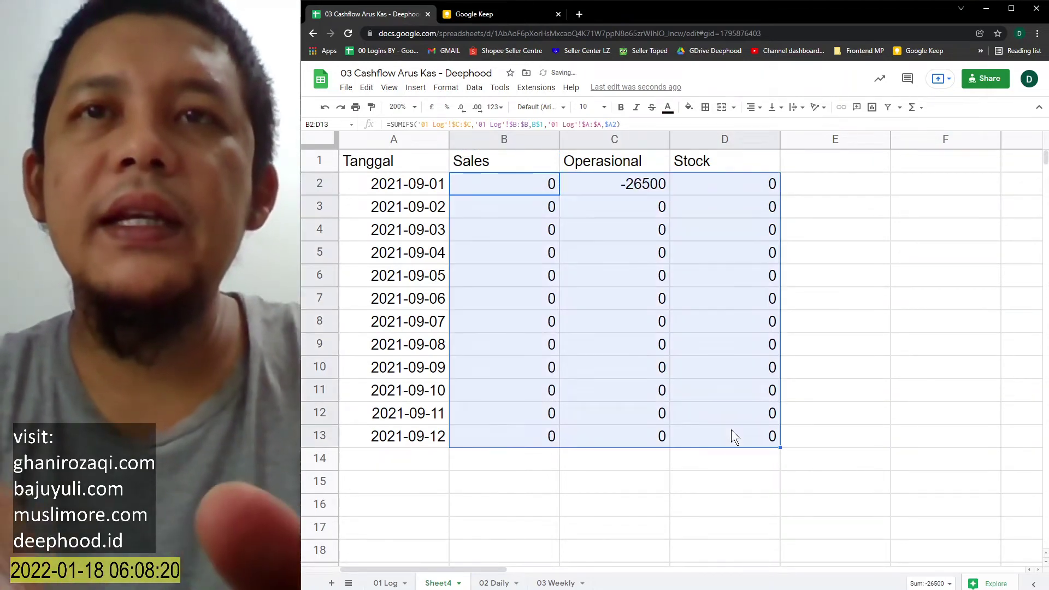
pyautogui.click(622, 444)
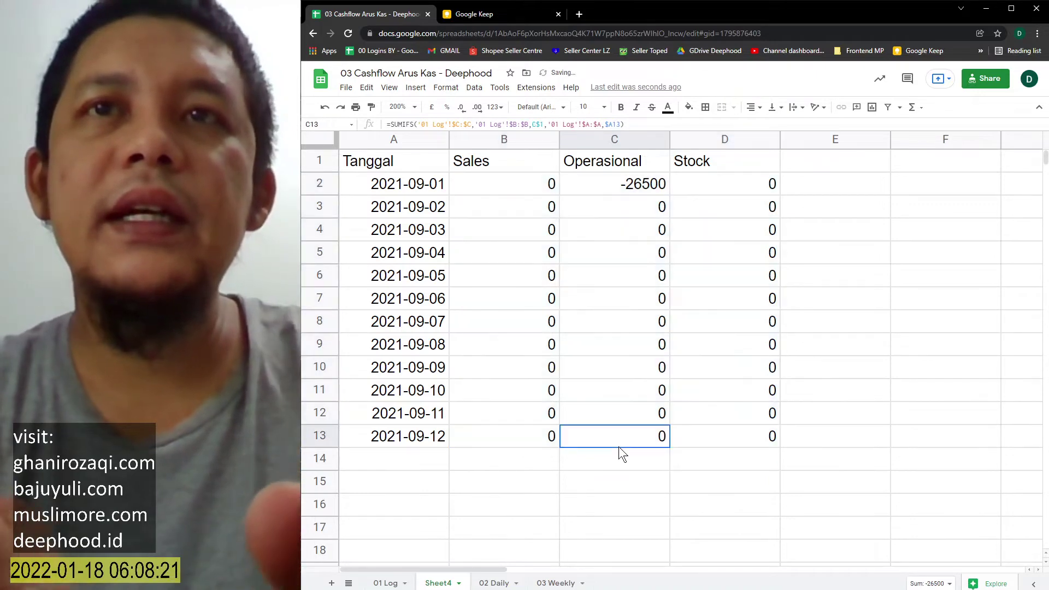
pyautogui.doubleClick(703, 184)
pyautogui.press('Escape')
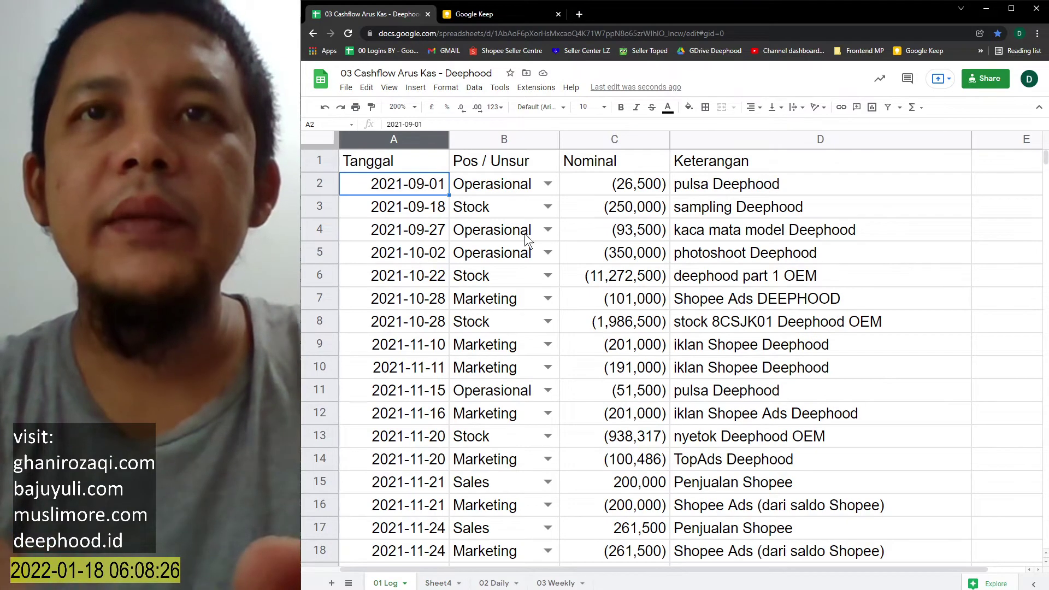
# - Look through the December dates in 01 Log and set the start date in A2 of Sheet4 to 2021-12-01
pyautogui.scroll(-5, 439, 240)
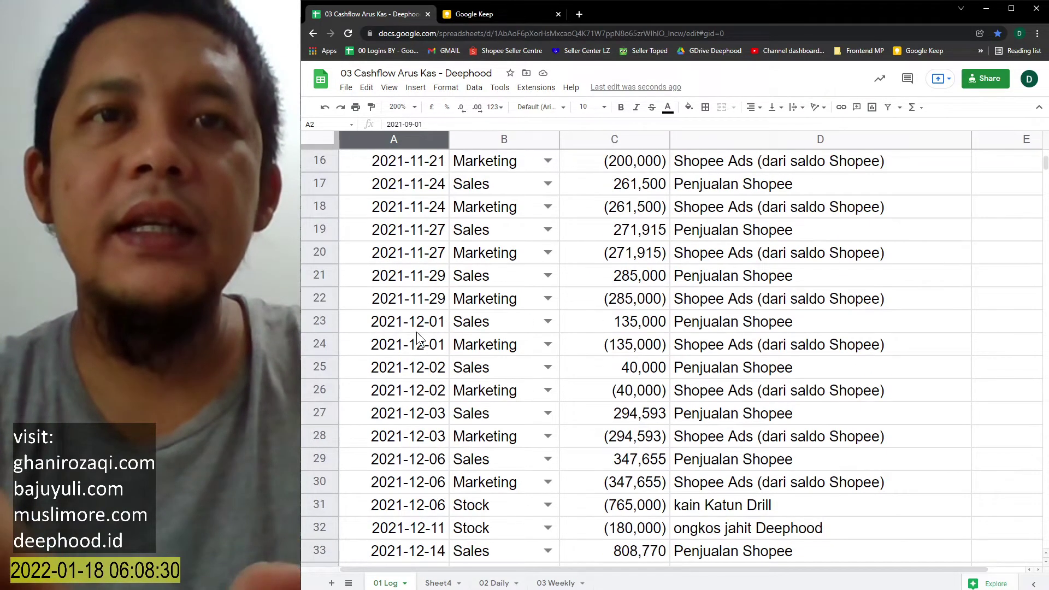
pyautogui.click(416, 332)
pyautogui.click(440, 583)
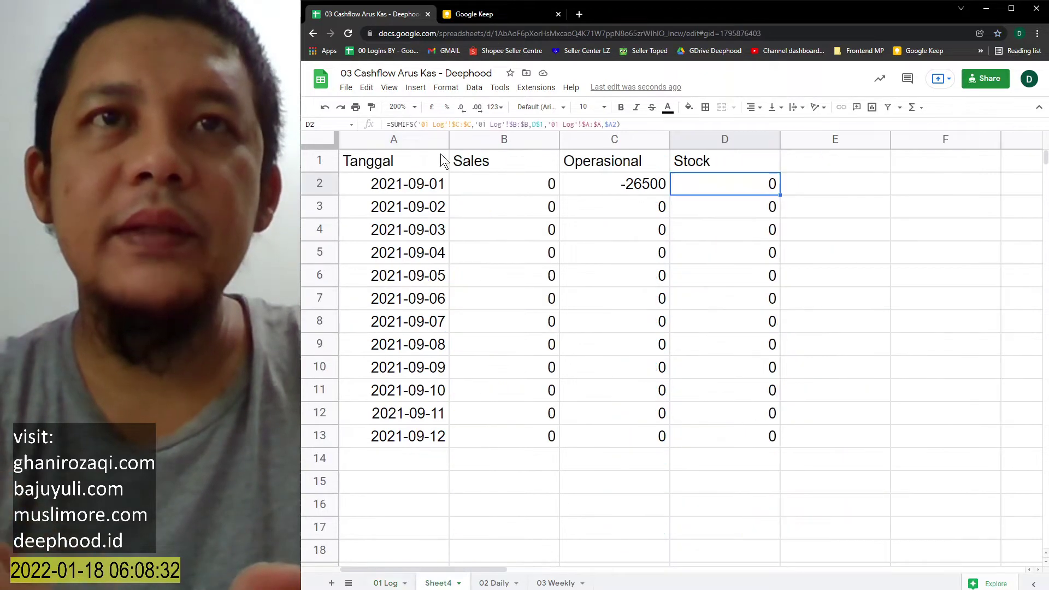
pyautogui.click(408, 186)
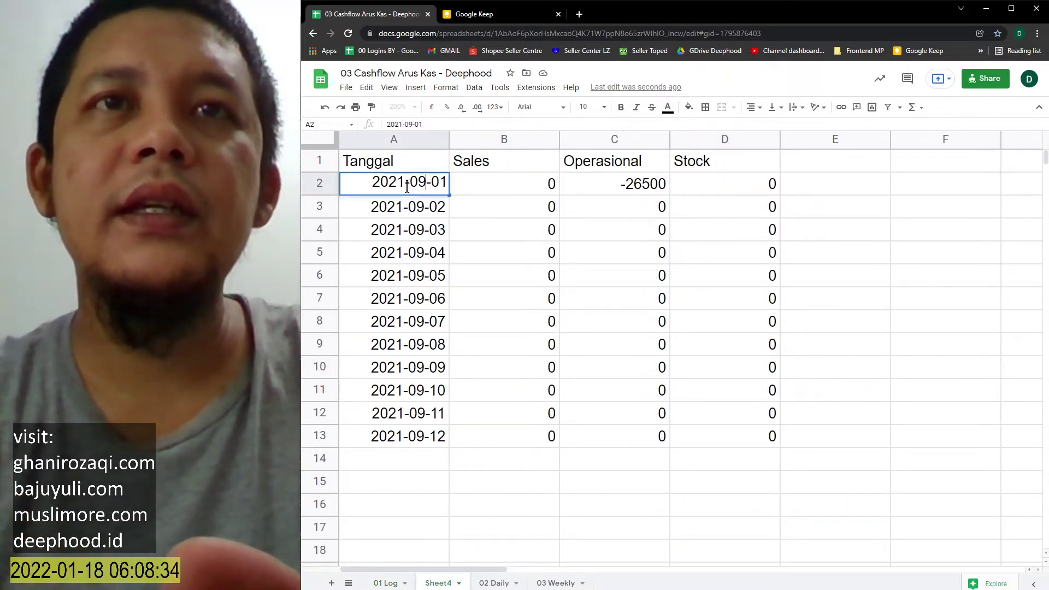
pyautogui.doubleClick(407, 187)
pyautogui.write('12')
pyautogui.press('Return')
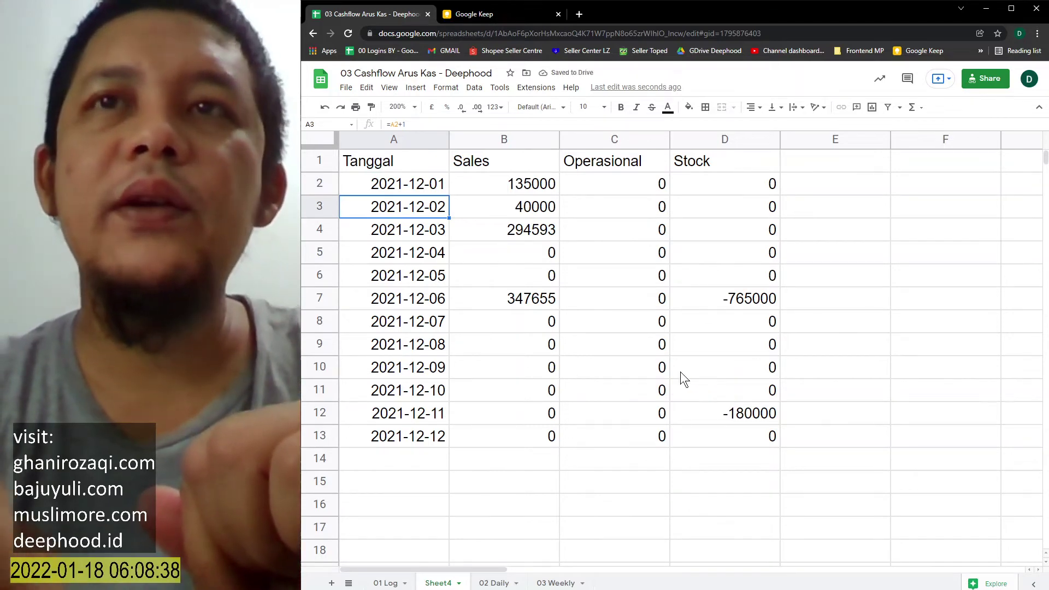
# - Start a weekly table in Sheet4 with the headers Tanggal Start in G1 and Tanggal End in H1
pyautogui.hscroll(5, 680, 371)
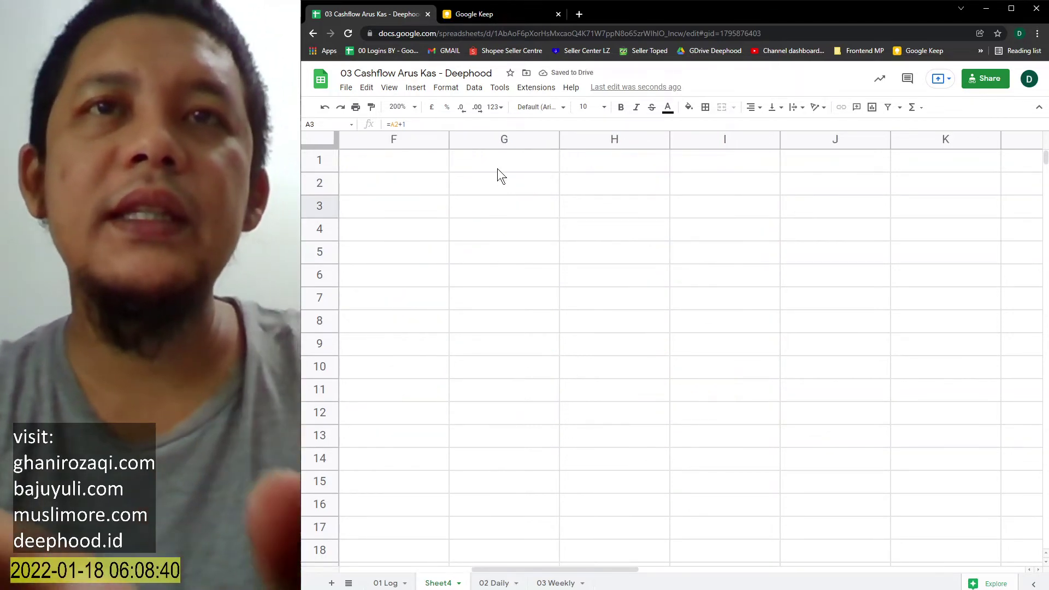
pyautogui.click(498, 168)
pyautogui.write('Tanggal ')
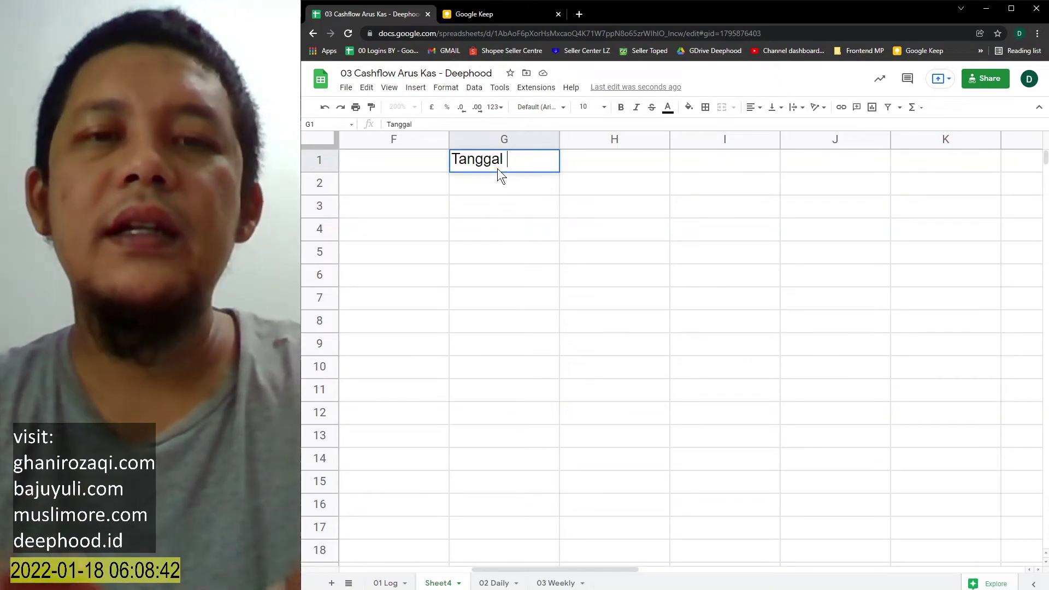
pyautogui.write('Start')
pyautogui.press('Tab')
pyautogui.write('Tangga')
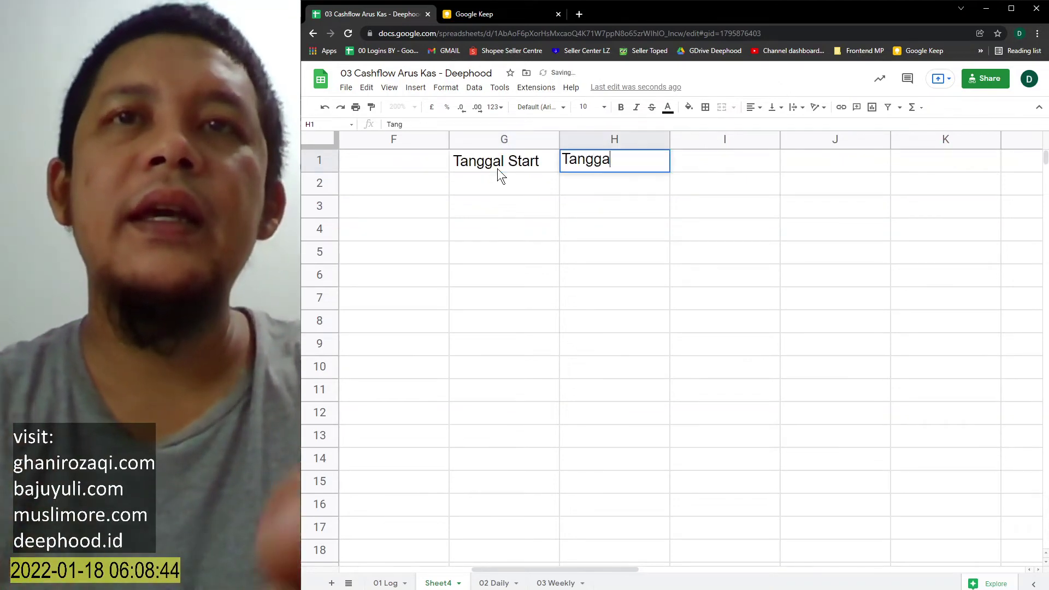
pyautogui.write('l End')
pyautogui.press('Return')
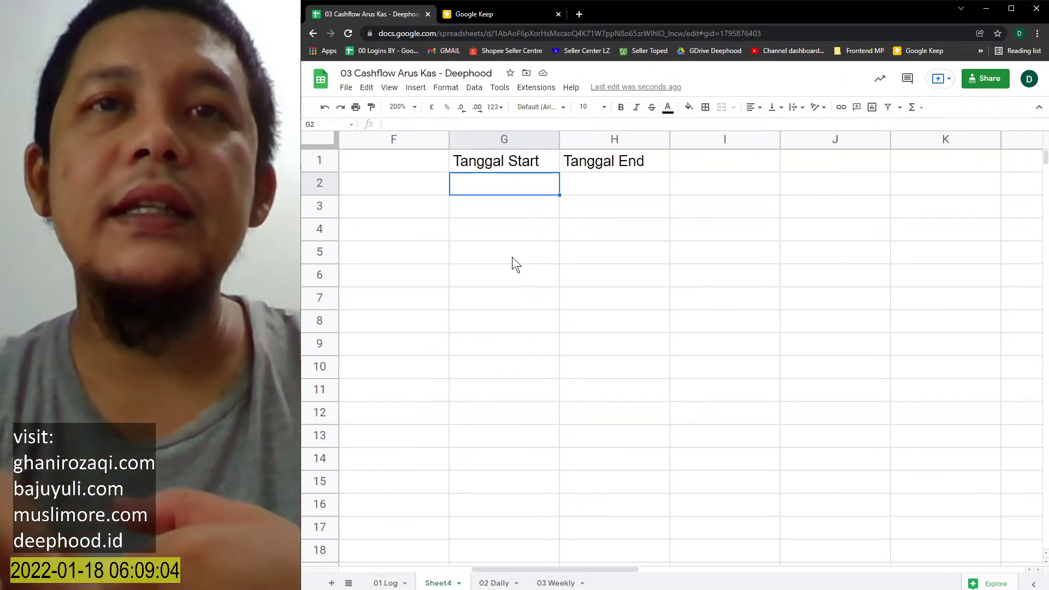
# - Enter the first week's start date 2021-12-05 in G2
pyautogui.hscroll(-6, 479, 231)
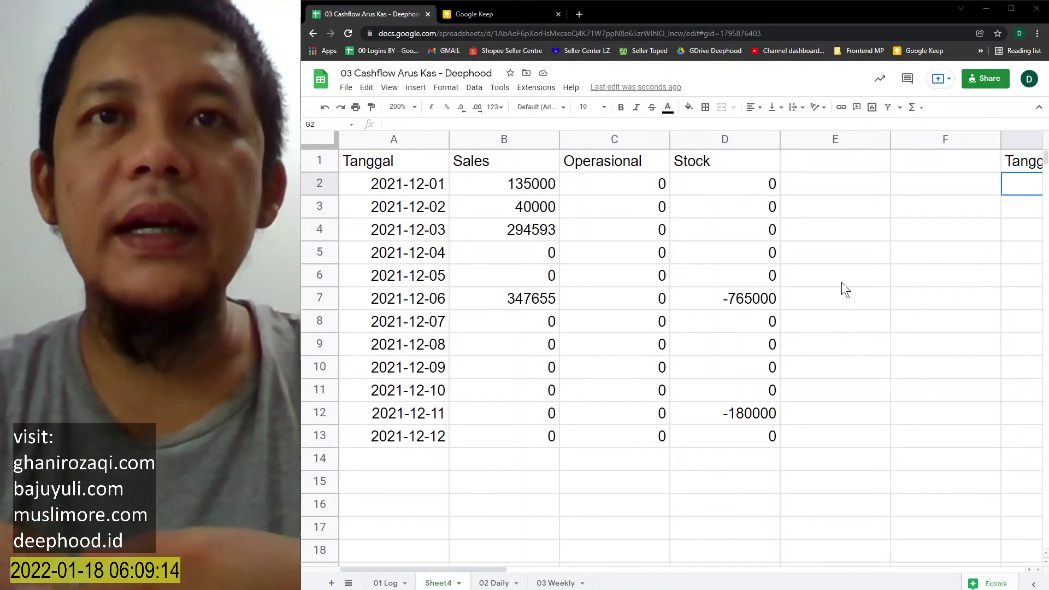
pyautogui.click(903, 282)
pyautogui.hscroll(3, 903, 282)
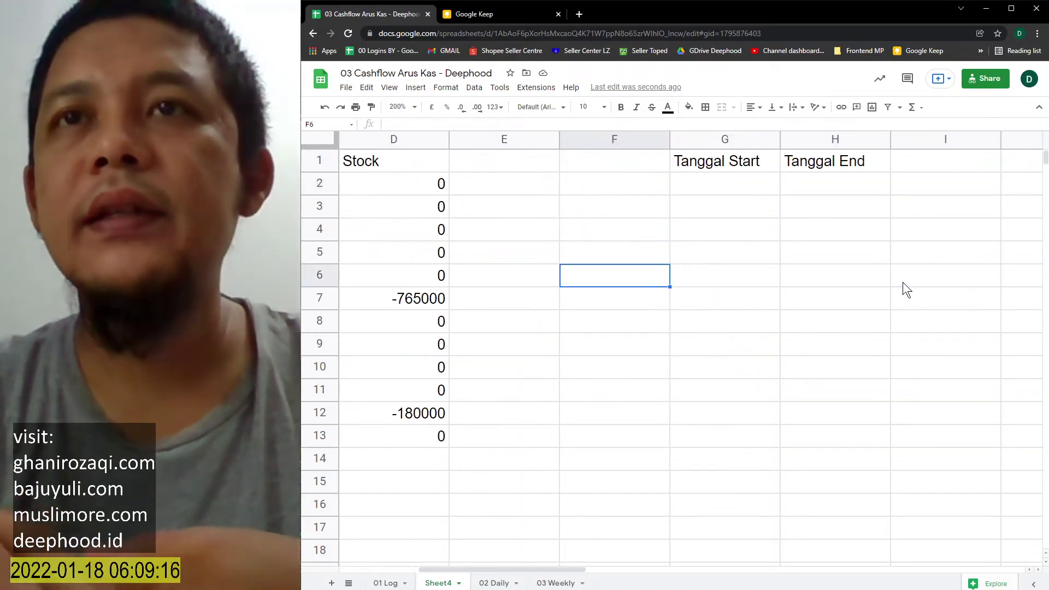
pyautogui.click(726, 180)
pyautogui.write('20')
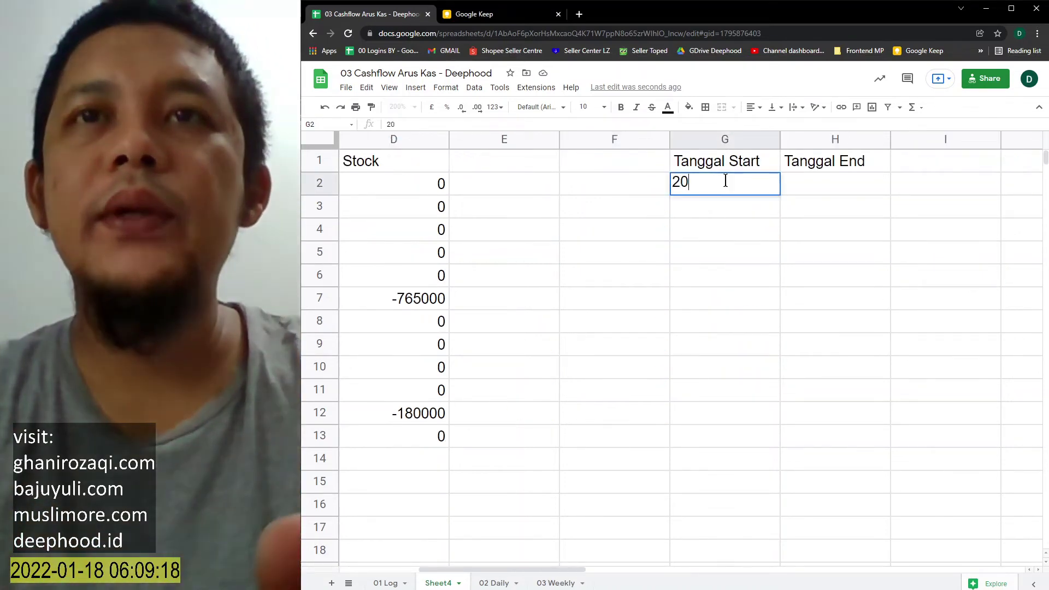
pyautogui.write('21-1205')
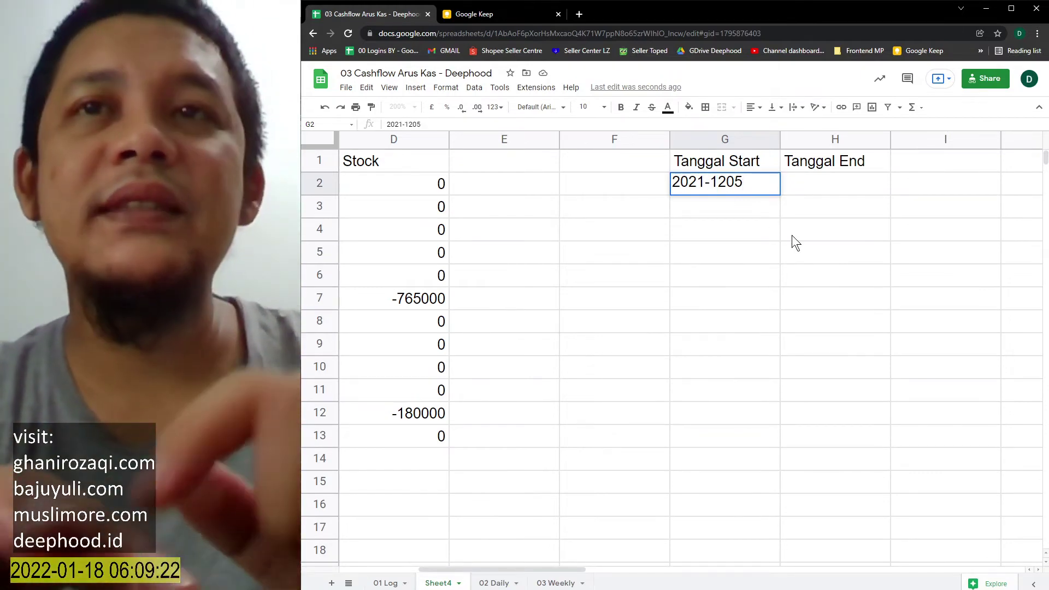
pyautogui.press('Left')
pyautogui.press('Left')
pyautogui.press('Right')
pyautogui.press('Right')
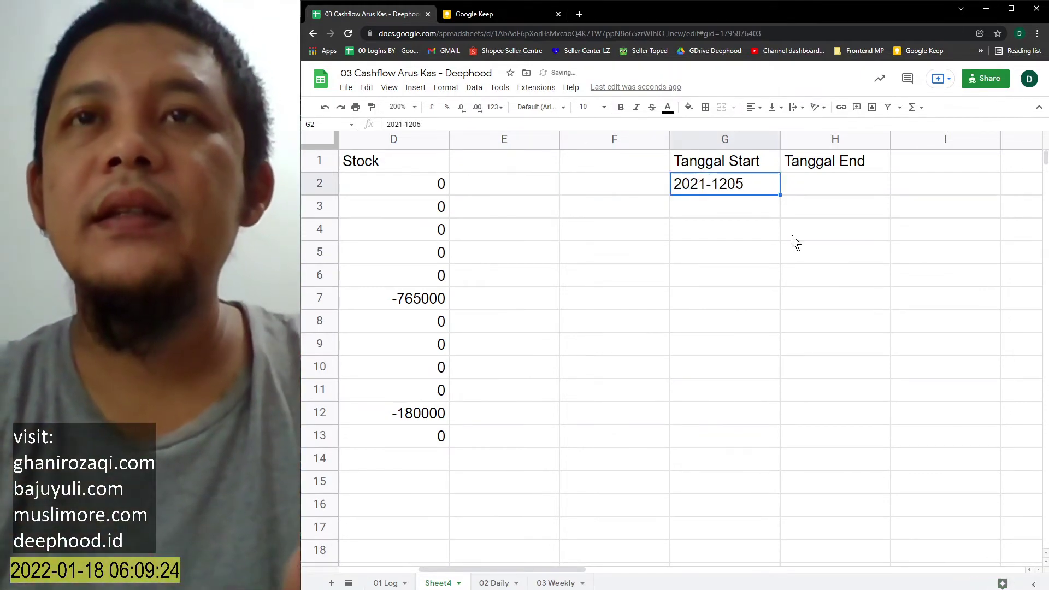
pyautogui.press('Return')
pyautogui.press('Left')
pyautogui.press('Left')
pyautogui.write('-')
pyautogui.press('Tab')
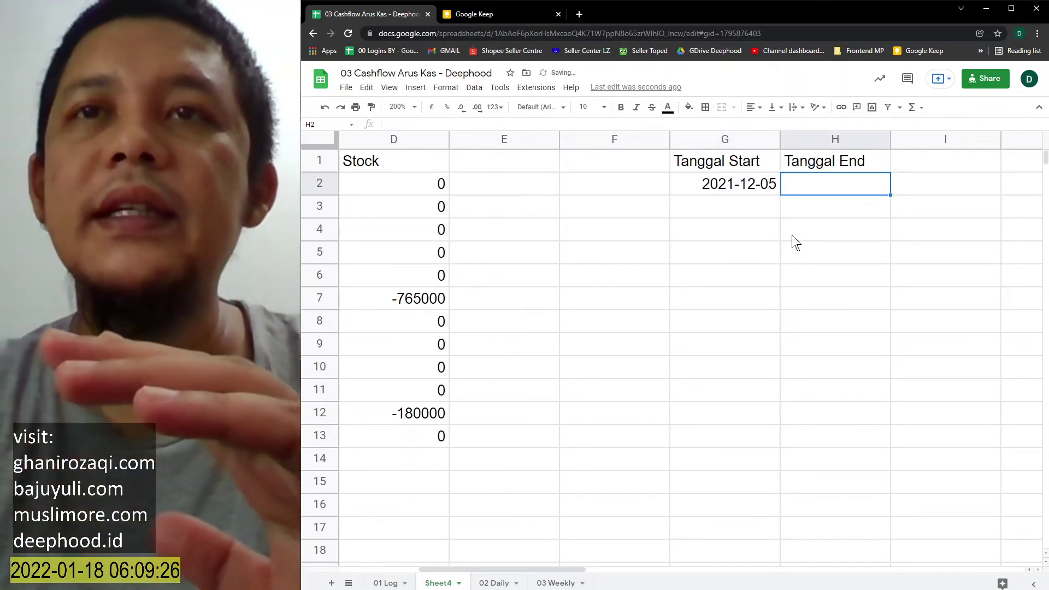
# - Enter =G2+6 in H2 for the week's end date and =G2+7 in G3 for the next week's start
pyautogui.write('=G2+6')
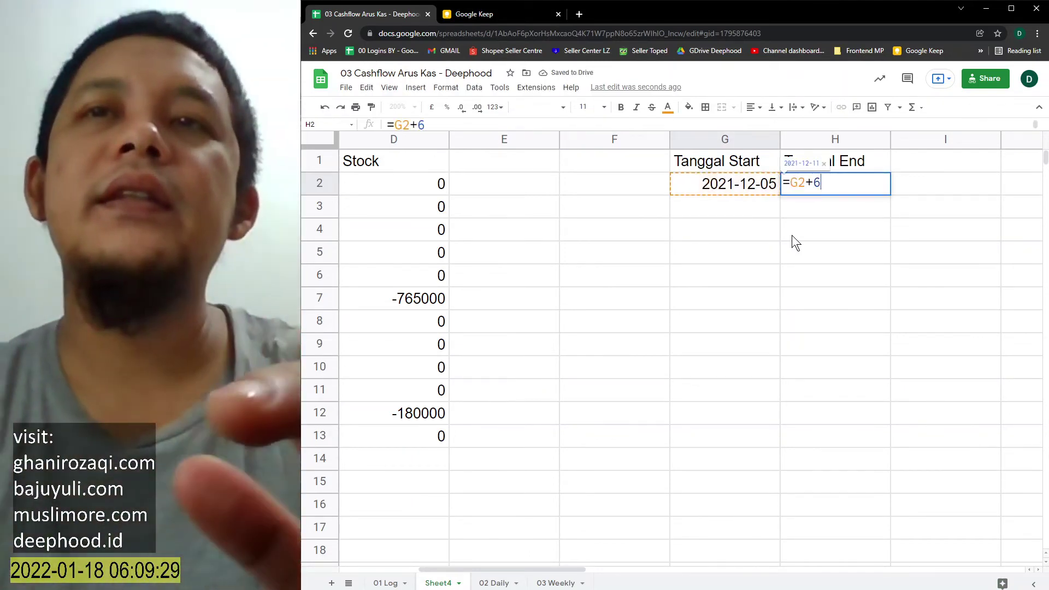
pyautogui.press('Return')
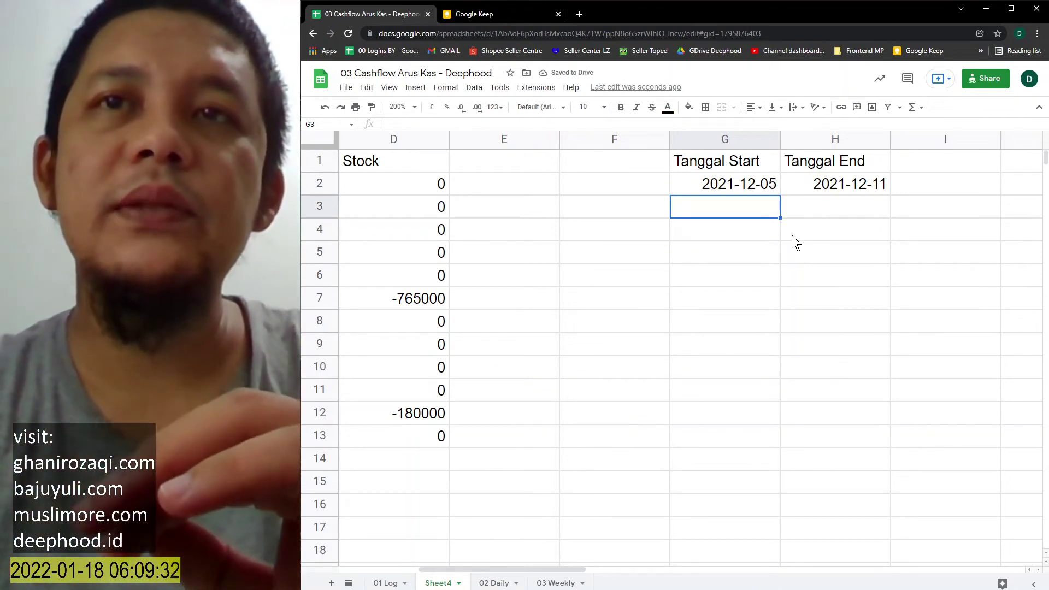
pyautogui.write('=G2+7')
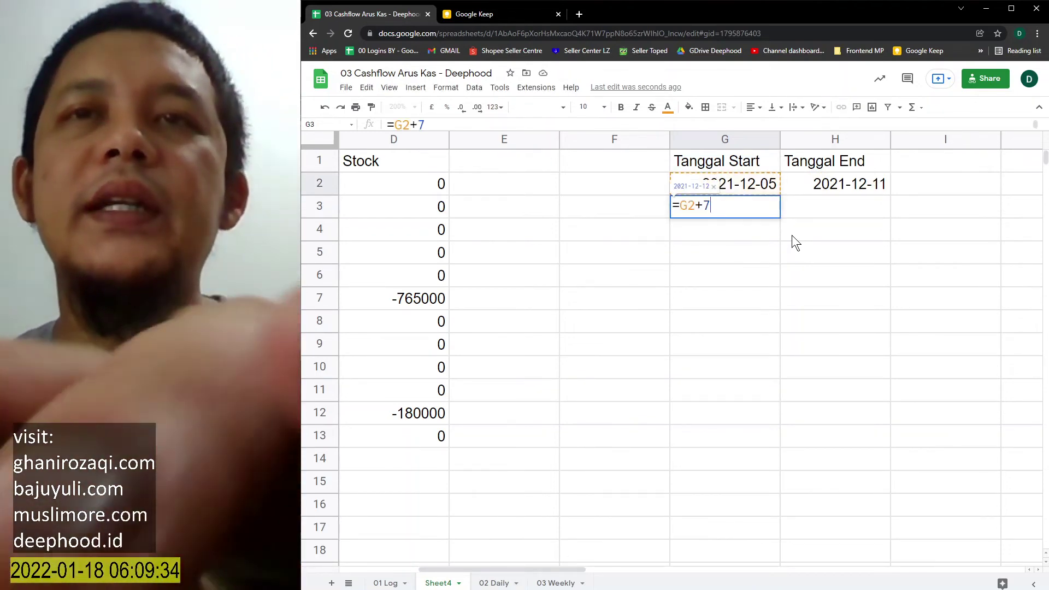
pyautogui.press('Return')
# - Fill the Tanggal End formula from H2 down to H3
pyautogui.press('Up')
pyautogui.press('Right')
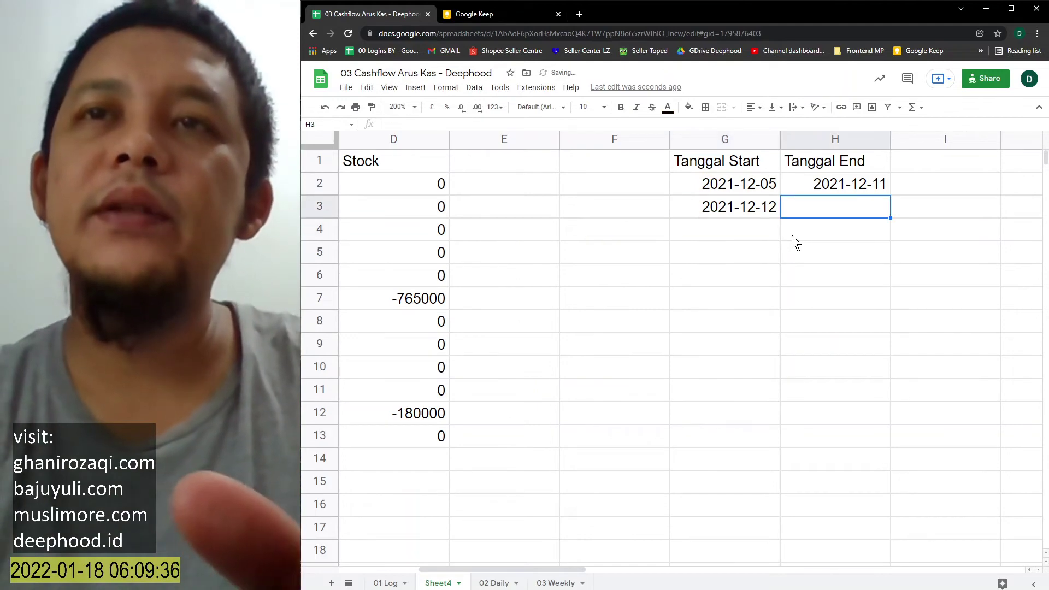
pyautogui.press('Up')
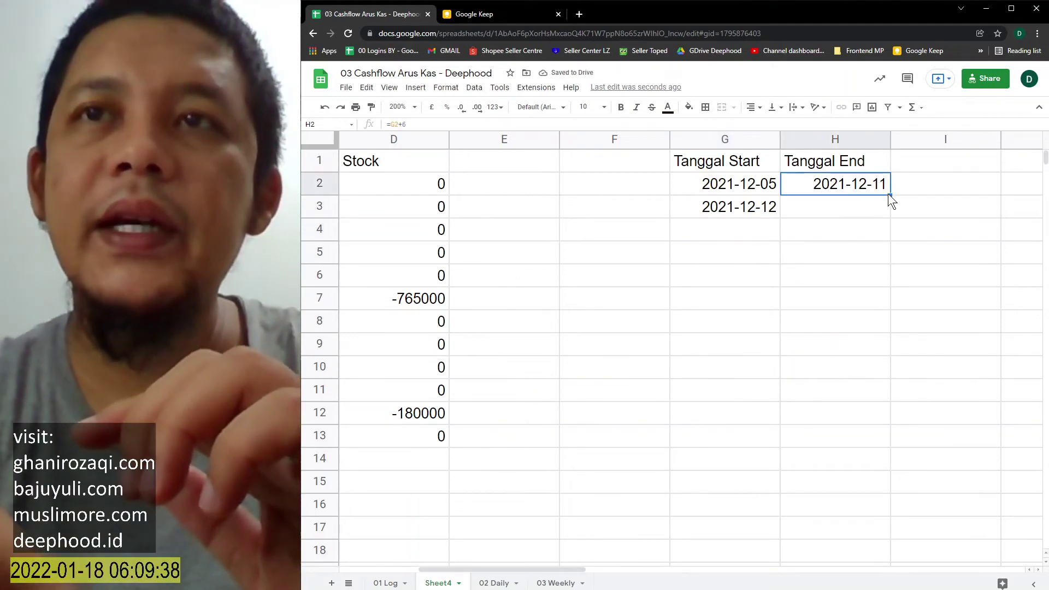
pyautogui.moveTo(889, 195); pyautogui.dragTo(883, 214)
# - Copy the Sales, Operasional and Stock headers from B1:D1 into I1:K1 of the weekly table
pyautogui.hscroll(-3, 764, 280)
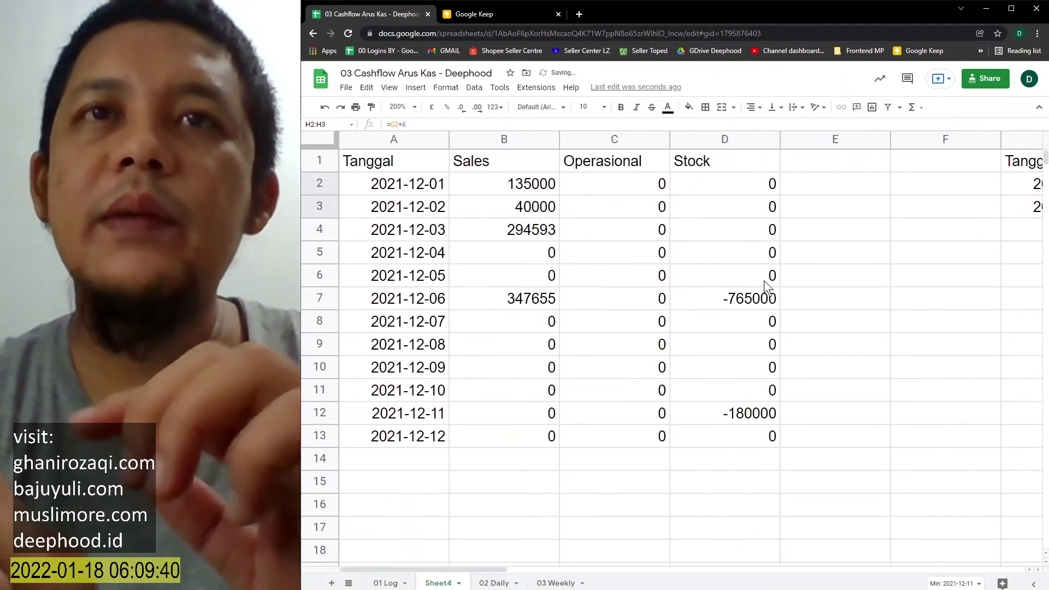
pyautogui.moveTo(503, 159); pyautogui.dragTo(712, 162)
pyautogui.hotkey('ctrl', 'c')
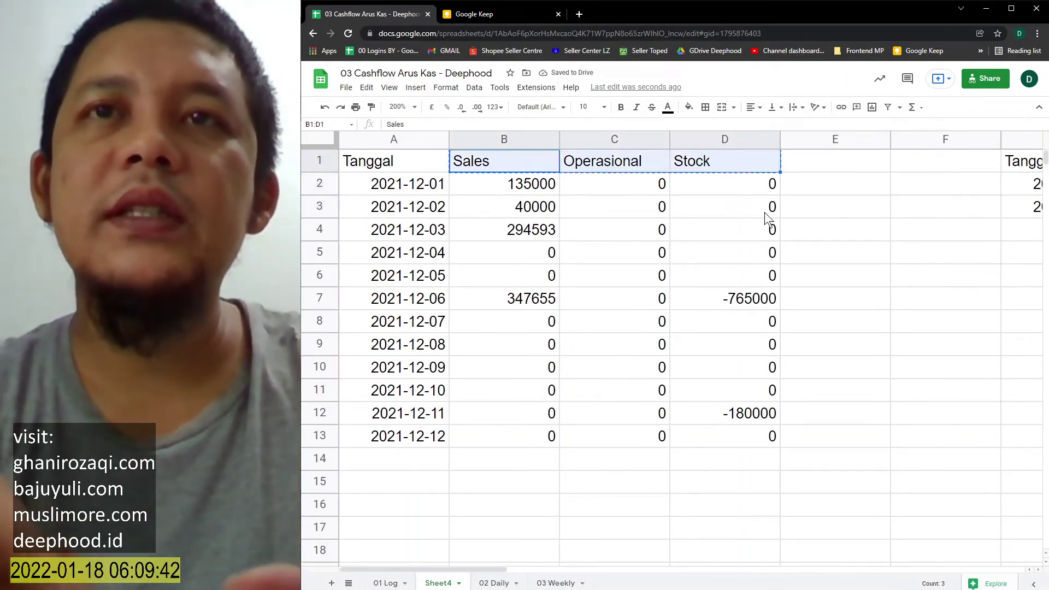
pyautogui.hscroll(7, 799, 249)
pyautogui.click(509, 161)
pyautogui.hotkey('ctrl', 'v')
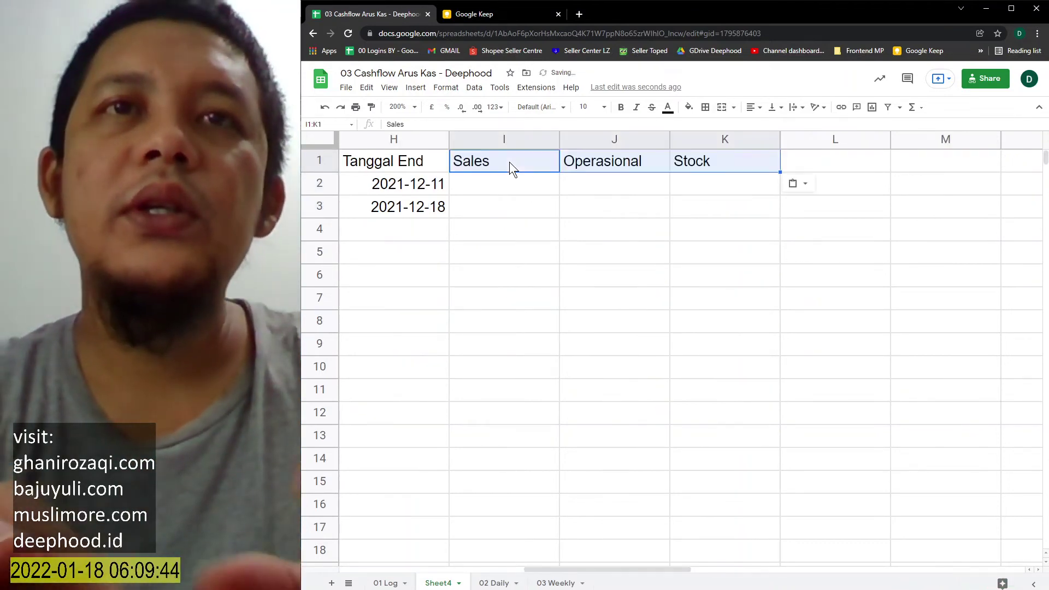
# - Begin a SUMIFS formula in I2 with B:B as the sum range and $A:$A as the first criteria range
pyautogui.click(514, 185)
pyautogui.write('=s')
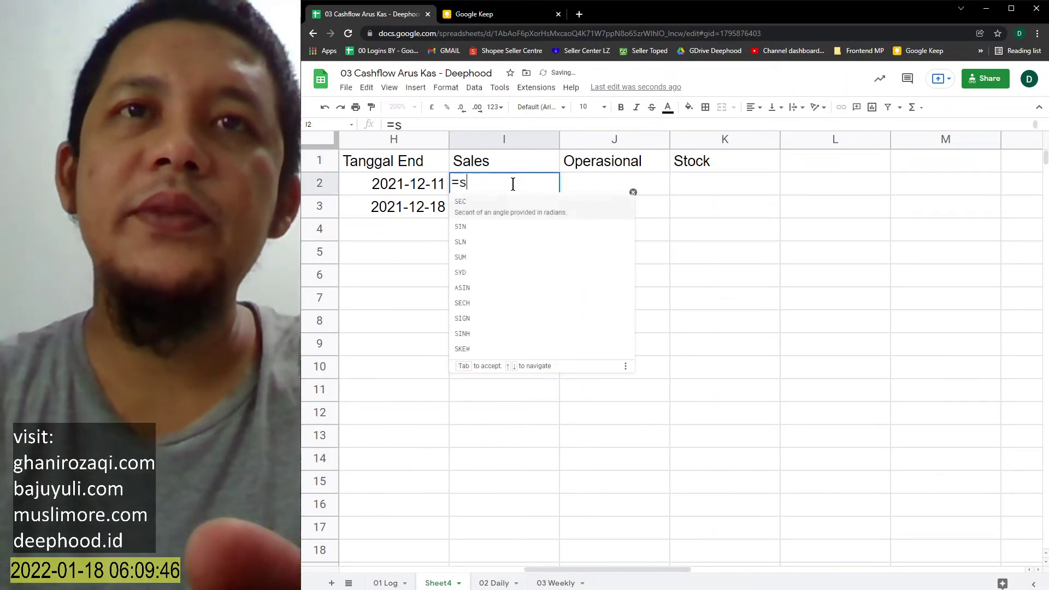
pyautogui.write('umifs')
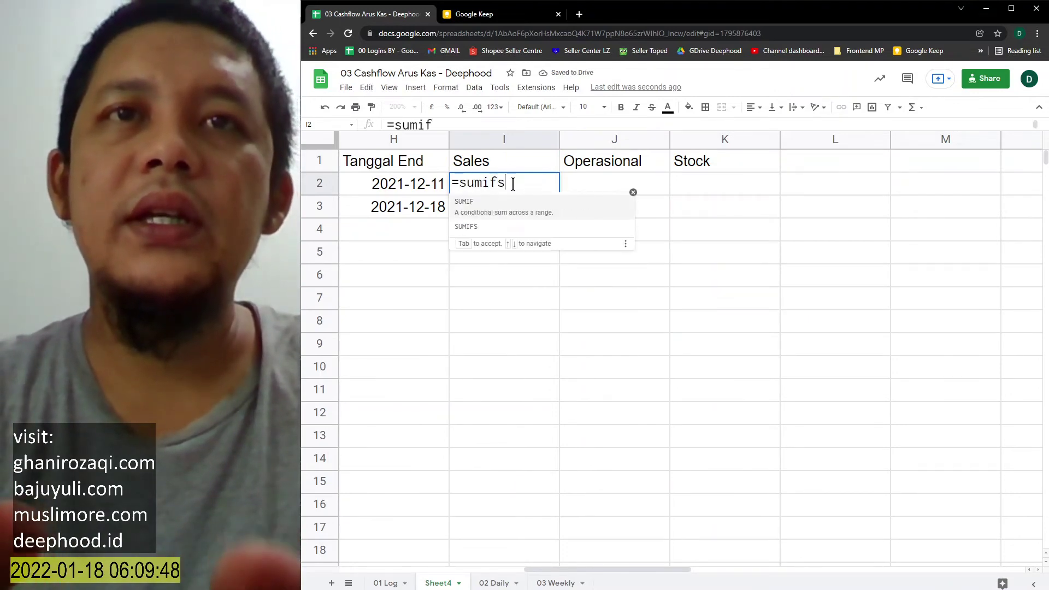
pyautogui.press('Tab')
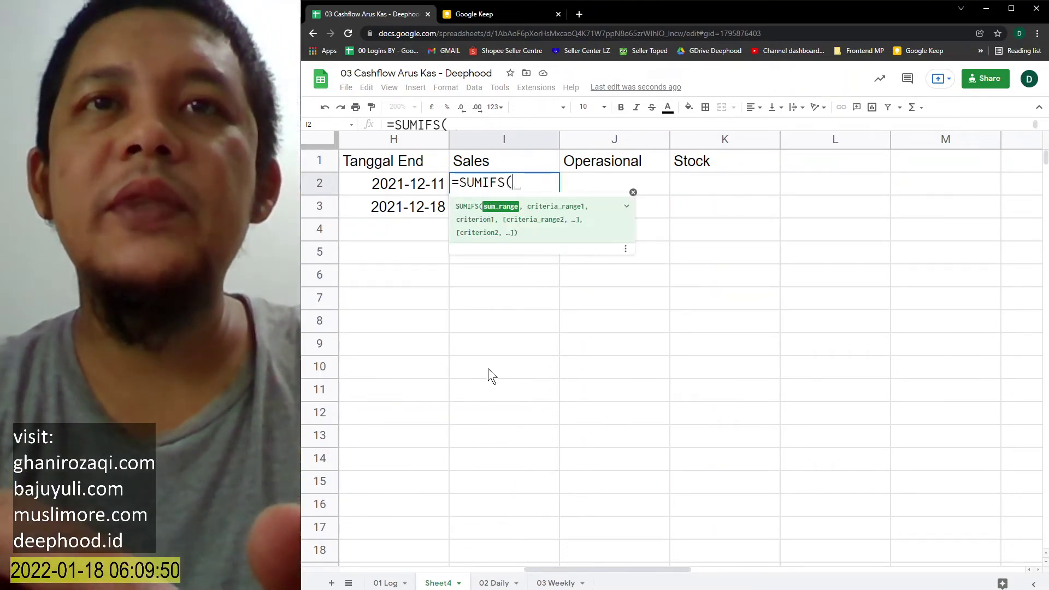
pyautogui.hscroll(-5, 487, 369)
pyautogui.hscroll(-2, 525, 333)
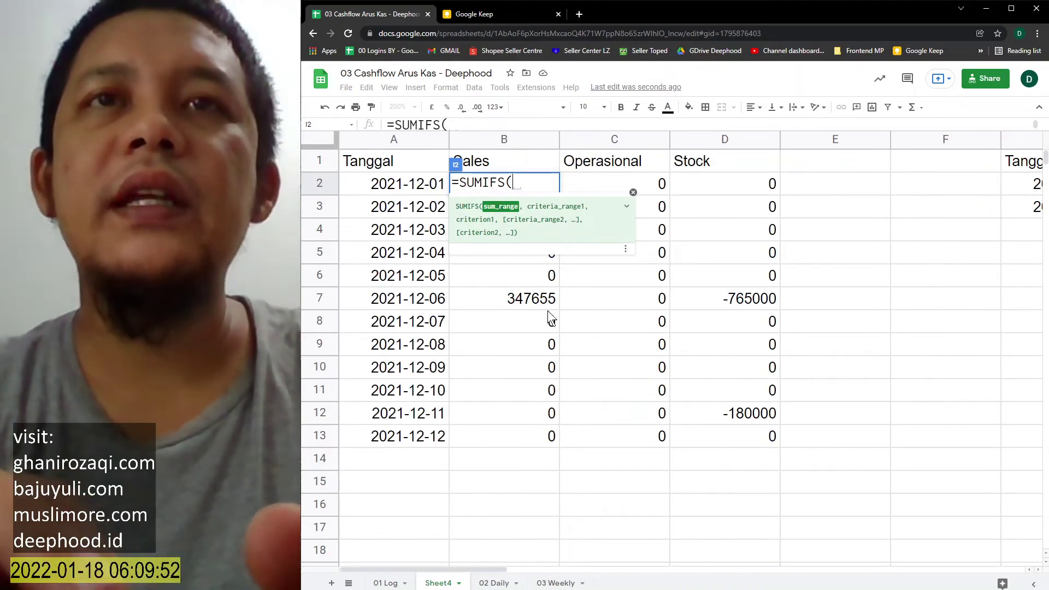
pyautogui.click(522, 136)
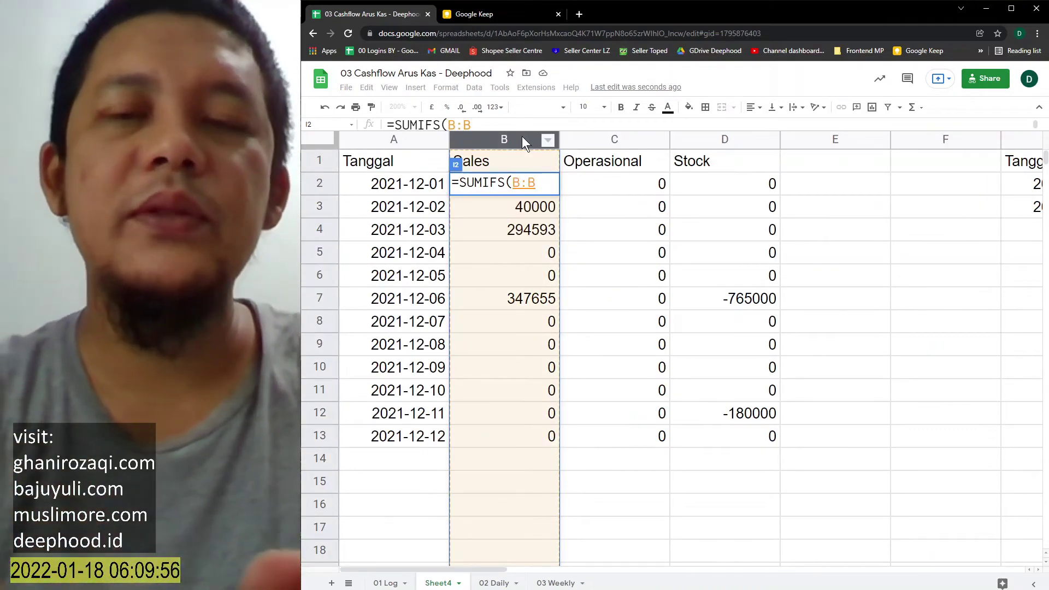
pyautogui.write(',')
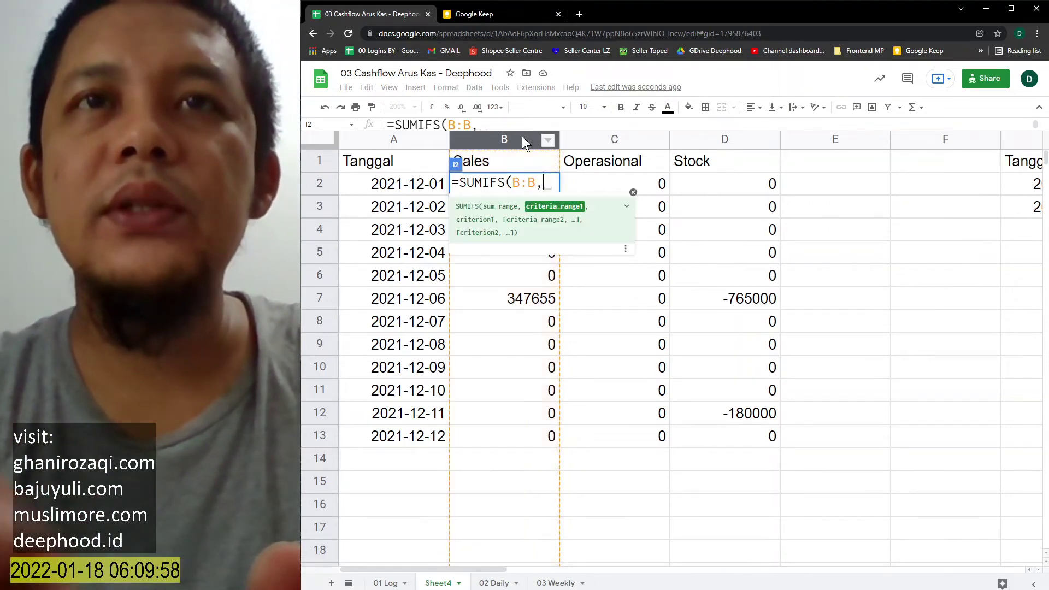
pyautogui.click(401, 142)
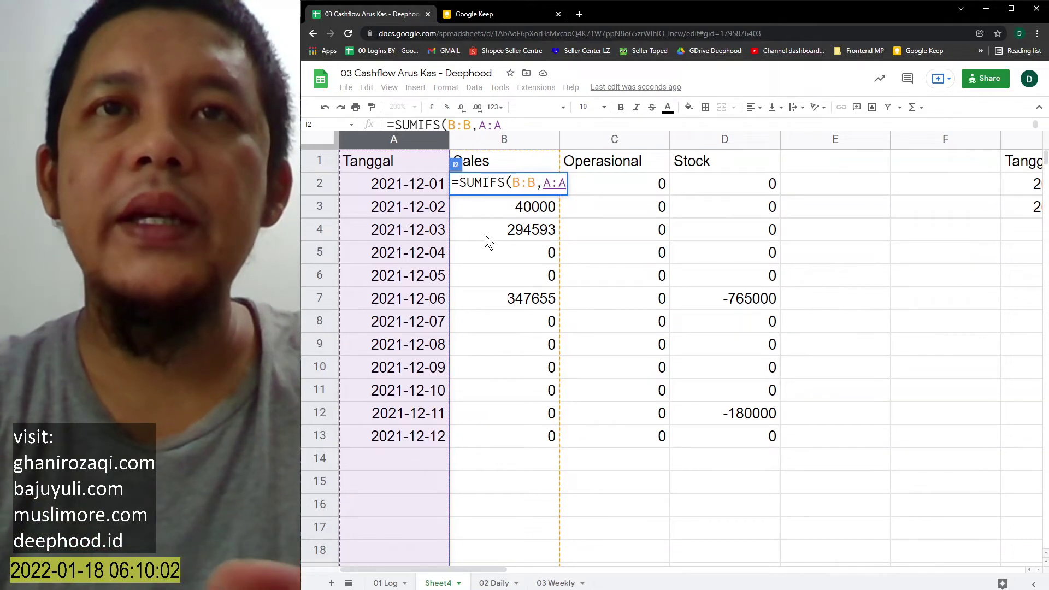
pyautogui.press('F4')
pyautogui.write(',')
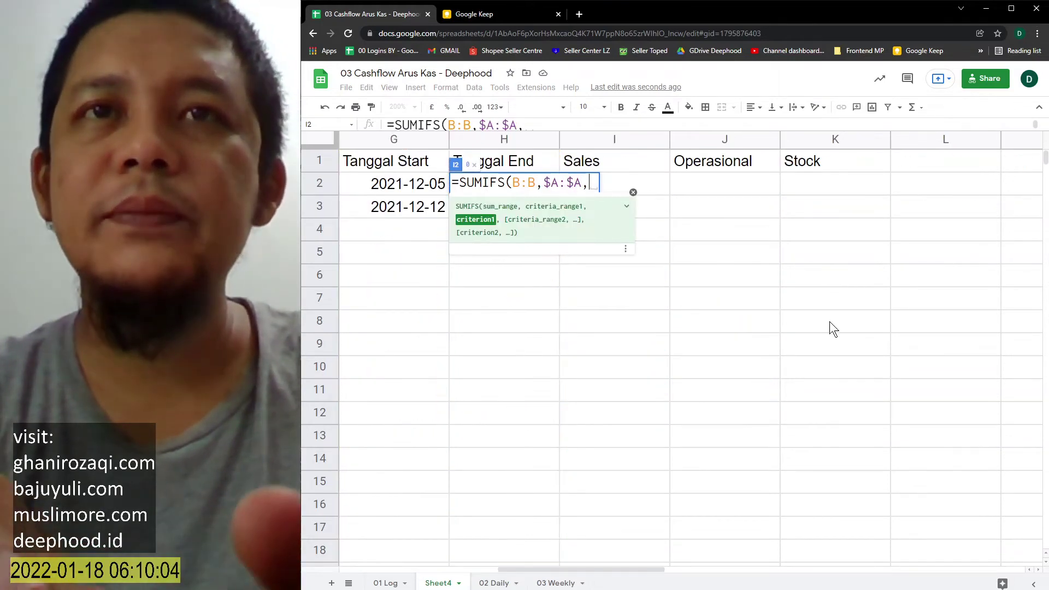
# - Add the criterion ">="&G2 to the SUMIFS formula and pick column A as its second criteria range
pyautogui.write('"')
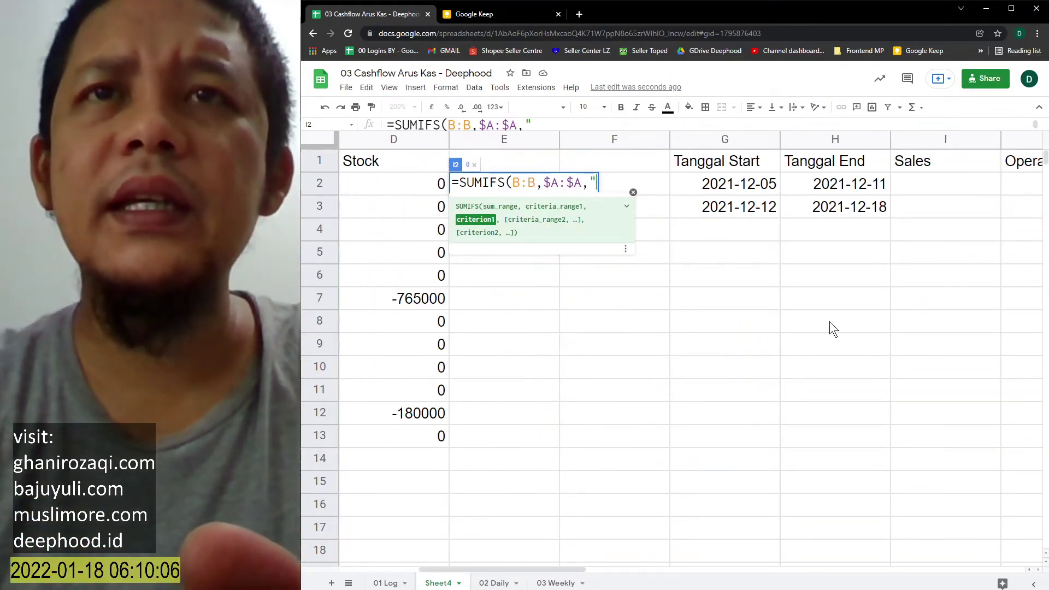
pyautogui.write('>="')
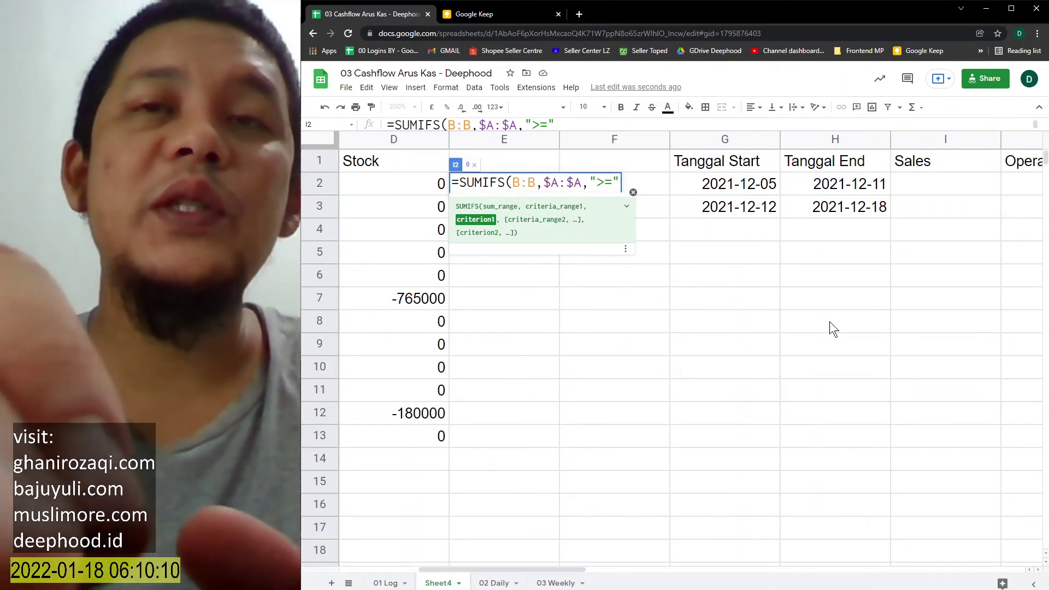
pyautogui.write('&')
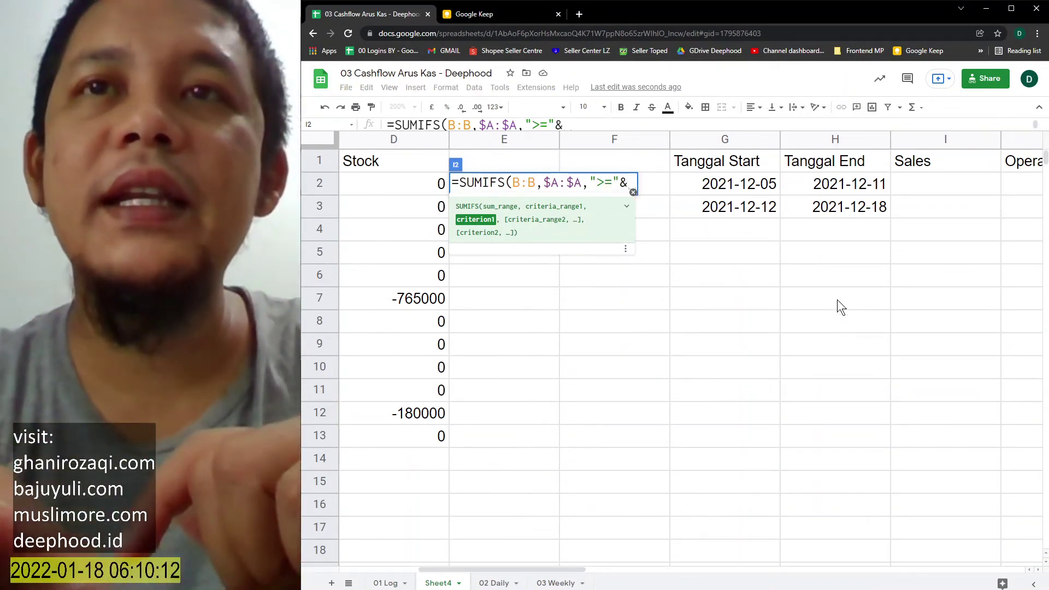
pyautogui.click(747, 189)
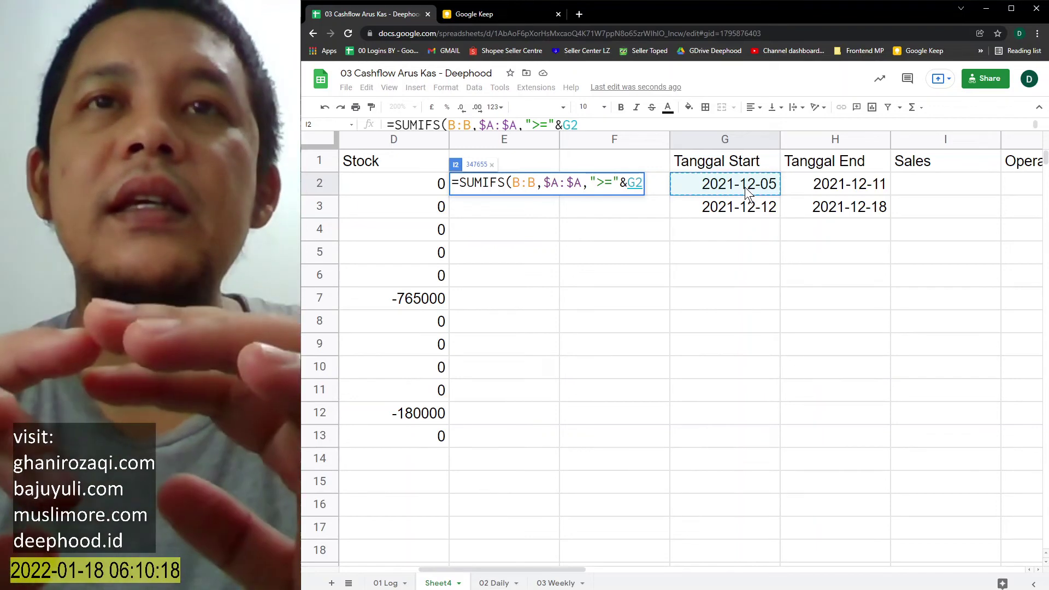
pyautogui.write(',')
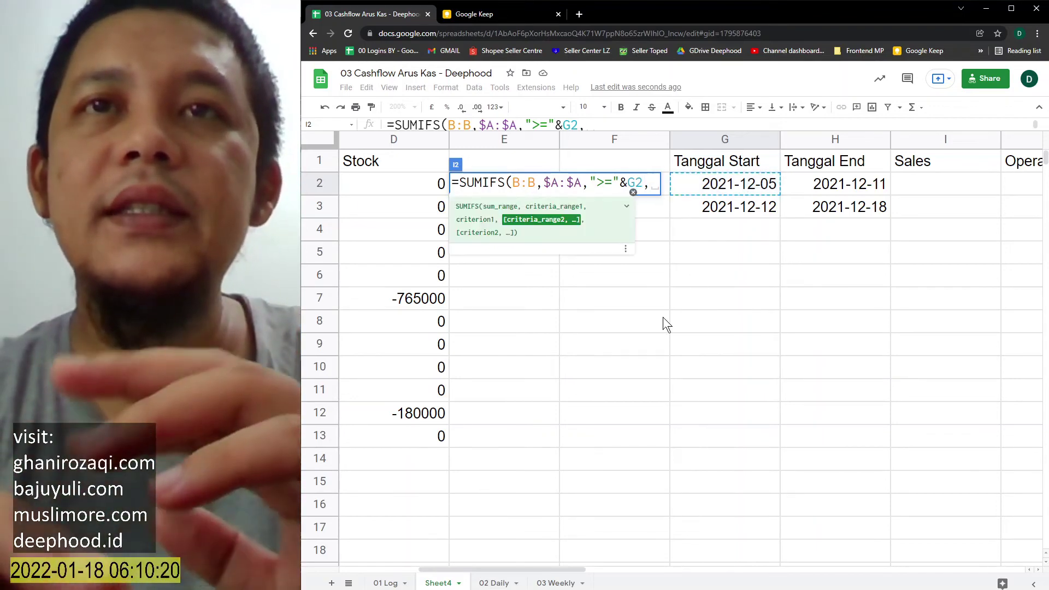
pyautogui.hscroll(-3, 664, 317)
pyautogui.click(395, 140)
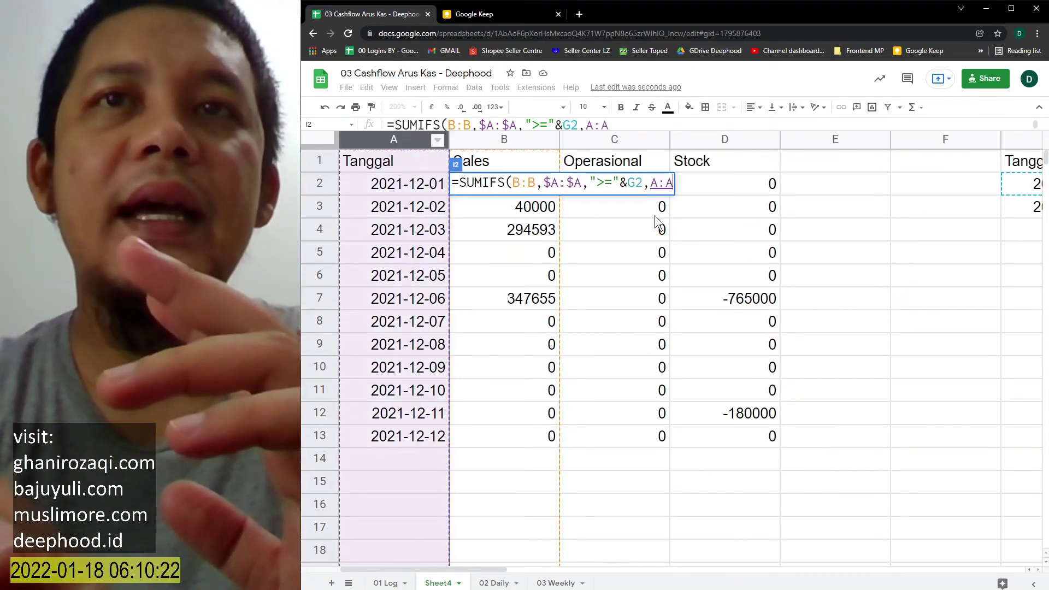
# - Fill the weekly SUMIFS formulas in I2:K2 down to row 3
pyautogui.hscroll(3, 674, 225)
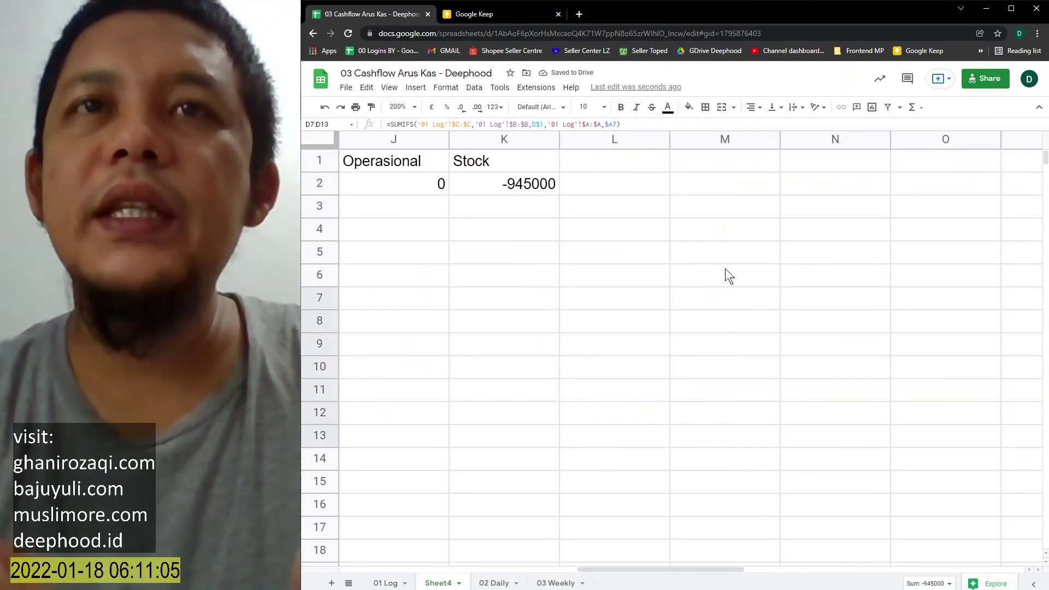
pyautogui.hscroll(-2, 622, 258)
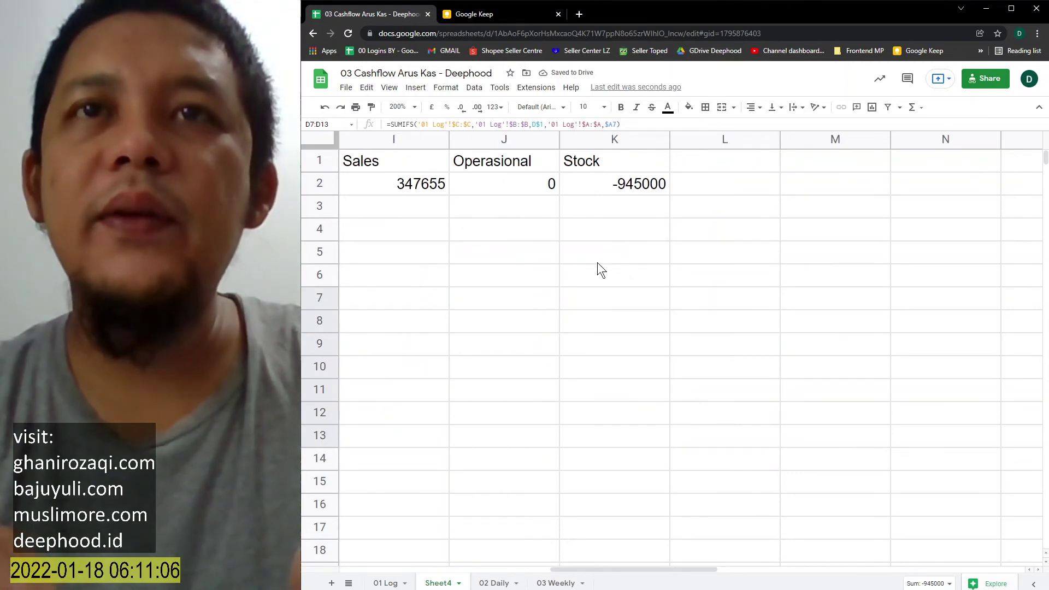
pyautogui.hscroll(-2, 598, 262)
pyautogui.click(542, 192)
pyautogui.moveTo(542, 191); pyautogui.dragTo(776, 215)
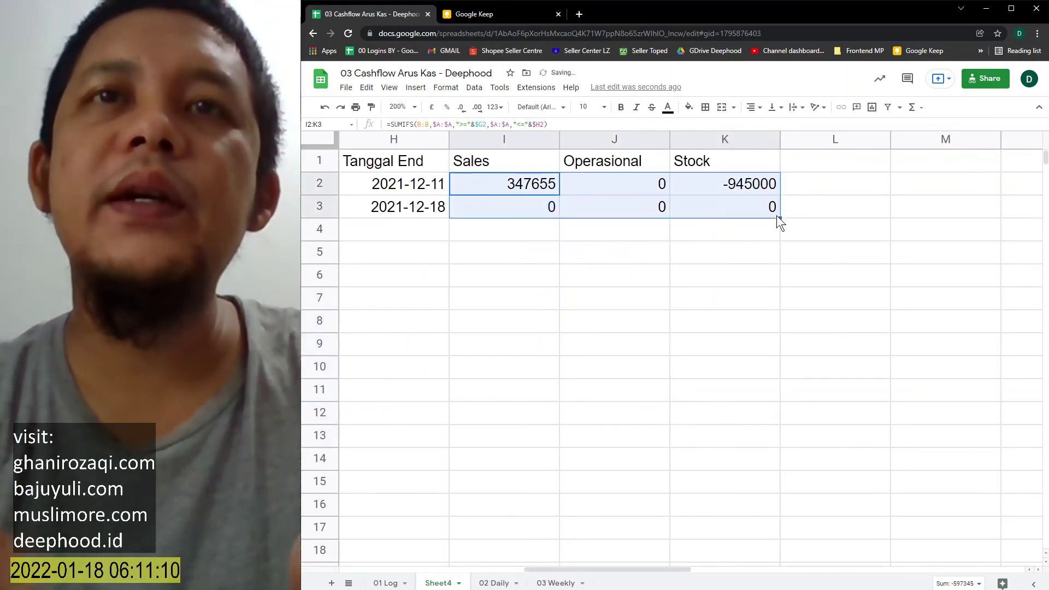
# - Review the weekly table, checking the start date in G2 and the end date formula in H2
pyautogui.hscroll(-1, 691, 297)
pyautogui.hscroll(-3, 691, 296)
pyautogui.hscroll(1, 678, 267)
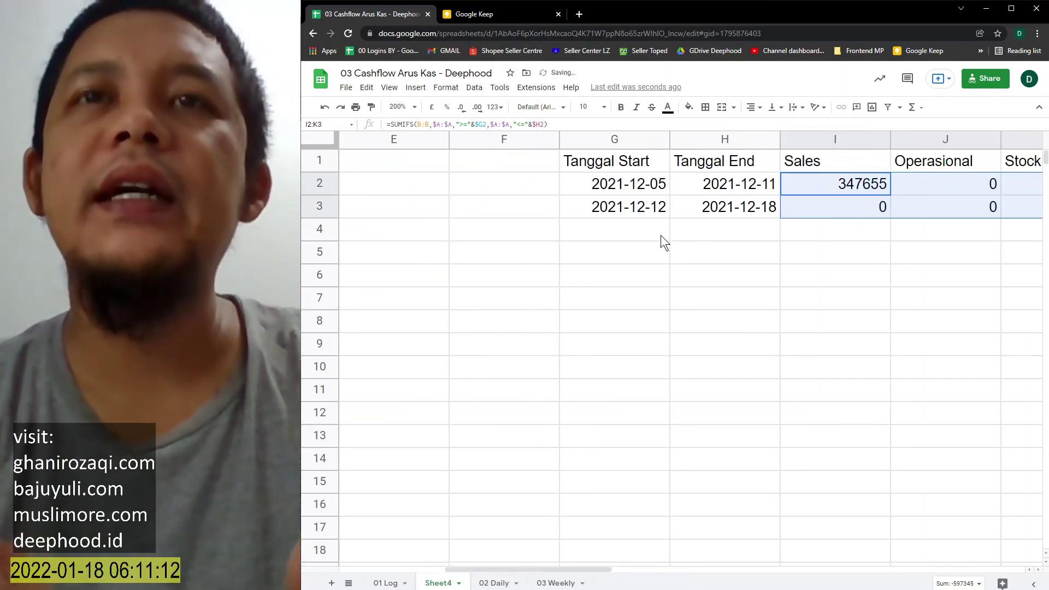
pyautogui.click(631, 189)
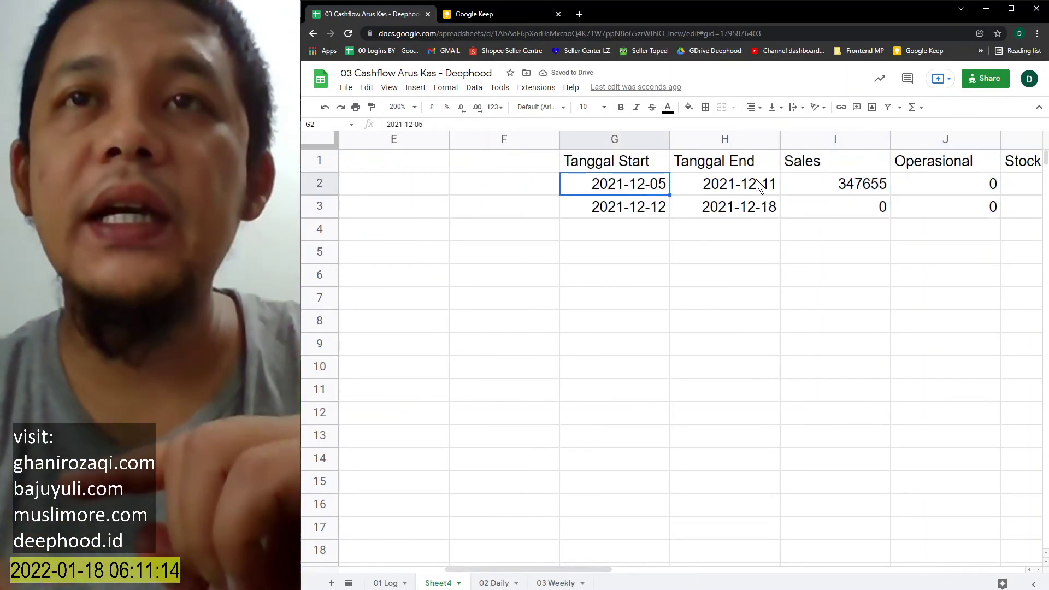
pyautogui.click(728, 180)
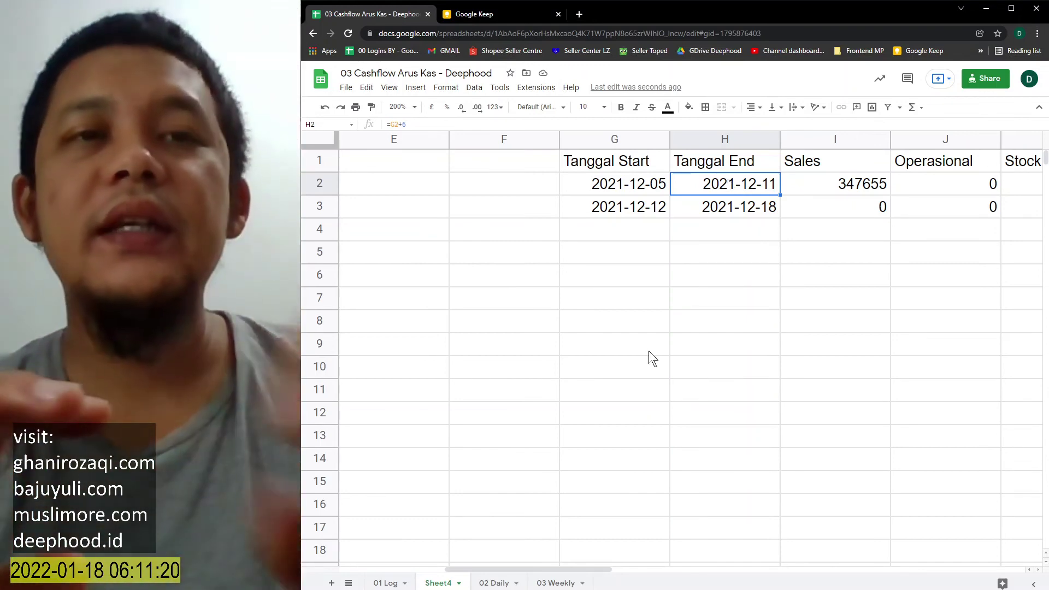
pyautogui.hotkey('alt', 'Tab')
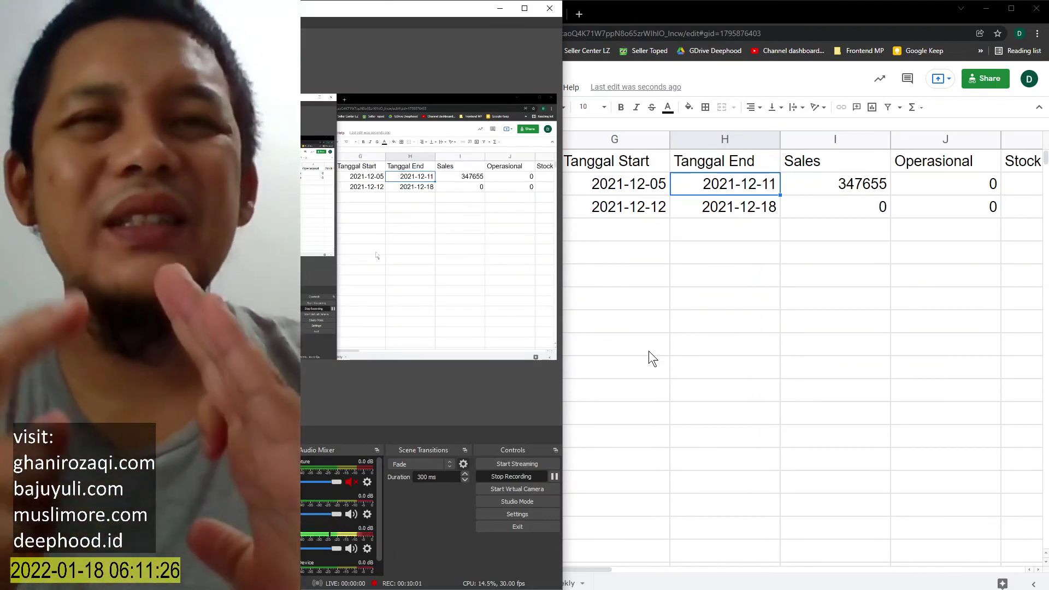
pyautogui.hotkey('alt', 'Tab')
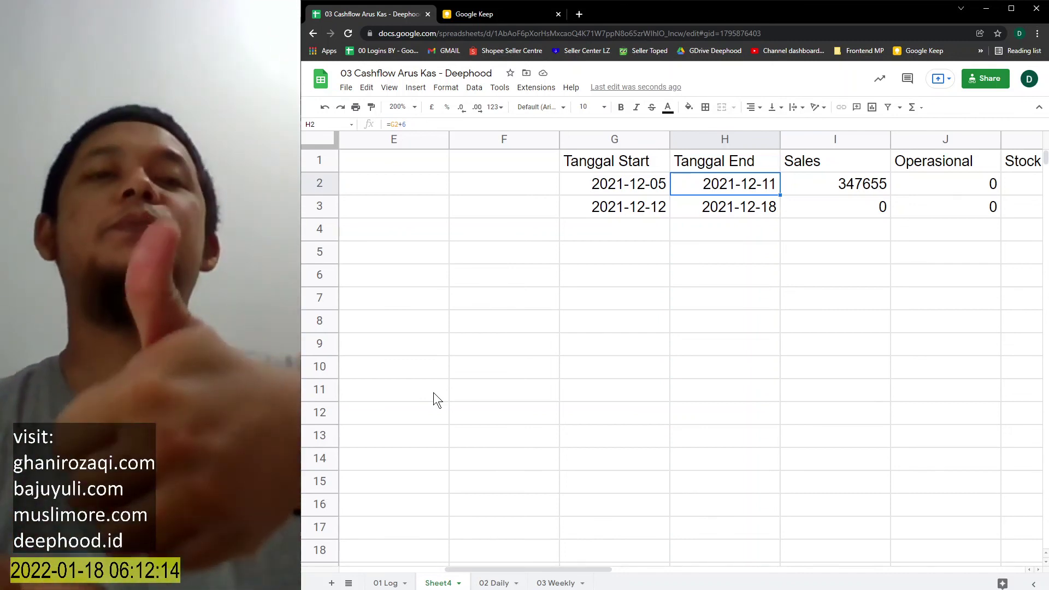
pyautogui.hotkey('alt', 'Tab')
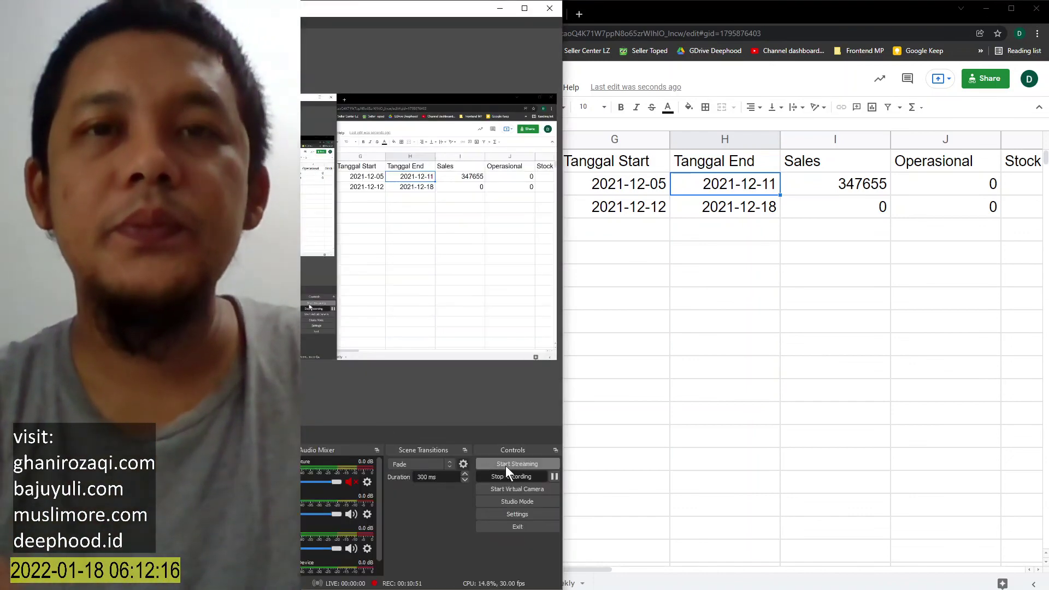